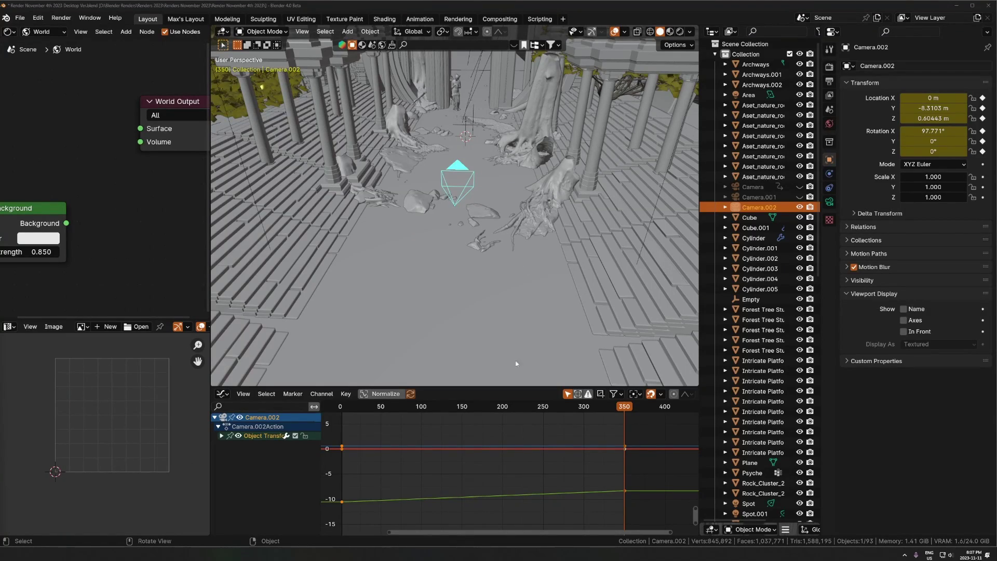
- Delete Camera.002 and add a new camera to the scene
{"action": "middle_click_drag", "start_coordinate": [509, 179], "coordinate": [488, 228]}
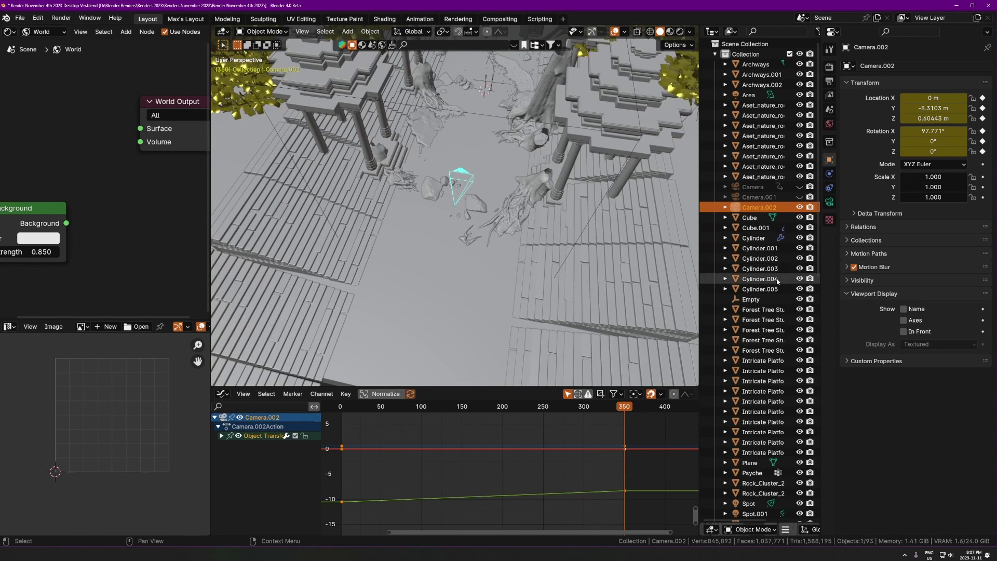
{"action": "key", "text": "Delete"}
{"action": "key", "text": "shift+a"}
{"action": "left_click", "coordinate": [421, 248]}
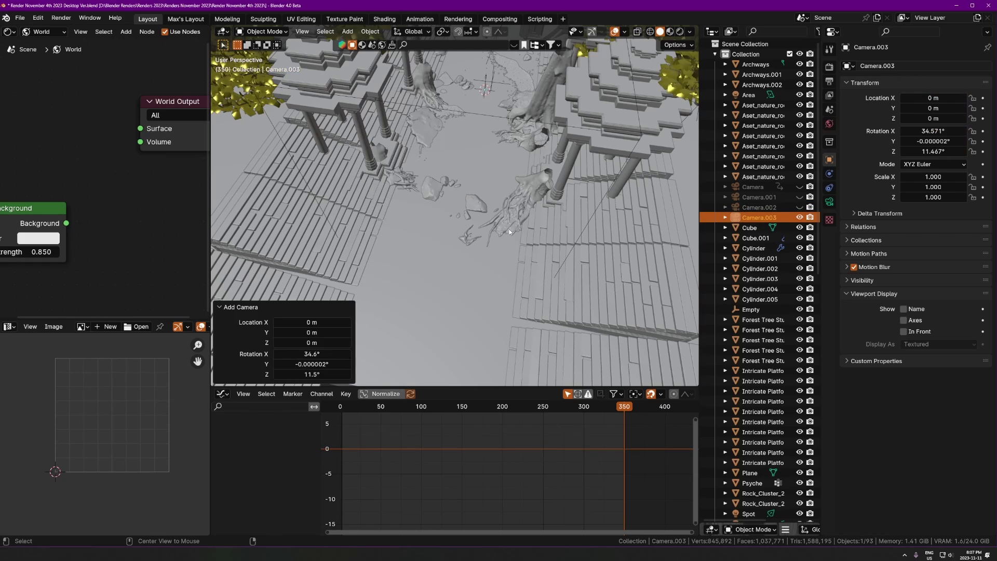
- Reset the camera to the origin, rotate it 90° on X, and move it to Y -9.5051 m
{"action": "key", "text": "alt+g"}
{"action": "key", "text": "r"}
{"action": "key", "text": "x"}
{"action": "key", "text": "9"}
{"action": "key", "text": "0"}
{"action": "key", "text": "Return"}
{"action": "key", "text": "g"}
{"action": "key", "text": "y"}
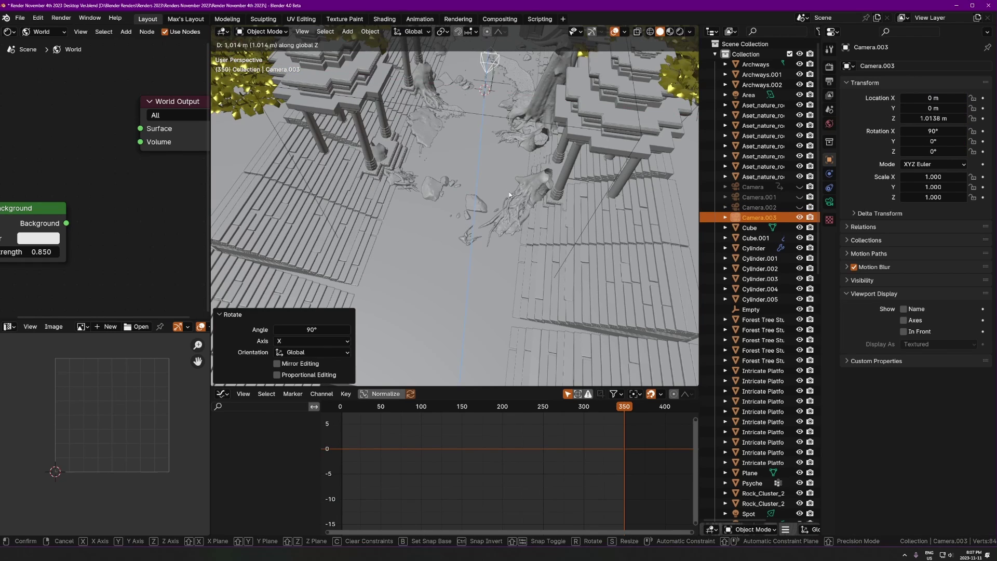
{"action": "left_click", "coordinate": [474, 315]}
- Preview the shot through Camera.003 in rendered shading, then return to solid shading
{"action": "mouse_move", "coordinate": [480, 235]}
{"action": "middle_mouse_down"}
{"action": "mouse_move", "coordinate": [482, 217]}
{"action": "mouse_move", "coordinate": [491, 219]}
{"action": "middle_mouse_up"}
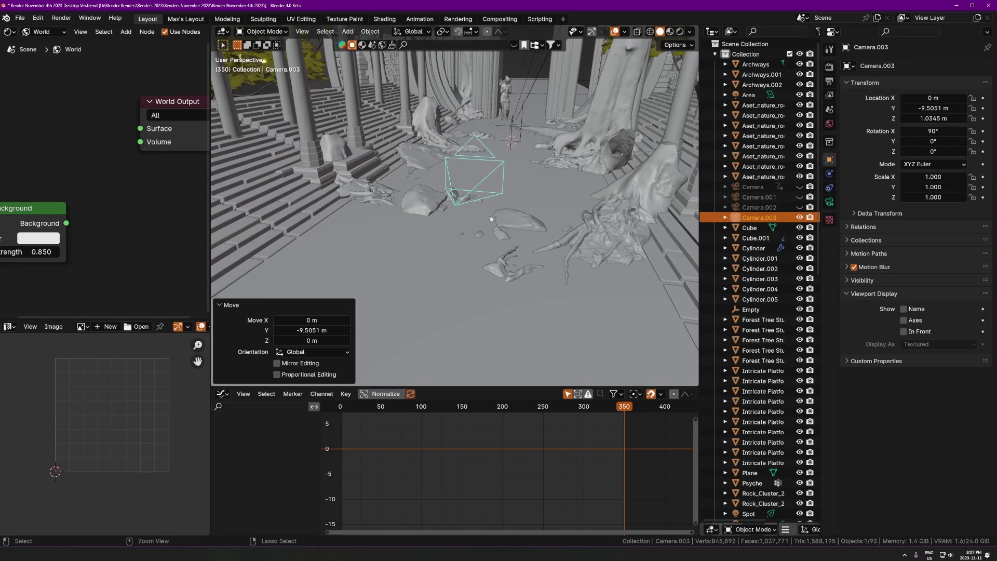
{"action": "key", "text": "ctrl+KP_0"}
{"action": "scroll", "coordinate": [480, 192], "scroll_direction": "down", "scroll_amount": 2}
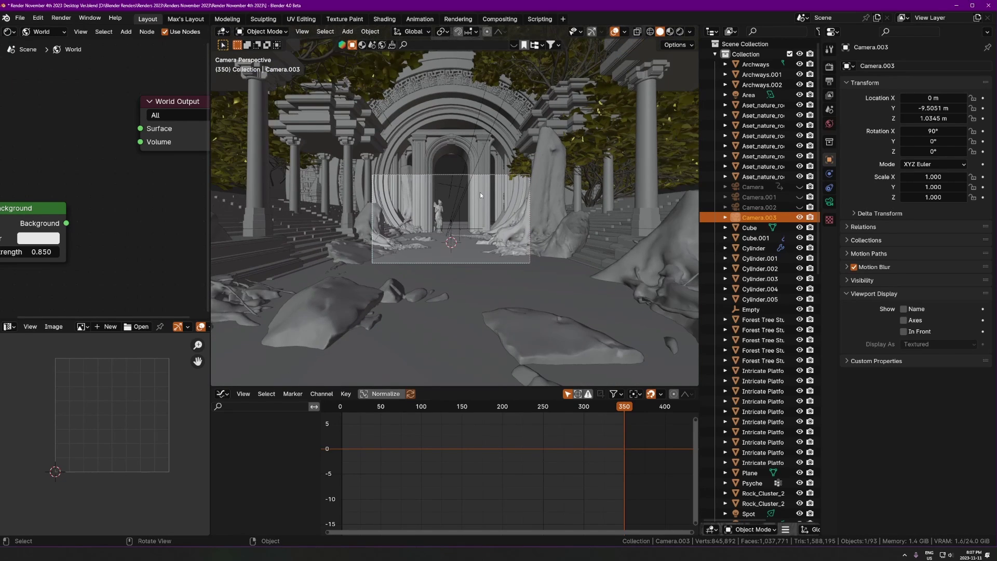
{"action": "key", "text": "z"}
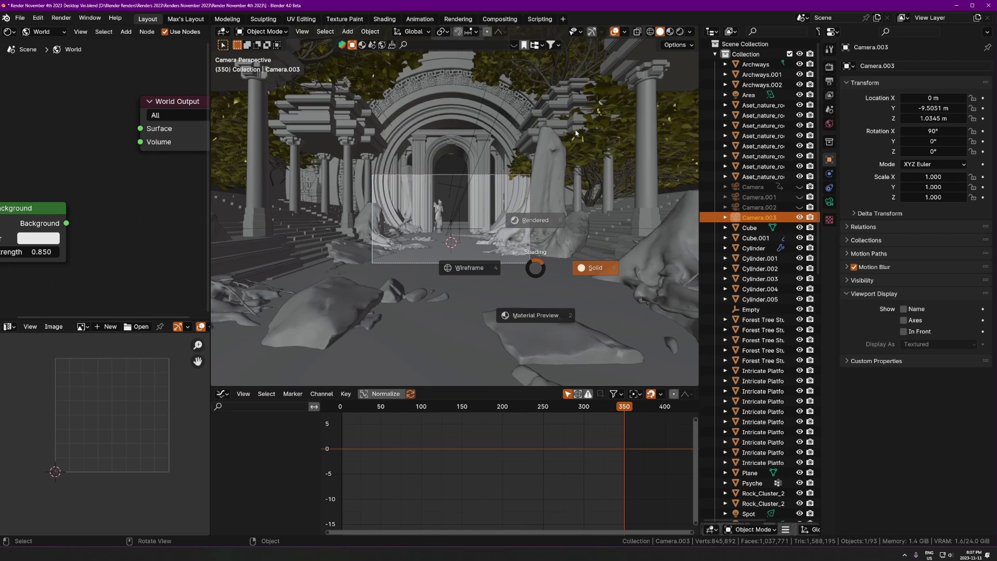
{"action": "left_click", "coordinate": [575, 133]}
{"action": "left_click", "coordinate": [538, 239]}
{"action": "middle_click_drag", "start_coordinate": [538, 238], "coordinate": [504, 256]}
{"action": "key", "text": "shift+Left"}
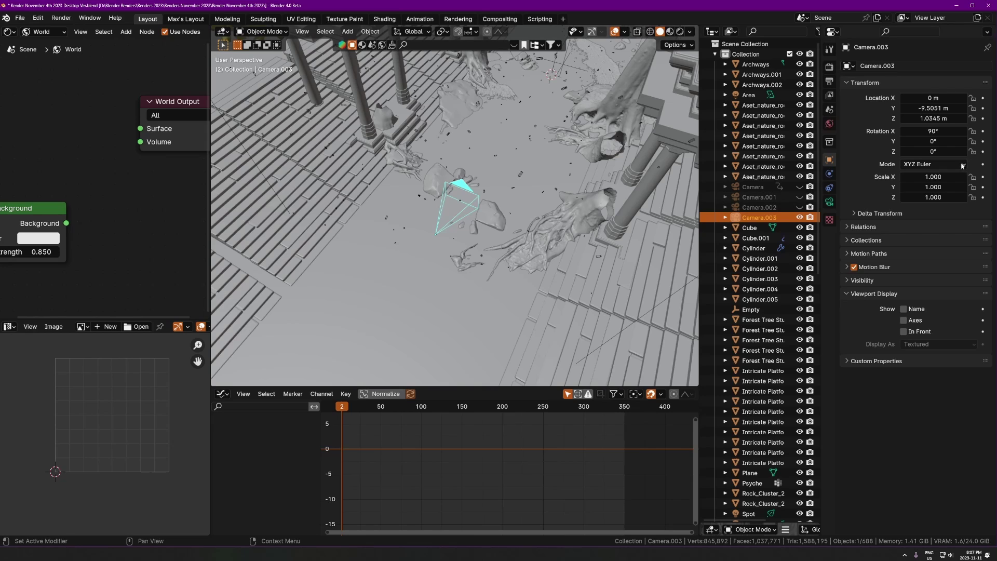
- Pull Camera.003 back to Y -10.143 m, key location and rotation at frame 2, then go to frame 350
{"action": "scroll", "coordinate": [531, 208], "scroll_direction": "down", "scroll_amount": 2}
{"action": "key", "text": "g"}
{"action": "key", "text": "y"}
{"action": "left_click", "coordinate": [516, 222]}
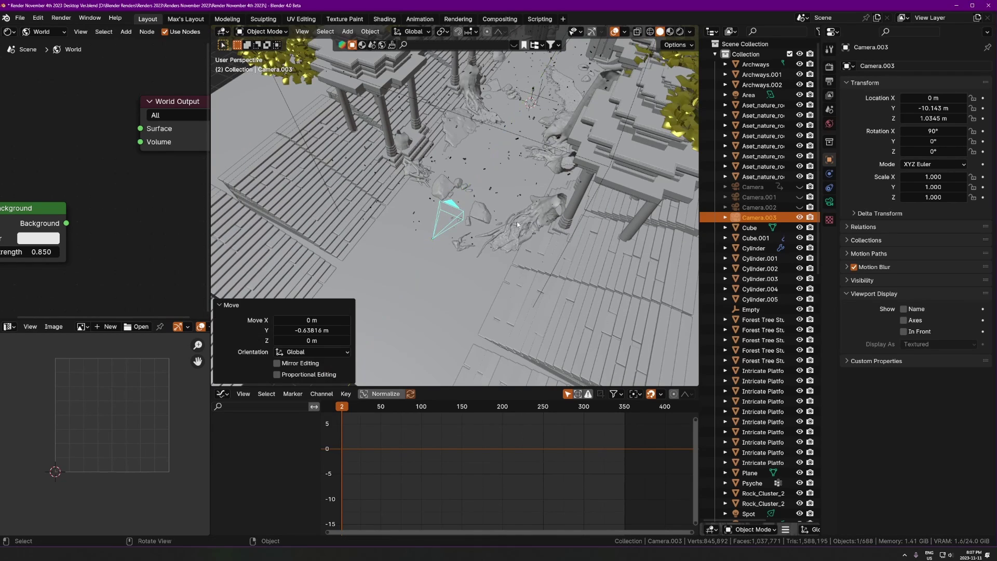
{"action": "scroll", "coordinate": [486, 218], "scroll_direction": "up", "scroll_amount": 2}
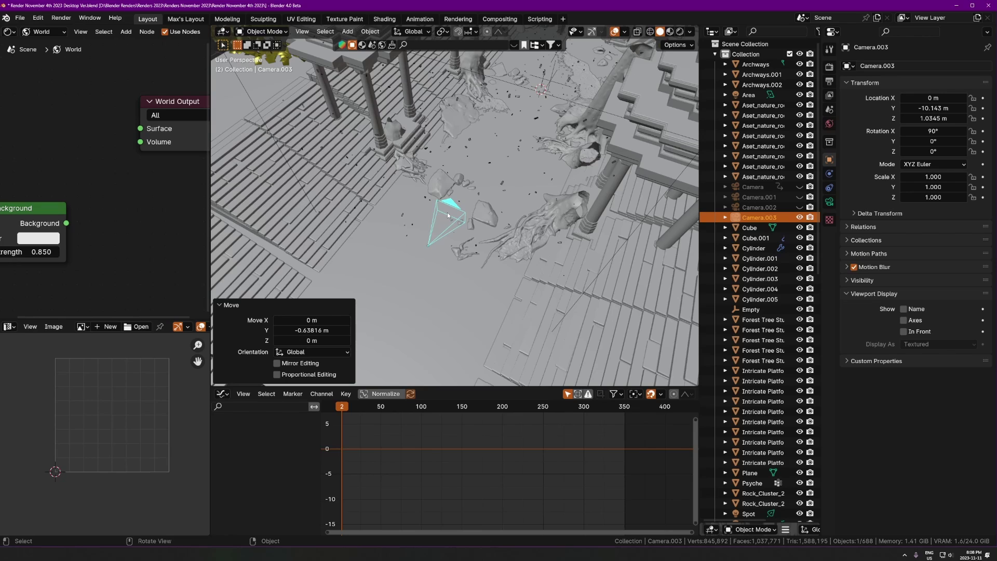
{"action": "key", "text": "i"}
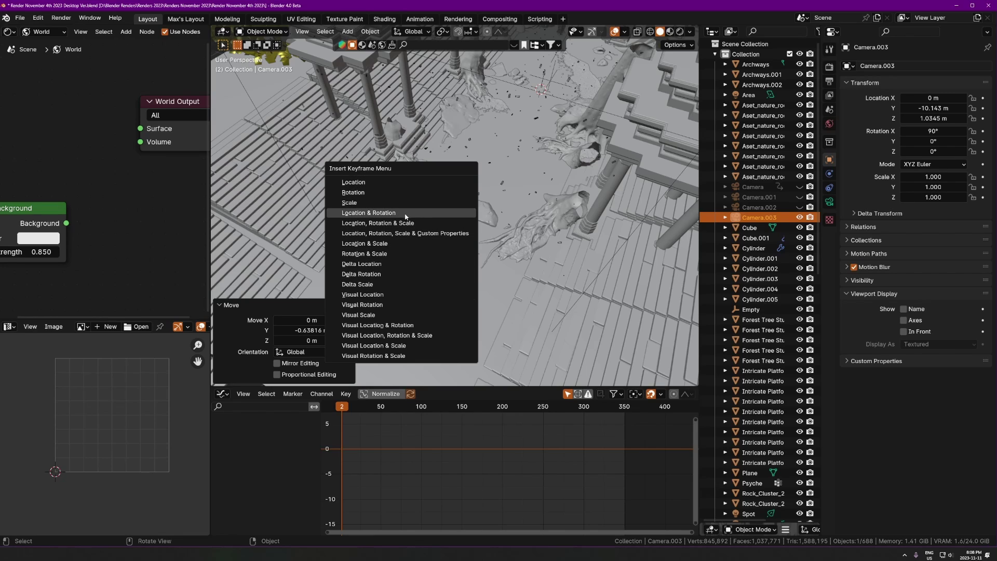
{"action": "left_click", "coordinate": [373, 217]}
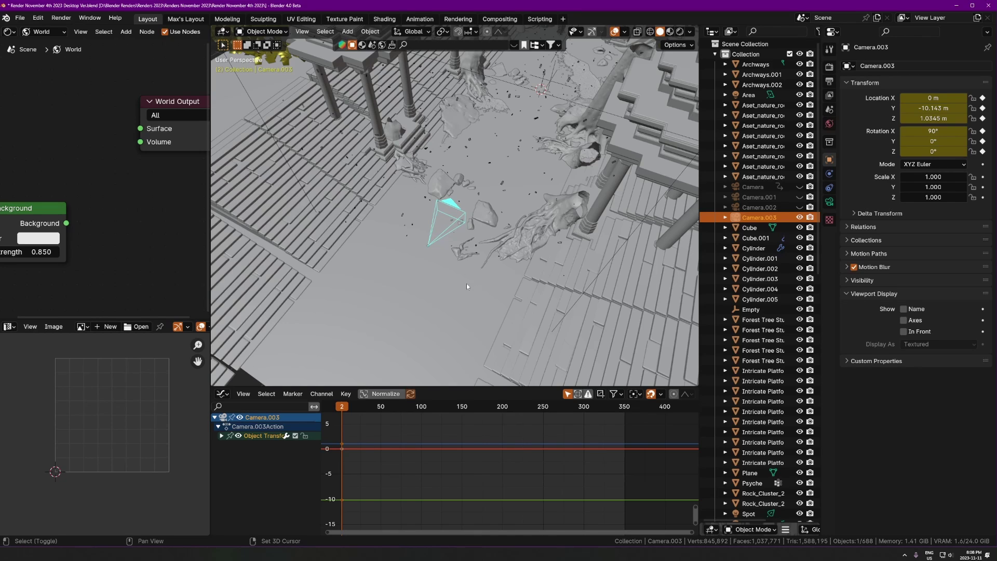
{"action": "key", "text": "shift+Right"}
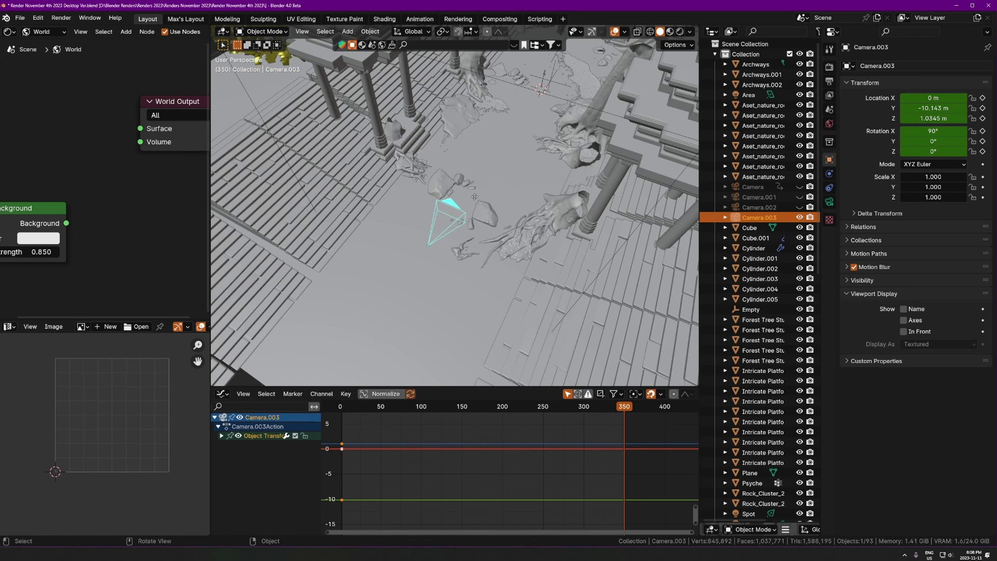
- Push the camera forward along Y to -7.4603 m at frame 350
{"action": "key", "text": "g"}
{"action": "key", "text": "y"}
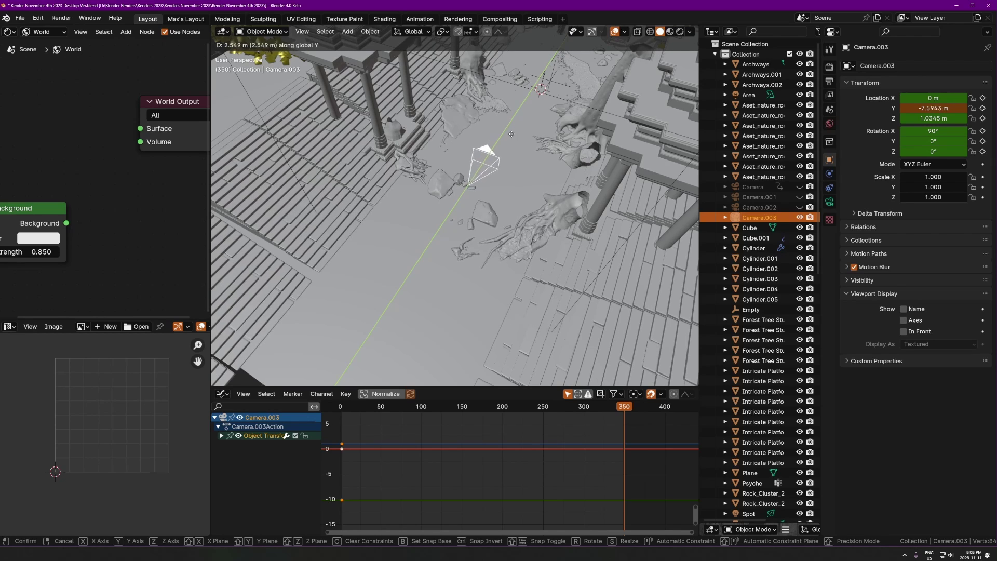
{"action": "left_click", "coordinate": [505, 162]}
{"action": "key", "text": "KP_0"}
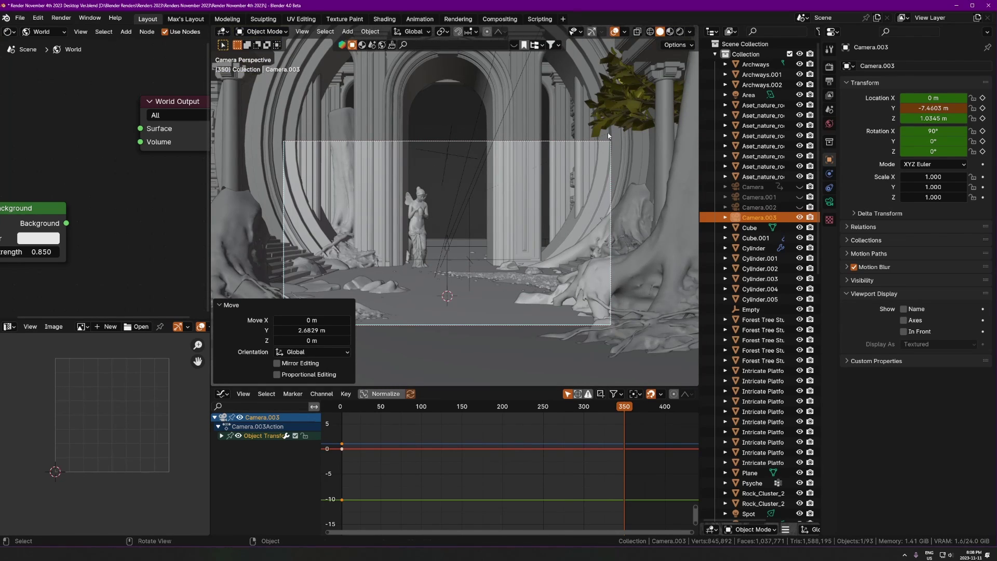
- Tilt the camera to about 95.6° on X and key location and rotation at frame 350
{"action": "key", "text": "r"}
{"action": "key", "text": "x"}
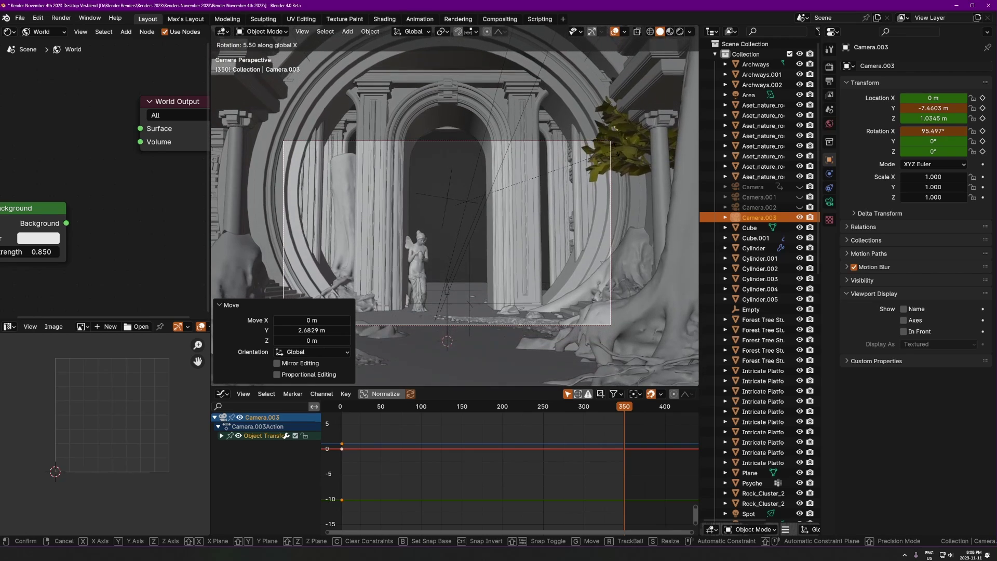
{"action": "left_click", "coordinate": [587, 195]}
{"action": "key", "text": "KP_0"}
{"action": "middle_click_drag", "start_coordinate": [587, 195], "coordinate": [505, 241]}
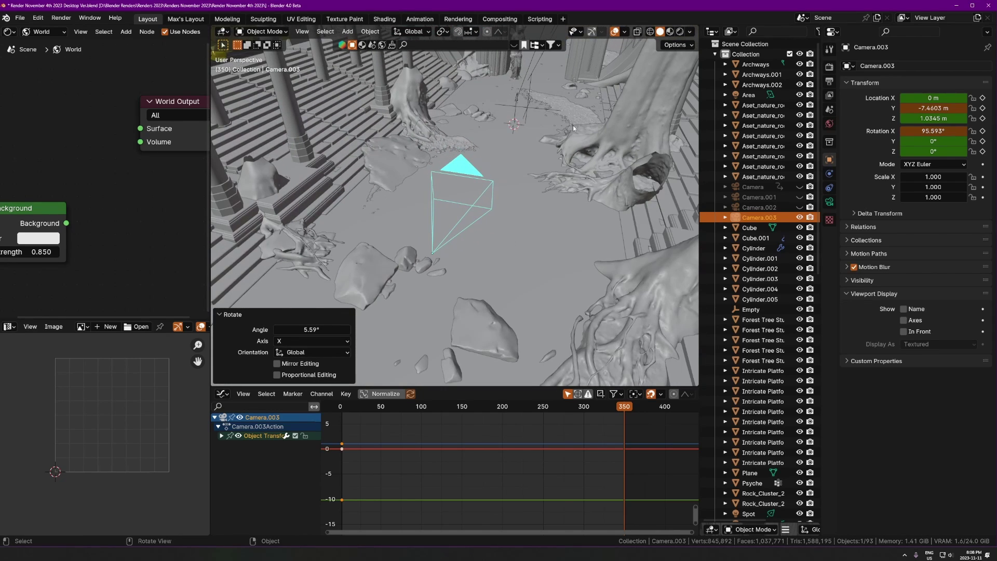
{"action": "key", "text": "i"}
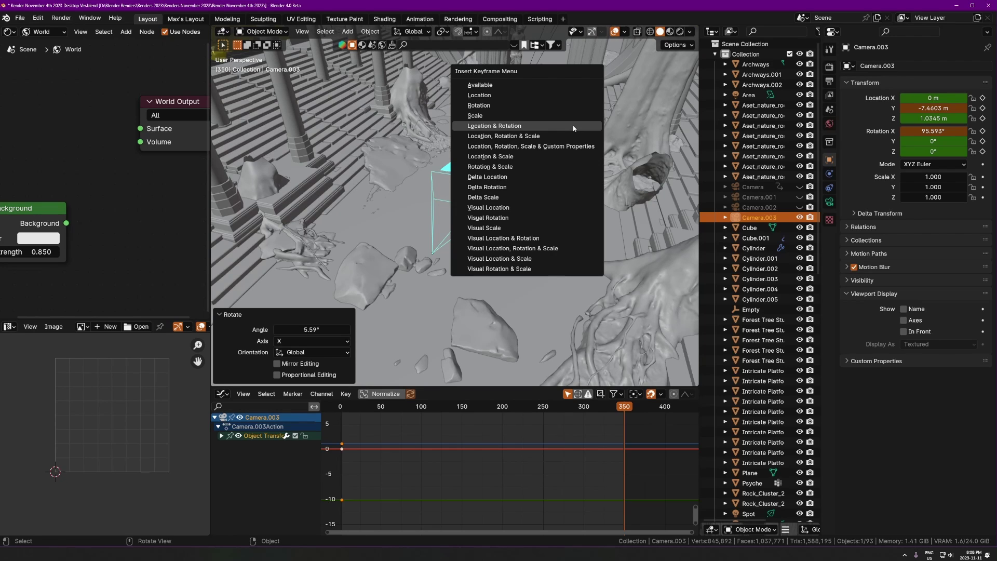
{"action": "left_click", "coordinate": [573, 126]}
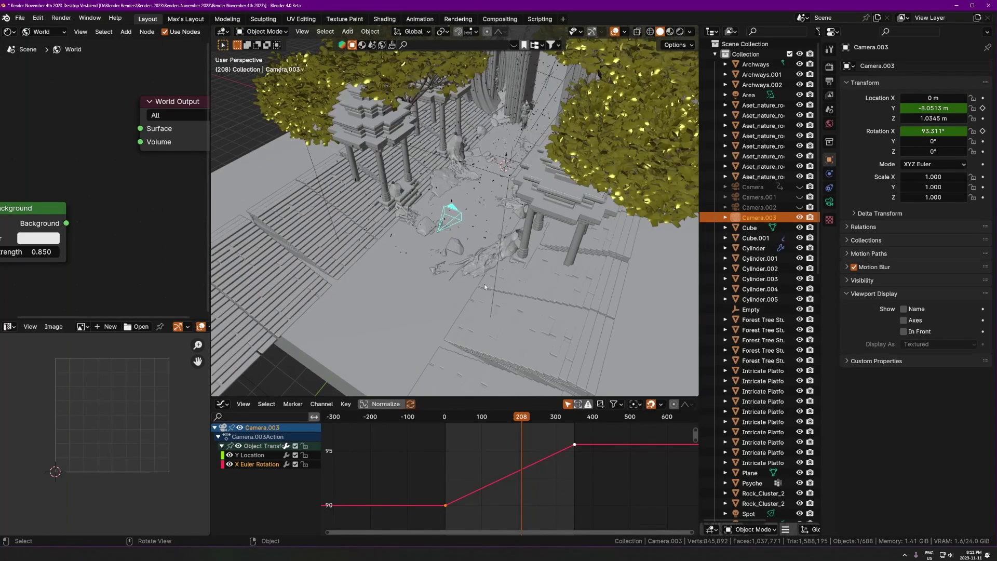
- Check the view through the camera and move to frame 2
{"action": "scroll", "coordinate": [508, 472], "scroll_direction": "down", "scroll_amount": 2}
{"action": "key", "text": "g"}
{"action": "key", "text": "y"}
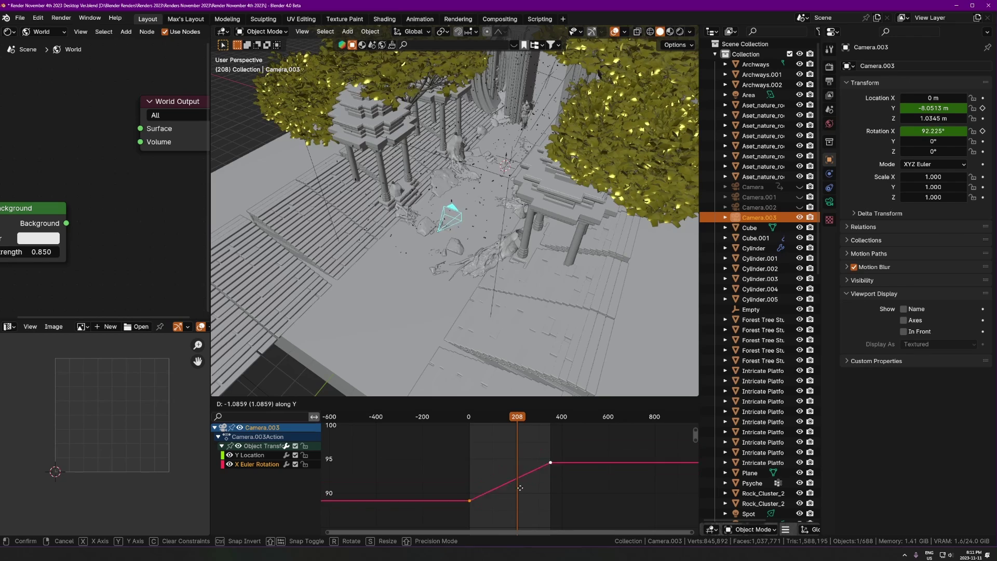
{"action": "key", "text": "Escape"}
{"action": "key", "text": "Right"}
{"action": "key", "text": "KP_0"}
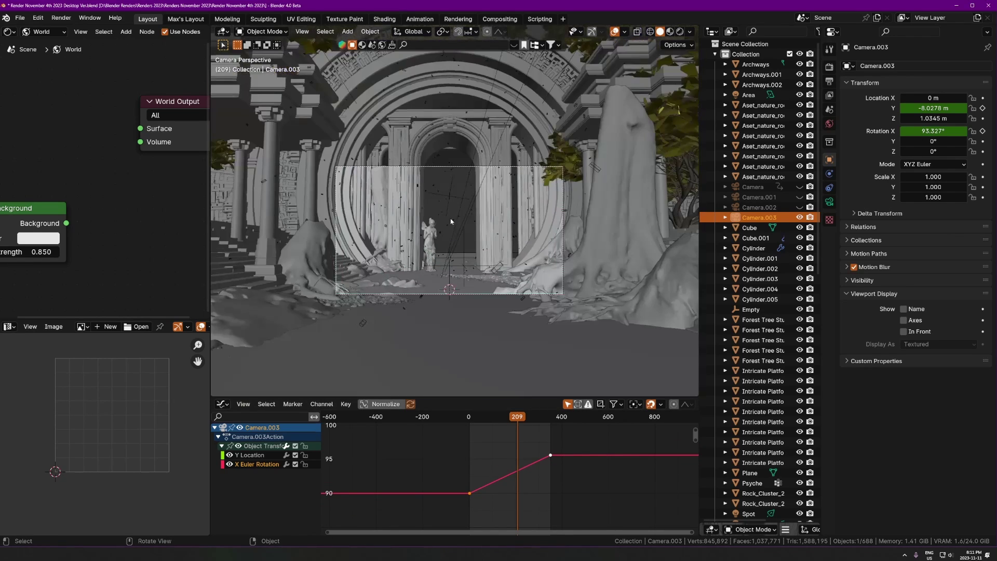
{"action": "left_click", "coordinate": [471, 418]}
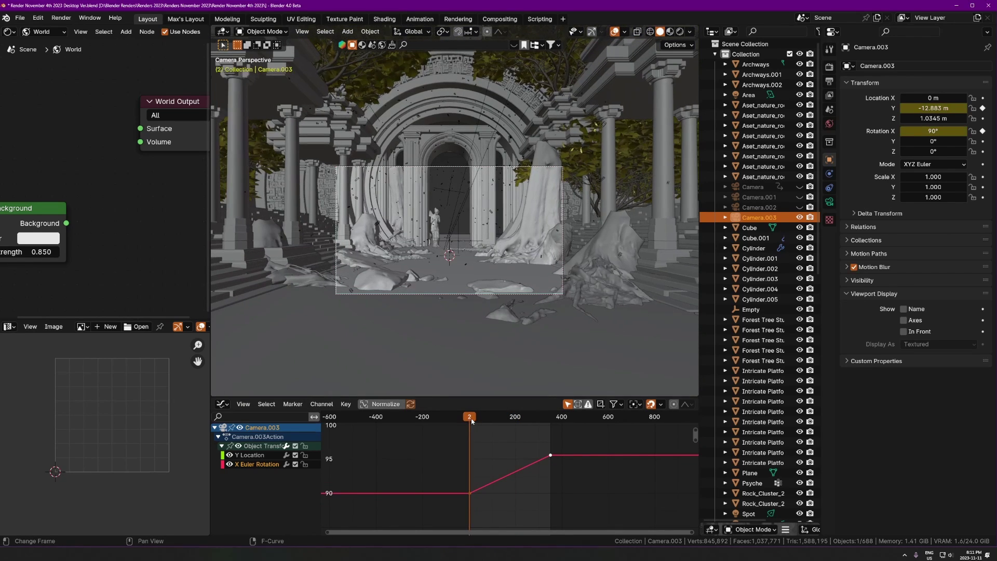
- Lower the frame-2 X rotation keyframe to about 87.6° and start raising the frame-350 key
{"action": "left_click", "coordinate": [476, 490]}
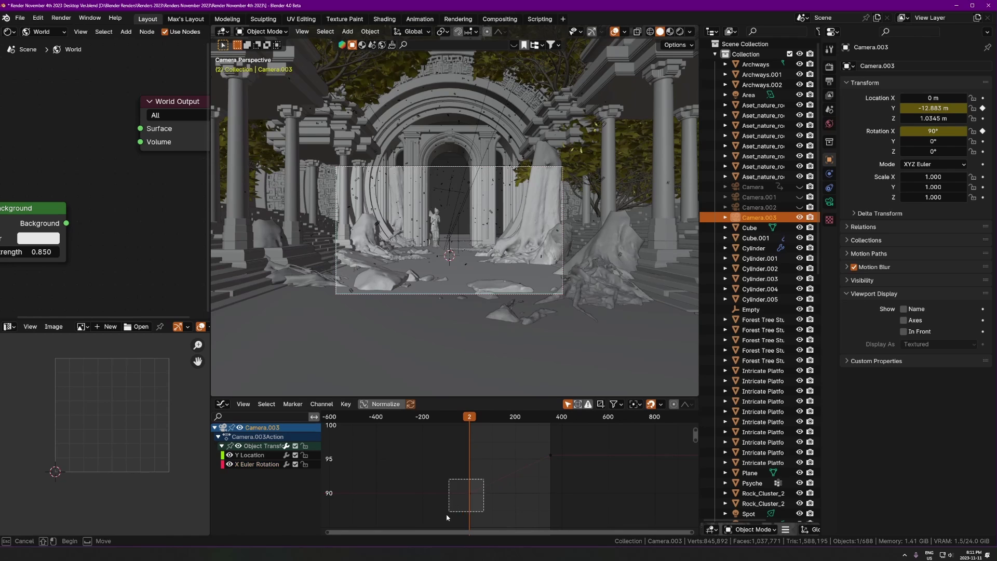
{"action": "key", "text": "g"}
{"action": "key", "text": "y"}
{"action": "left_click", "coordinate": [473, 470]}
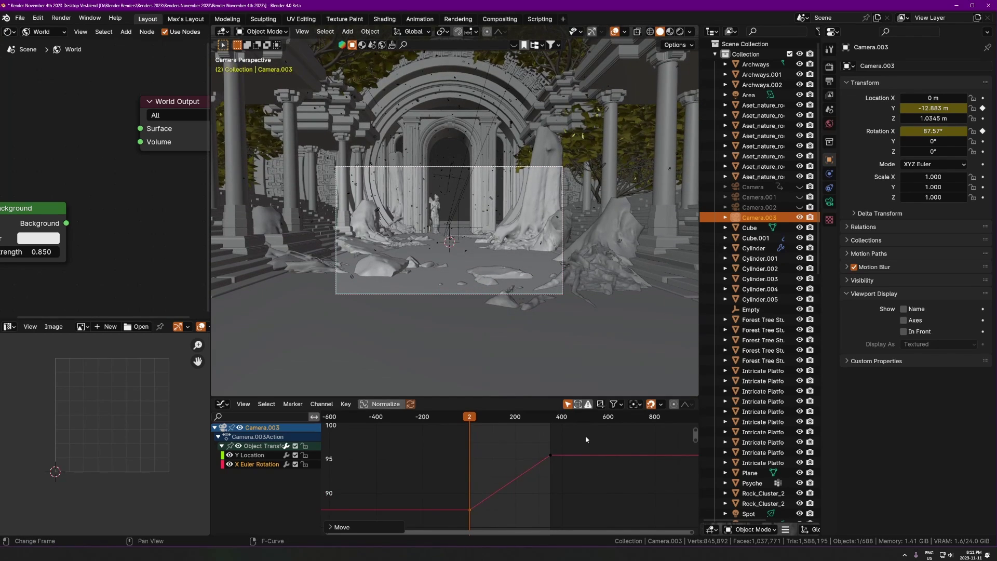
{"action": "key", "text": "Up"}
{"action": "key", "text": "g"}
{"action": "key", "text": "y"}
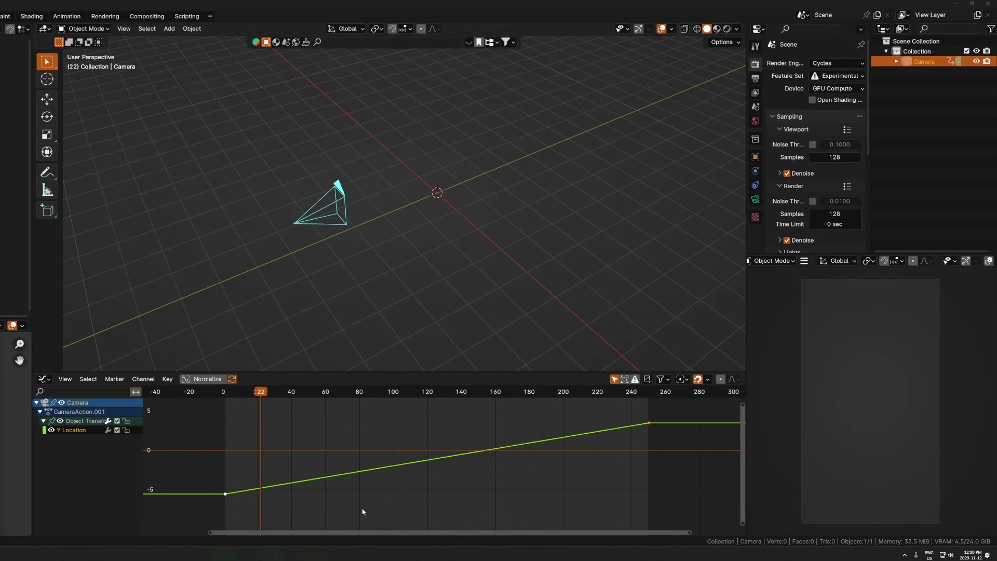
- Give the Y Location curve's first keyframe Bezier interpolation for a smooth ease
{"action": "left_click", "coordinate": [363, 507]}
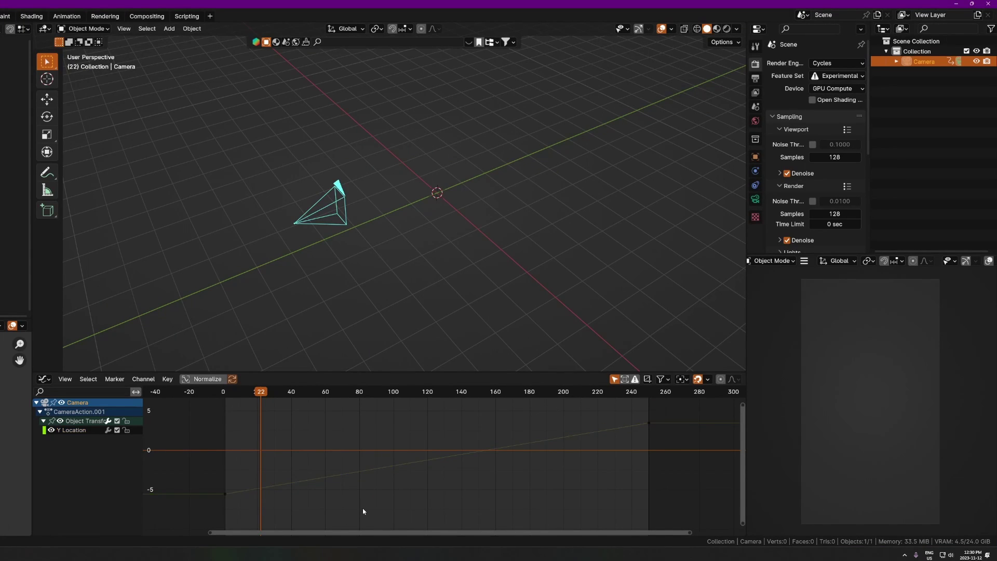
{"action": "left_click", "coordinate": [651, 425]}
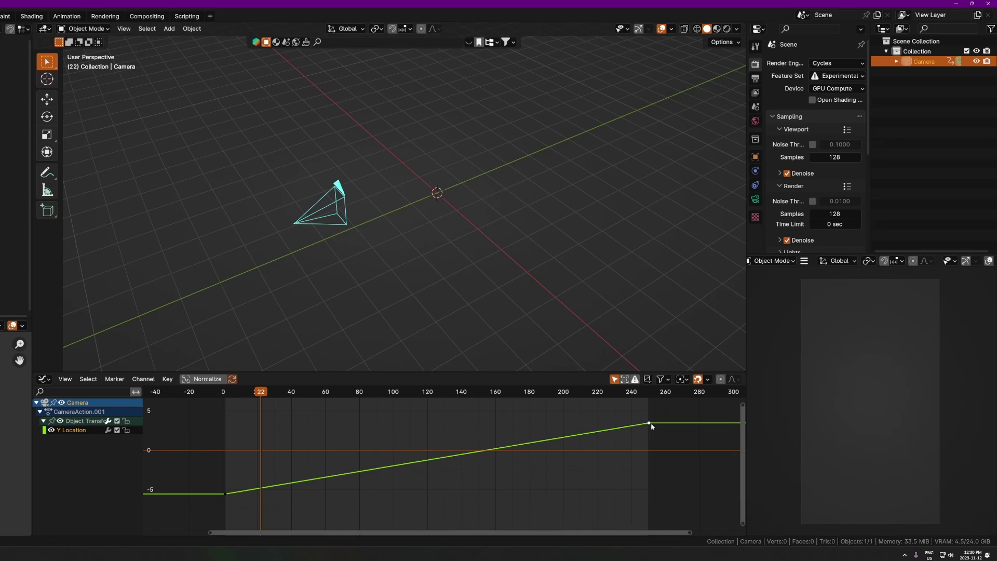
{"action": "left_click", "coordinate": [226, 494]}
{"action": "right_click", "coordinate": [224, 508]}
{"action": "mouse_move", "coordinate": [207, 470]}
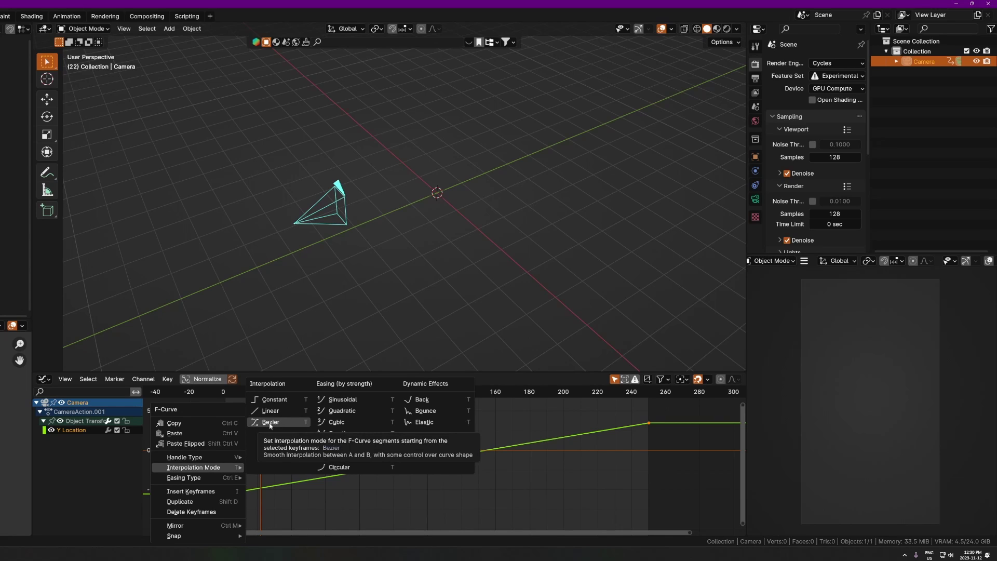
{"action": "left_click", "coordinate": [270, 422]}
- Select the frame-250 Y Location keyframe and scrub the timeline to watch the camera travel
{"action": "left_click", "coordinate": [188, 483]}
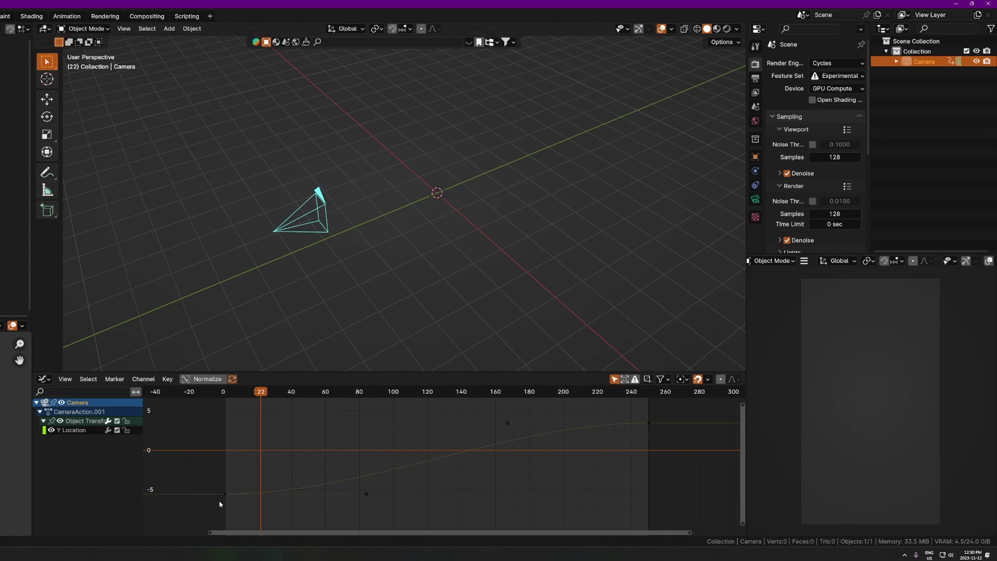
{"action": "left_click", "coordinate": [546, 436]}
{"action": "left_click", "coordinate": [650, 425]}
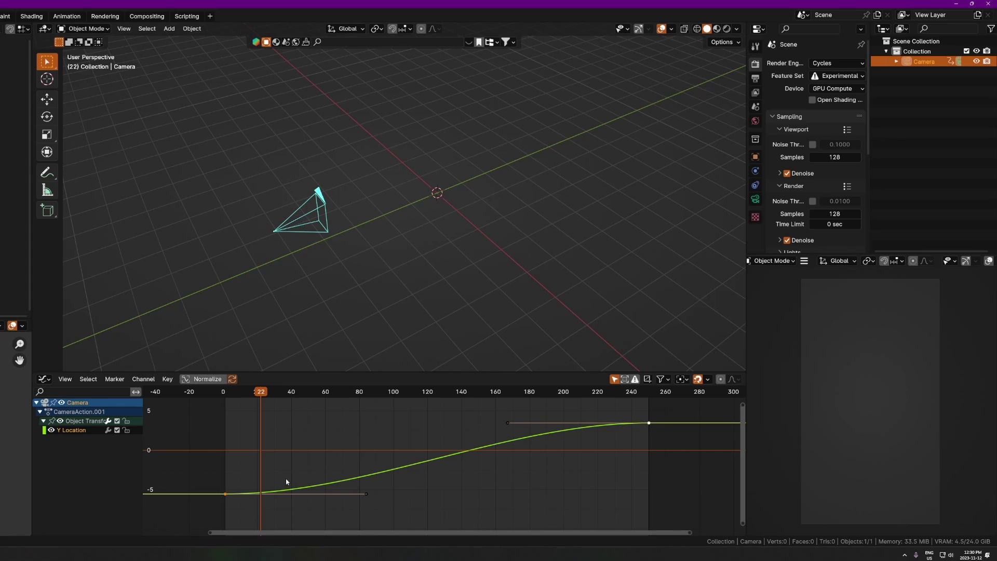
{"action": "left_click_drag", "start_coordinate": [225, 396], "coordinate": [488, 397]}
{"action": "left_click_drag", "start_coordinate": [426, 399], "coordinate": [228, 412]}
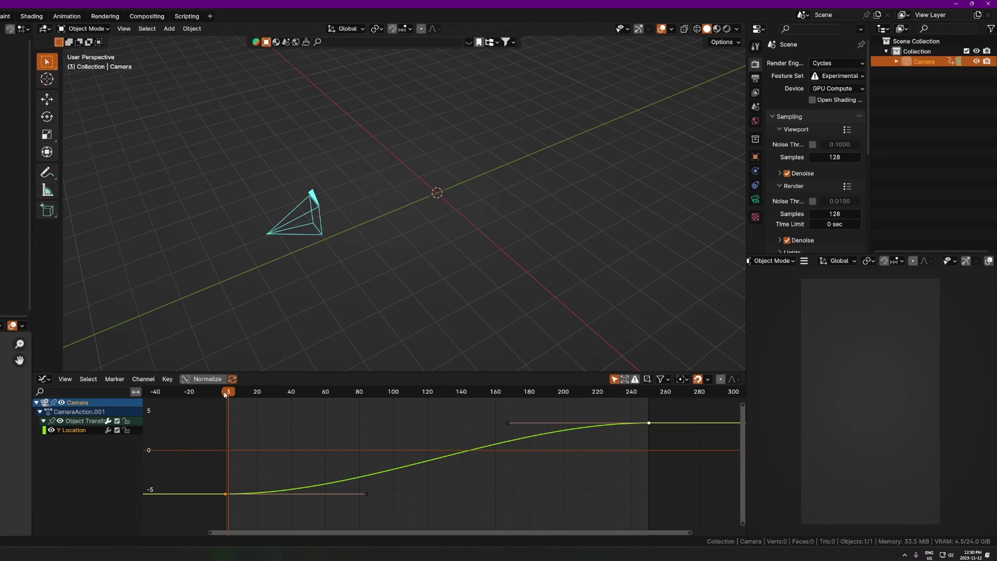
- Switch the Y Location curve to Linear interpolation and scrub to compare the motion
{"action": "left_click_drag", "start_coordinate": [225, 394], "coordinate": [350, 404]}
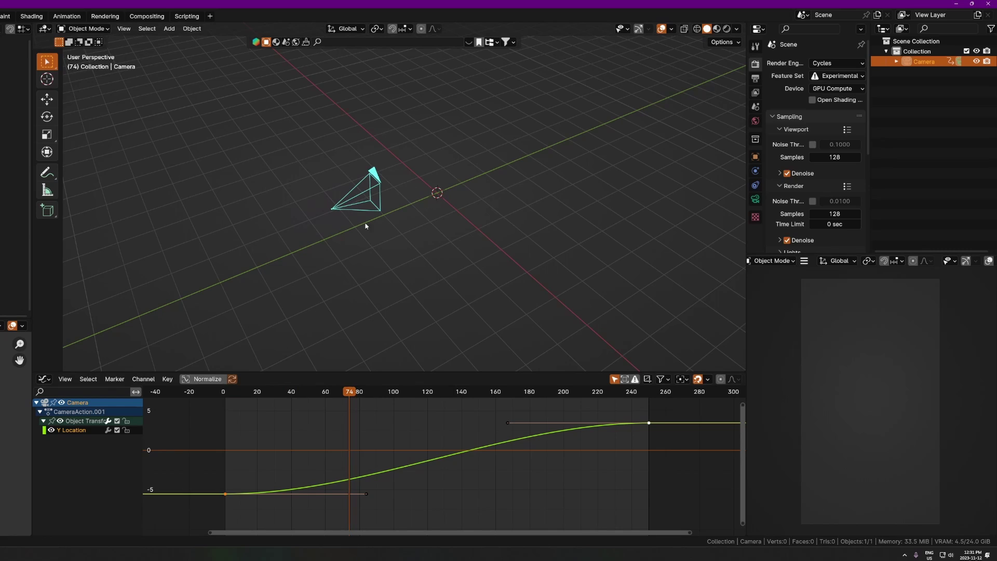
{"action": "right_click", "coordinate": [215, 497]}
{"action": "right_click", "coordinate": [231, 489]}
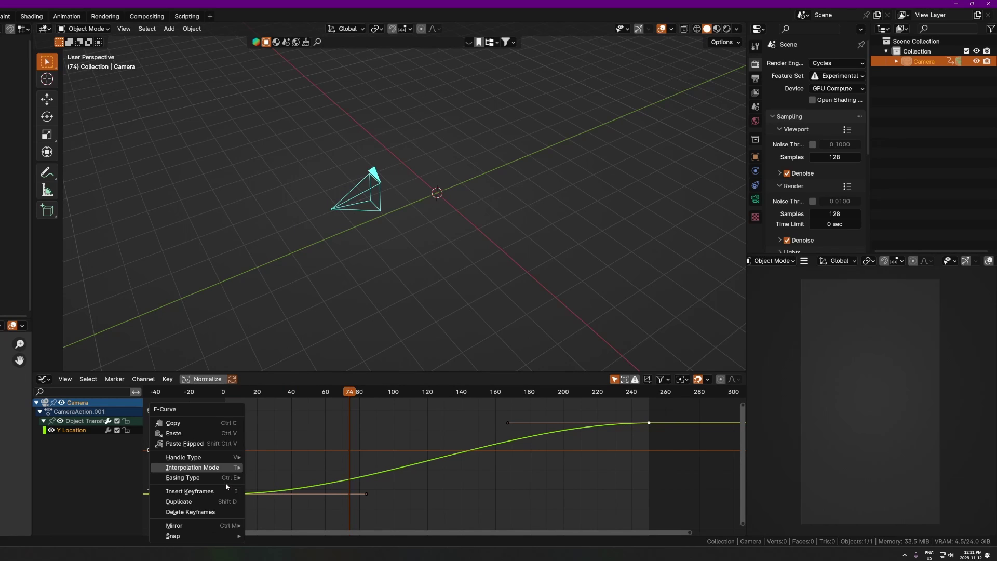
{"action": "mouse_move", "coordinate": [190, 472]}
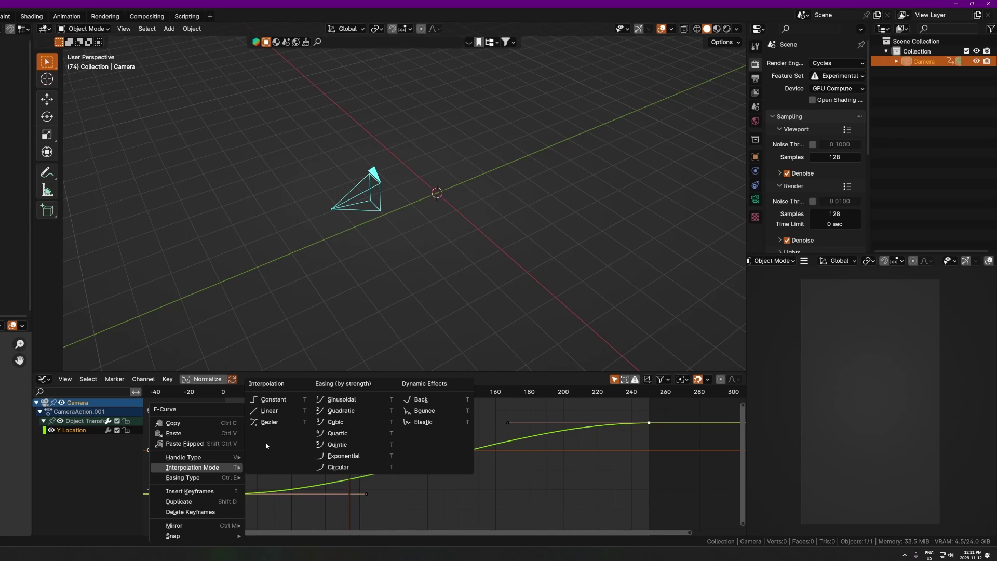
{"action": "left_click", "coordinate": [271, 411]}
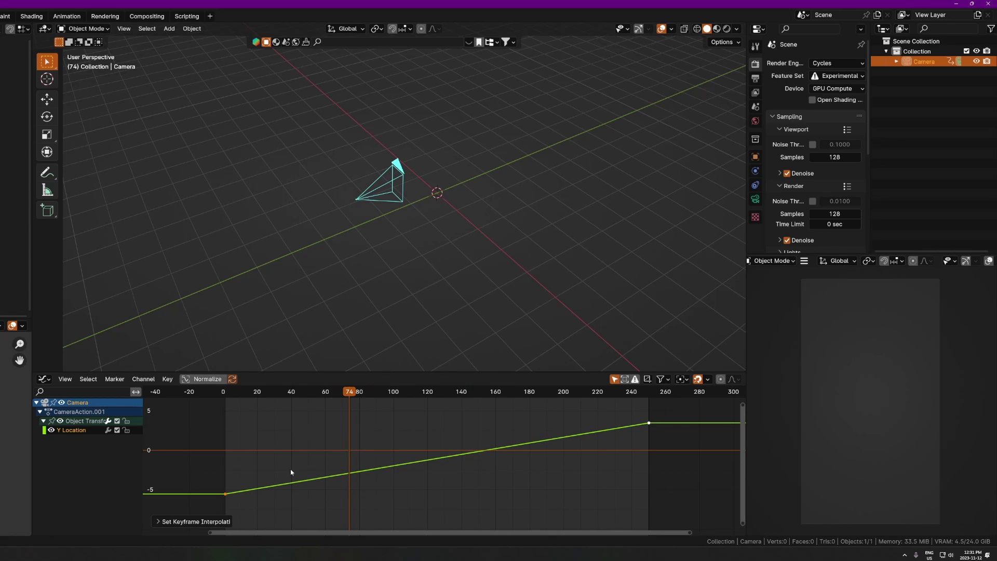
{"action": "left_click_drag", "start_coordinate": [224, 392], "coordinate": [321, 442]}
- Restore Bezier easing on the curve and play the animation from the start
{"action": "right_click", "coordinate": [234, 492]}
{"action": "mouse_move", "coordinate": [207, 467]}
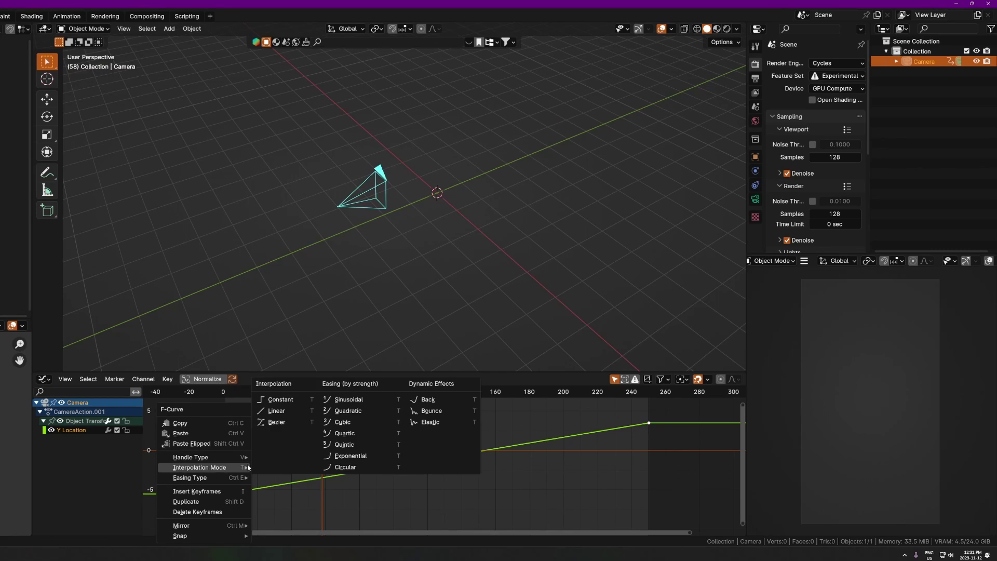
{"action": "left_click", "coordinate": [282, 422]}
{"action": "key", "text": "shift+Left"}
{"action": "key", "text": "space"}
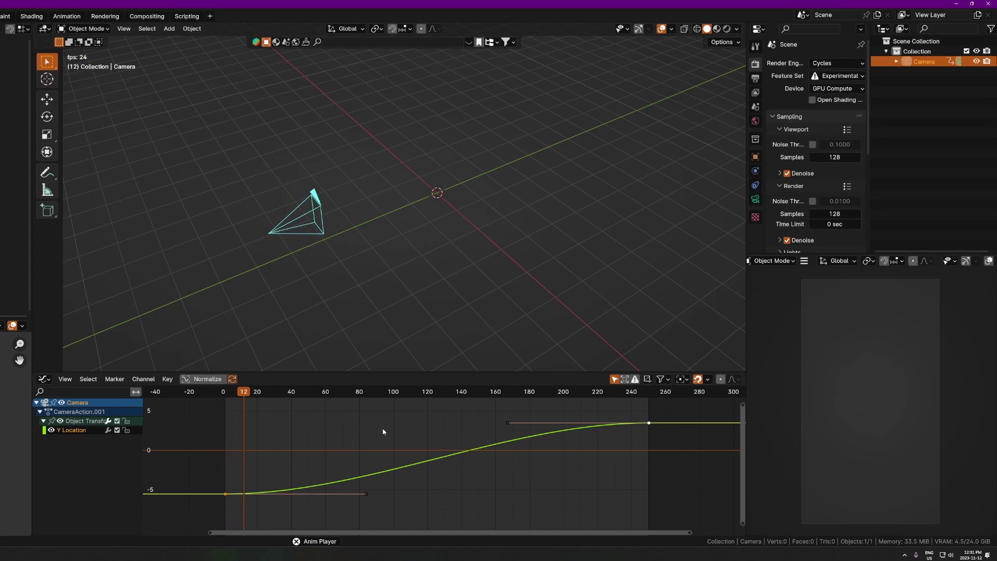
{"action": "key", "text": "Escape"}
{"action": "left_click", "coordinate": [227, 393]}
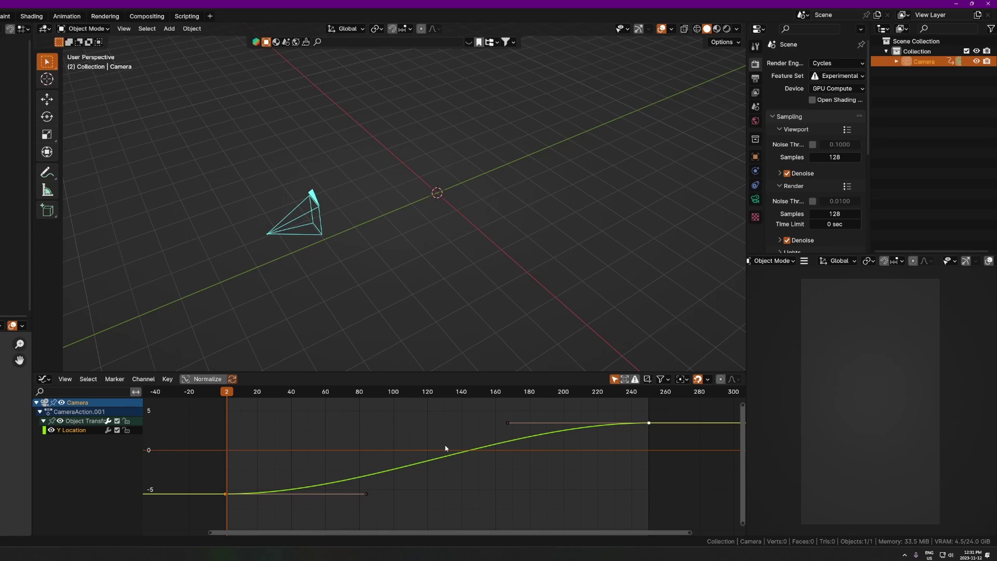
- Set the Y Location F-curve to Linear interpolation and deselect it
{"action": "right_click", "coordinate": [200, 529]}
{"action": "mouse_move", "coordinate": [244, 467]}
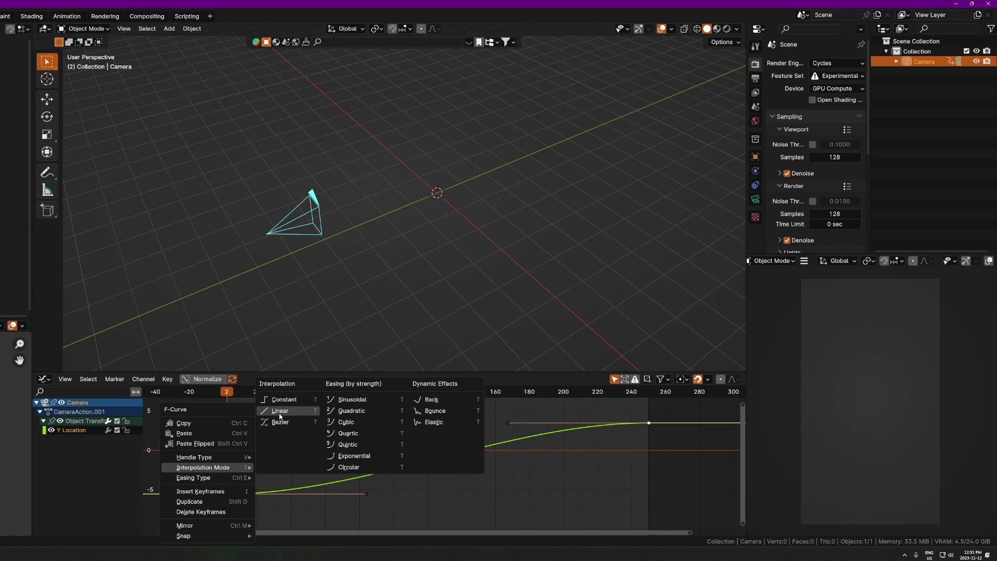
{"action": "left_click", "coordinate": [279, 410]}
{"action": "left_click", "coordinate": [430, 505]}
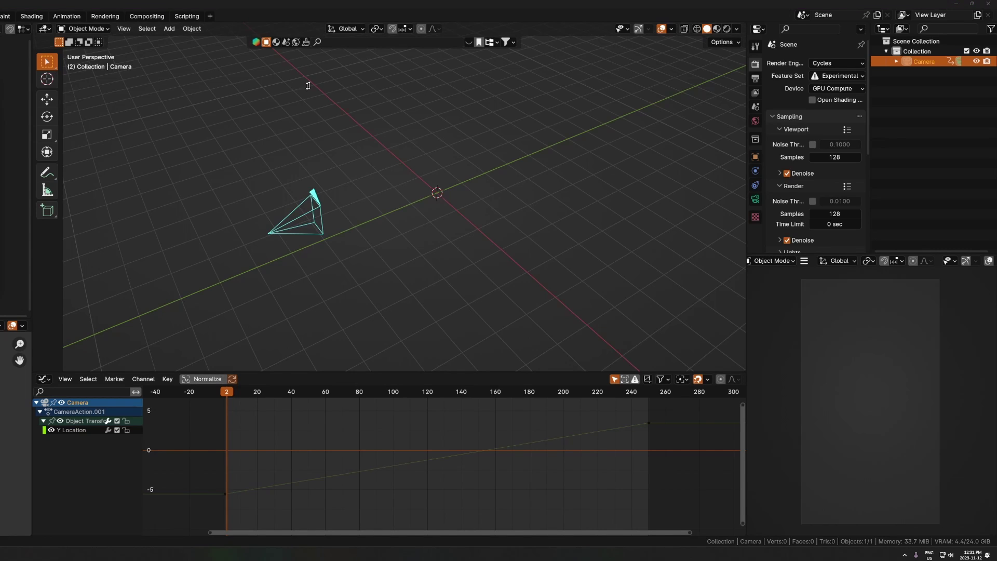
- Set F-Curves Default Interpolation to Linear in Preferences, then box-select both Y Location keyframes
{"action": "key", "text": "alt+Tab"}
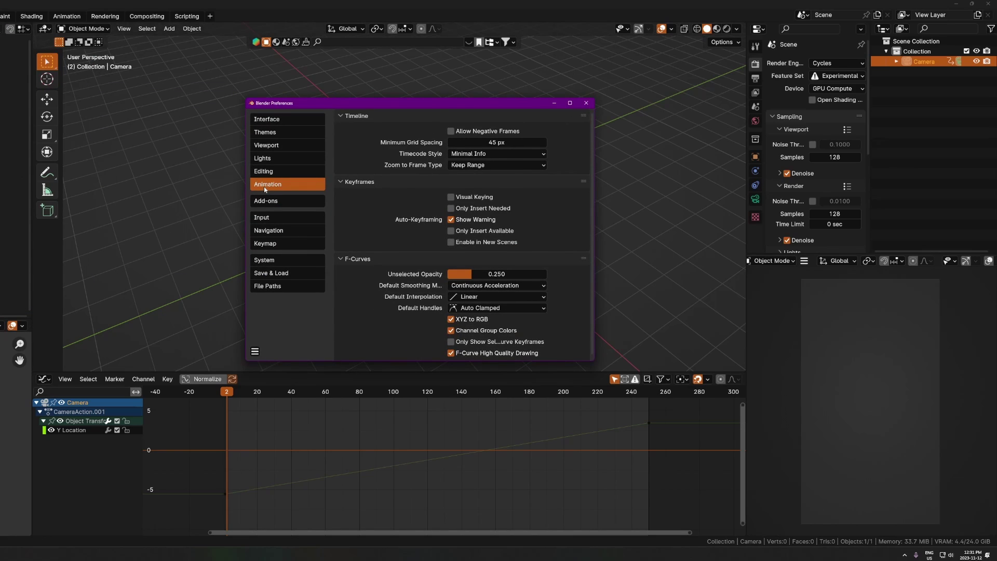
{"action": "scroll", "coordinate": [393, 281], "scroll_direction": "down", "scroll_amount": 1}
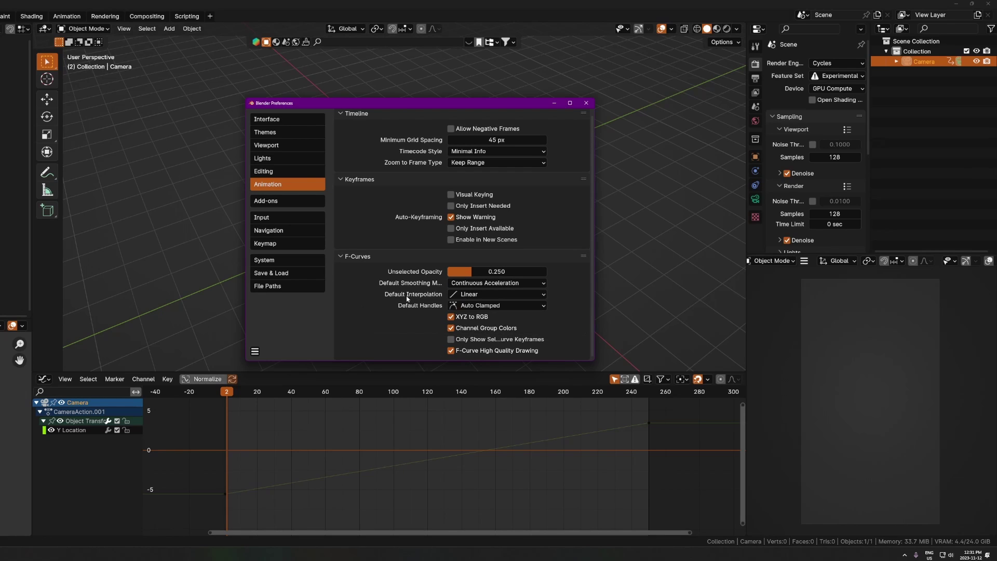
{"action": "left_click", "coordinate": [480, 295]}
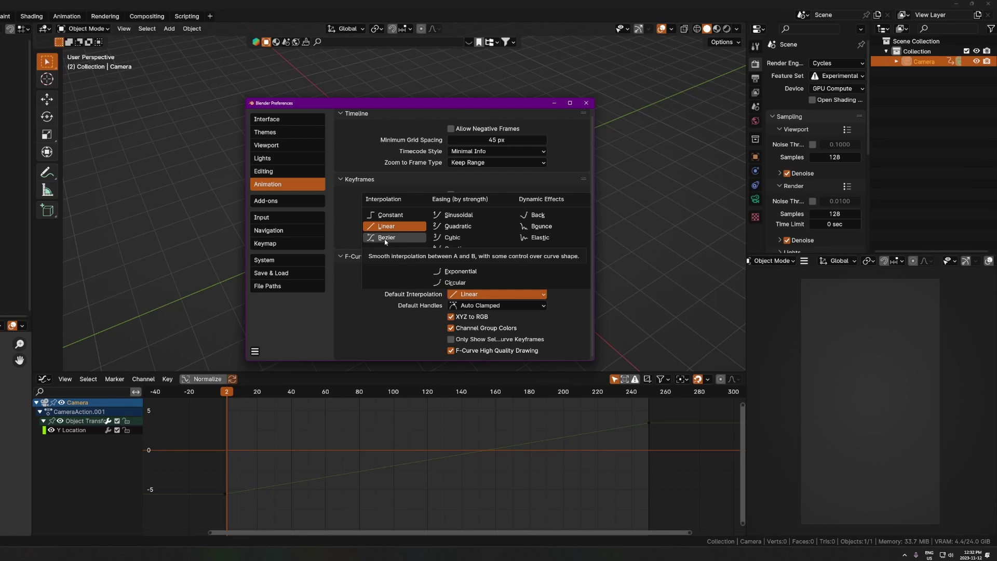
{"action": "left_click", "coordinate": [385, 227]}
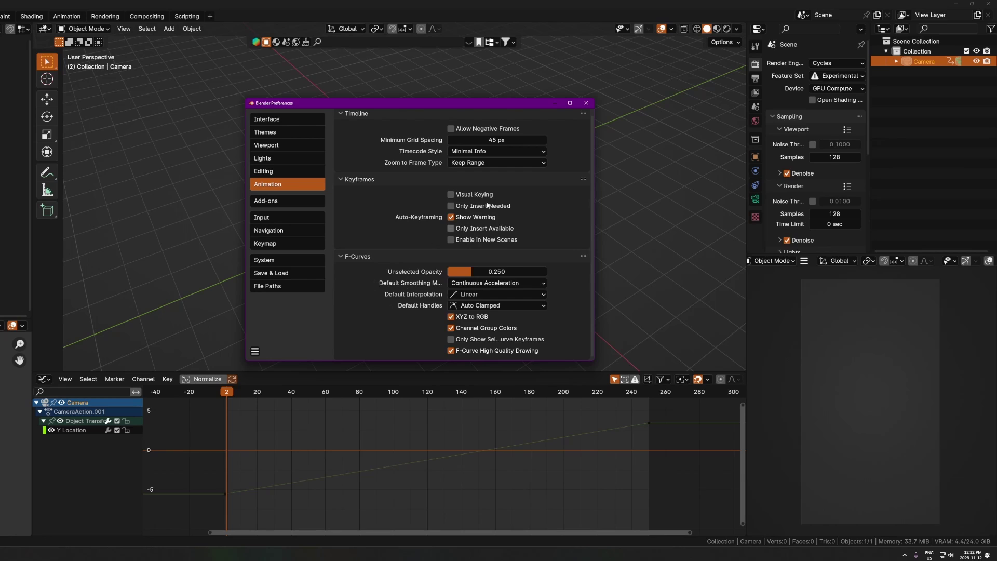
{"action": "key", "text": "alt+F4"}
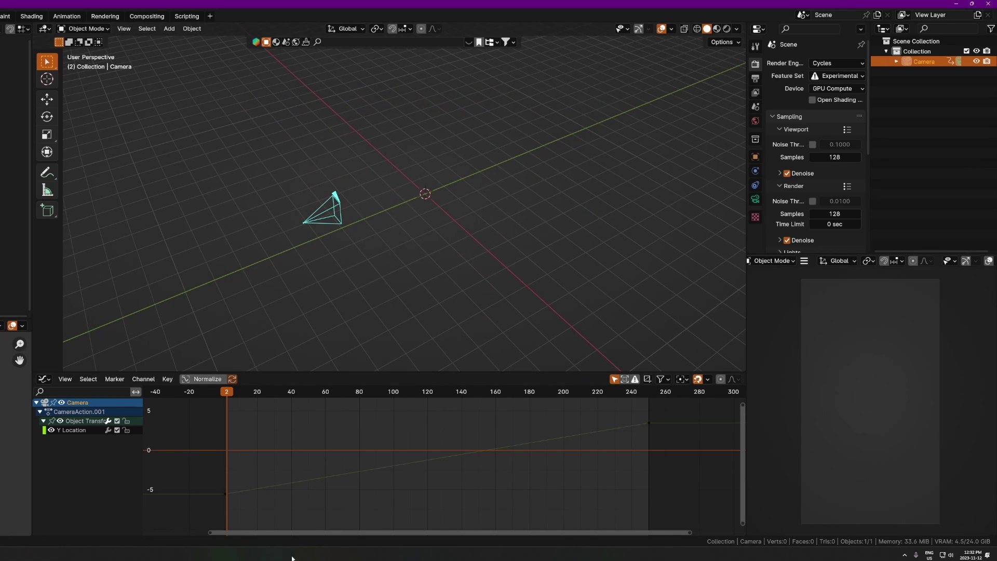
{"action": "left_click_drag", "start_coordinate": [238, 478], "coordinate": [192, 496]}
{"action": "left_click_drag", "start_coordinate": [671, 416], "coordinate": [639, 431], "text": "shift"}
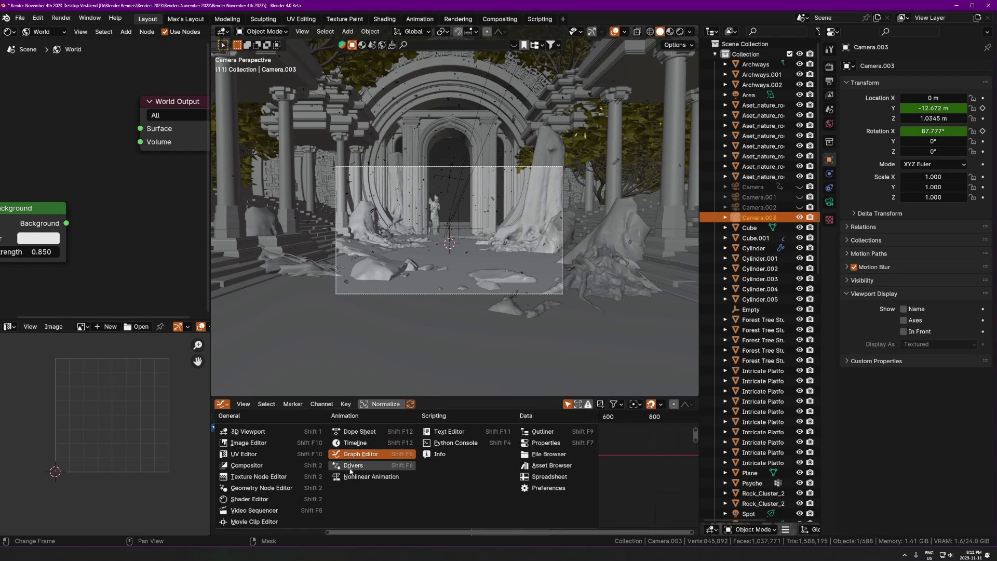
- Switch the bottom editor to the Graph Editor and collapse Viewport Display to reveal Camera Shakify
{"action": "left_click", "coordinate": [361, 454]}
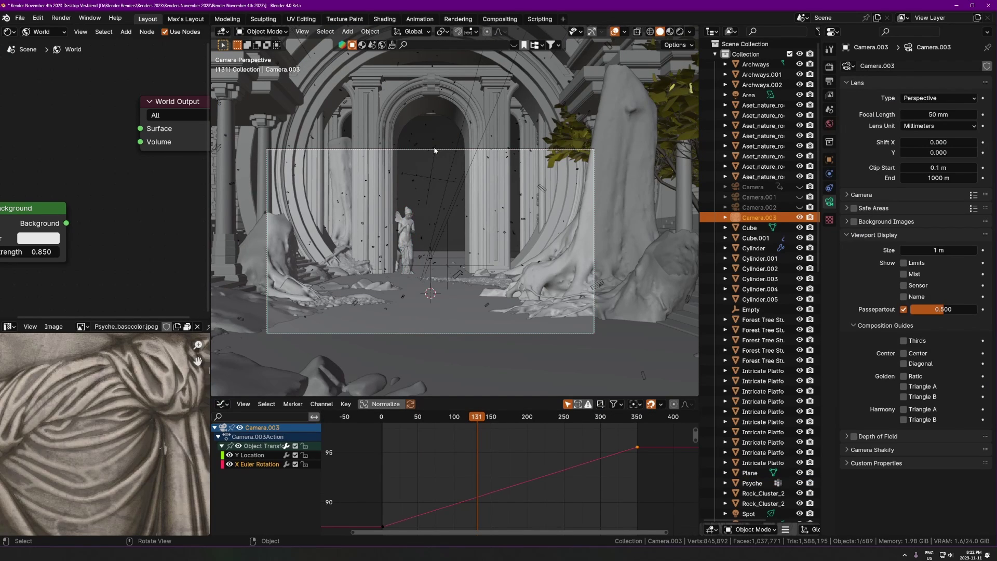
{"action": "left_click", "coordinate": [874, 235]}
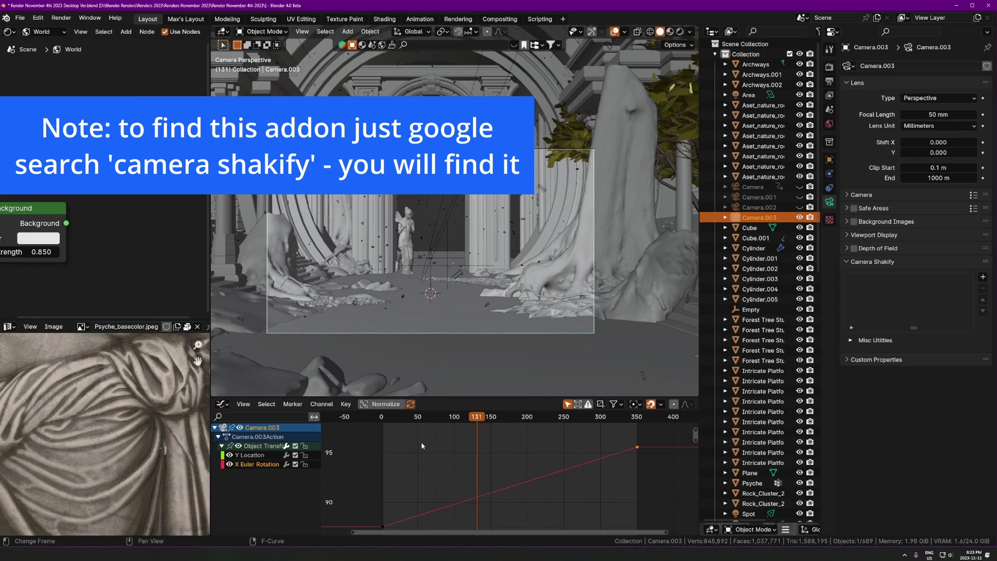
- Add an Investigation shake to Camera.003, lower its influence to 0.25, and preview playback
{"action": "key", "text": "shift+Left"}
{"action": "key", "text": "space"}
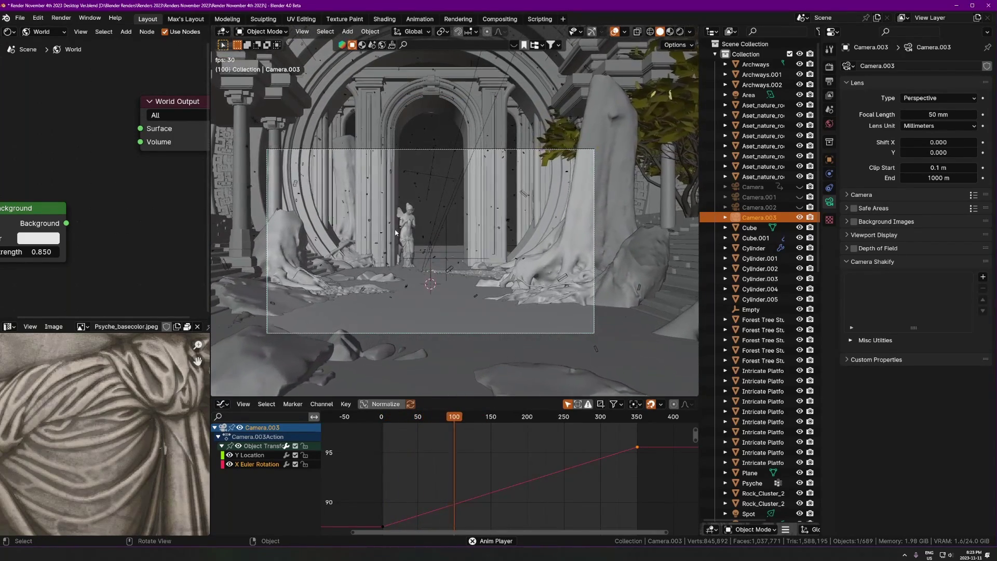
{"action": "key", "text": "space"}
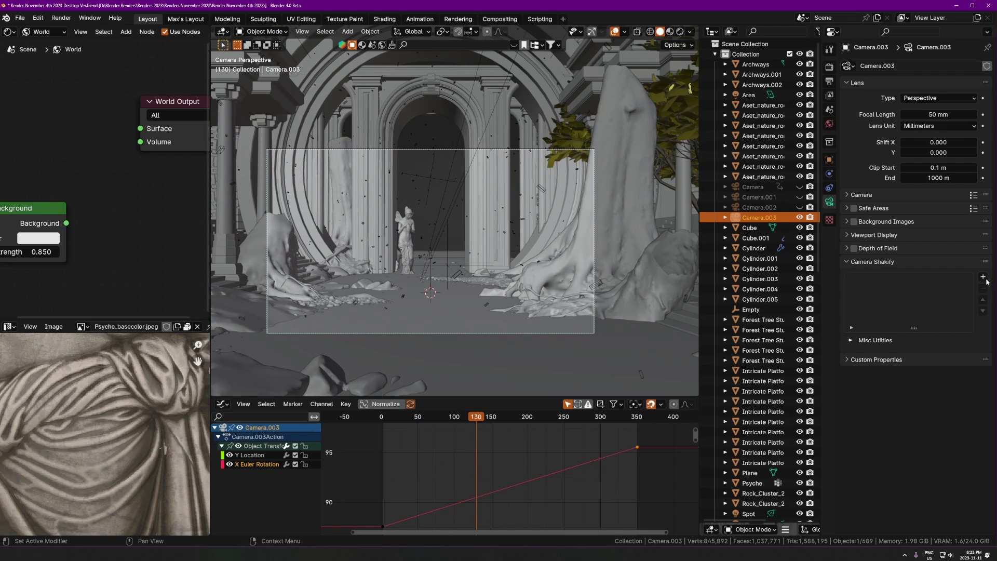
{"action": "left_click", "coordinate": [982, 278]}
{"action": "key", "text": "space"}
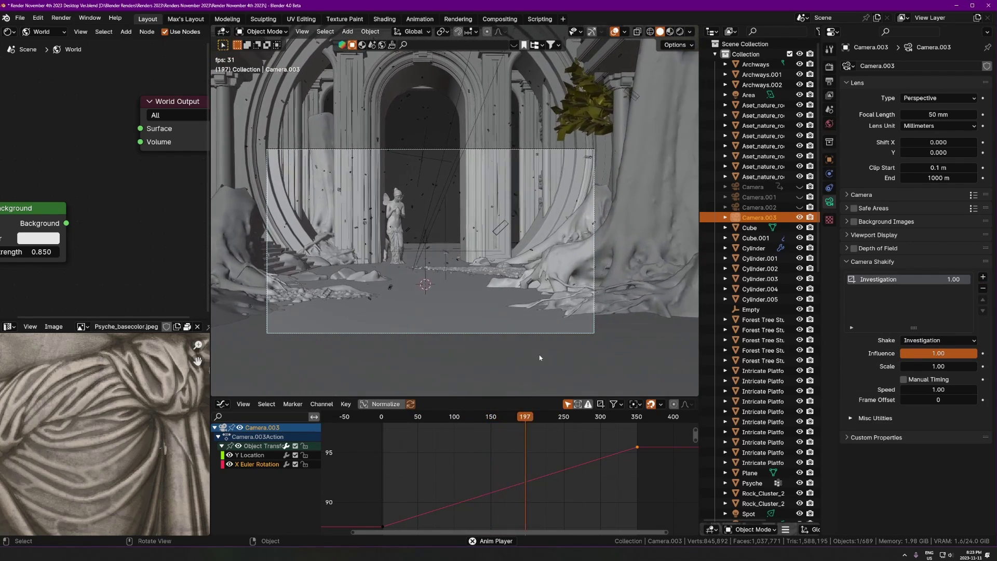
{"action": "key", "text": "space"}
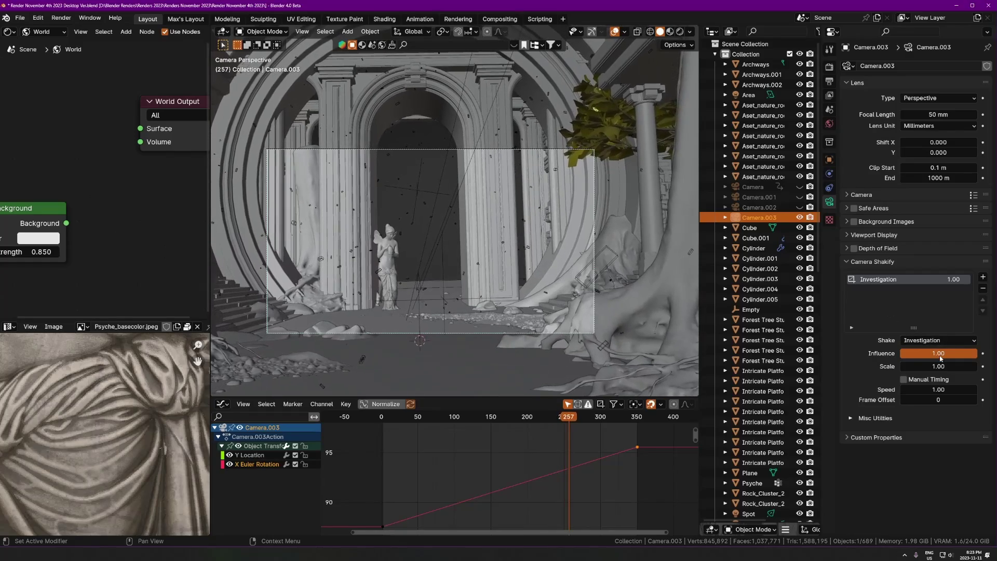
{"action": "left_click_drag", "start_coordinate": [938, 354], "coordinate": [914, 353]}
{"action": "key", "text": "space"}
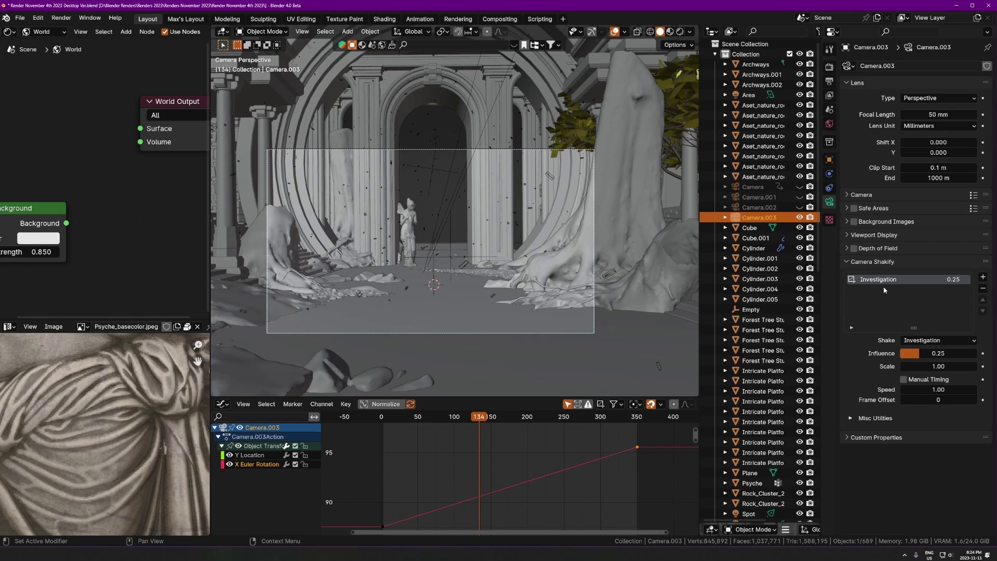
- Lower the Camera Shakify Investigation influence from 0.20 down to 0.16
{"action": "left_click", "coordinate": [871, 263]}
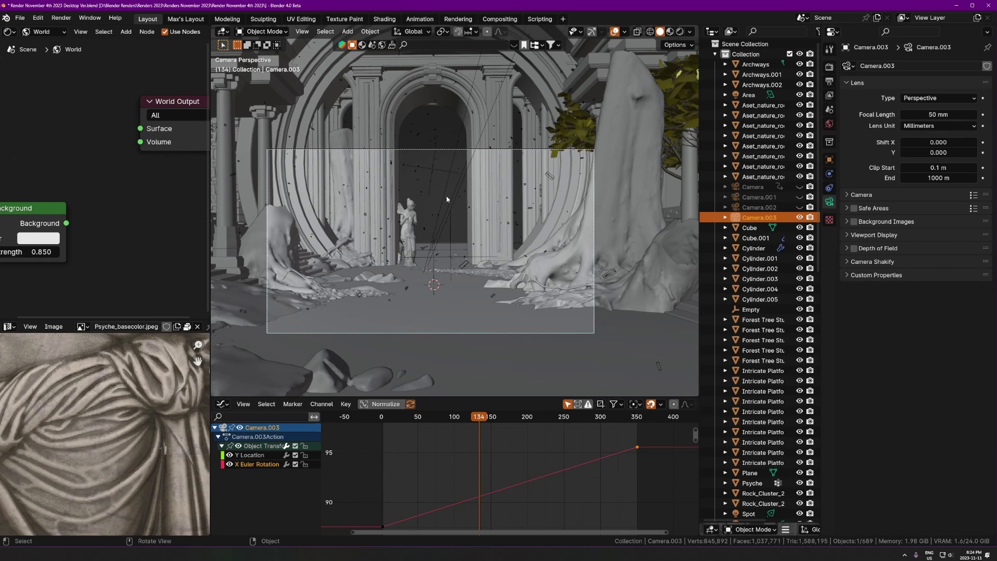
{"action": "scroll", "coordinate": [429, 214], "scroll_direction": "up", "scroll_amount": 1}
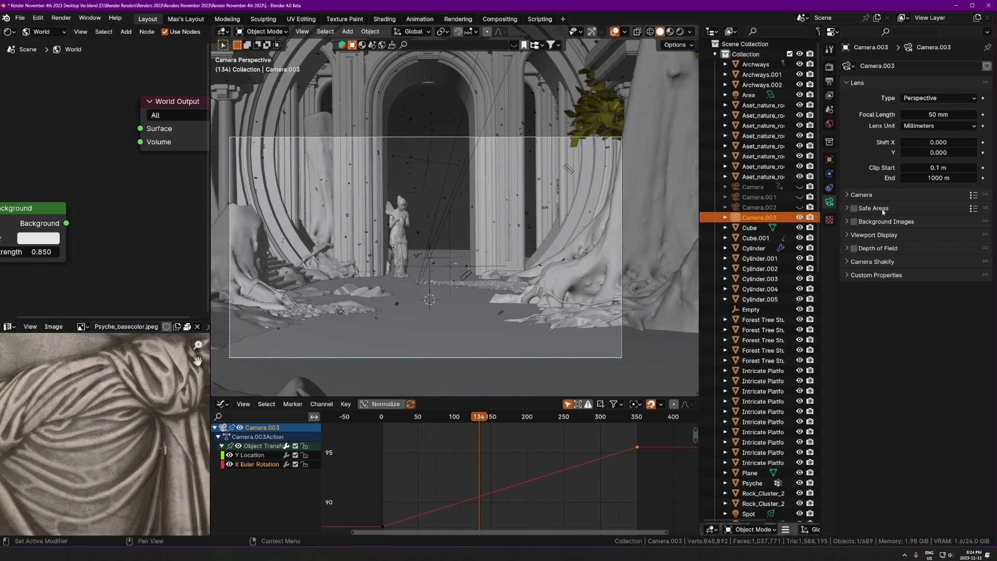
{"action": "left_click", "coordinate": [866, 263]}
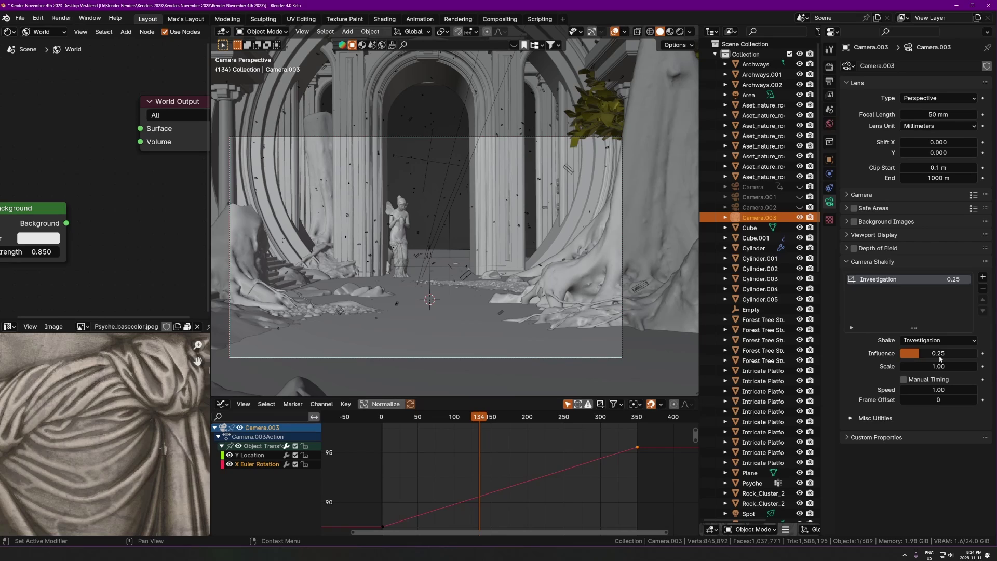
{"action": "left_click_drag", "start_coordinate": [939, 358], "coordinate": [917, 356]}
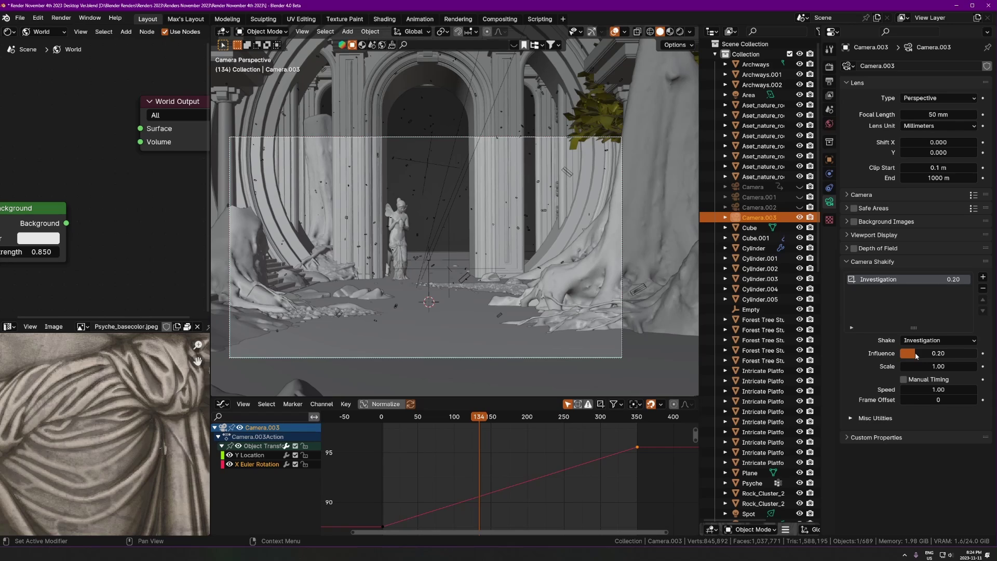
{"action": "scroll", "coordinate": [435, 229], "scroll_direction": "up", "scroll_amount": 3}
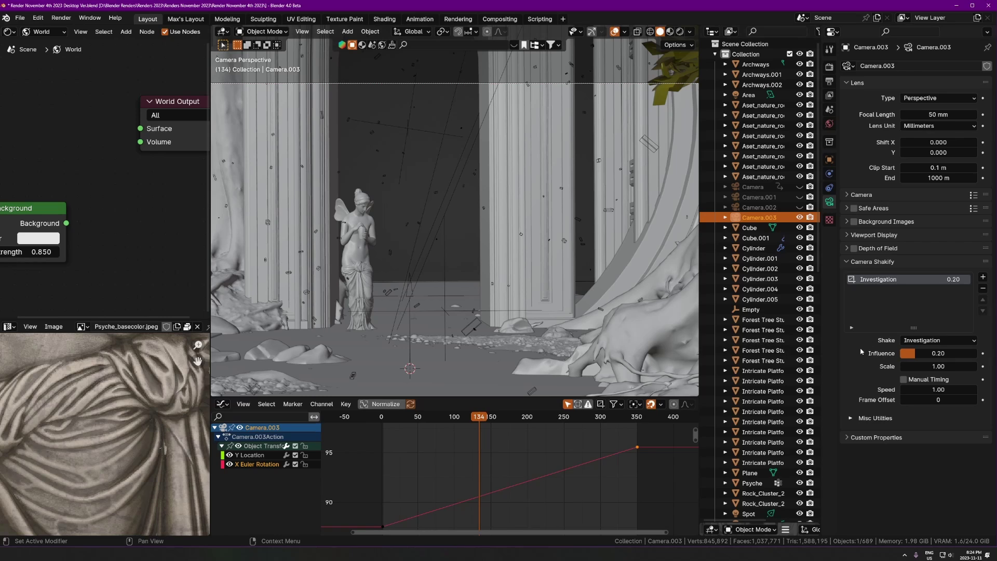
{"action": "left_click_drag", "start_coordinate": [939, 353], "coordinate": [930, 353]}
- Recentre the archway in the camera view and play the fly-in
{"action": "scroll", "coordinate": [444, 303], "scroll_direction": "down", "scroll_amount": 3}
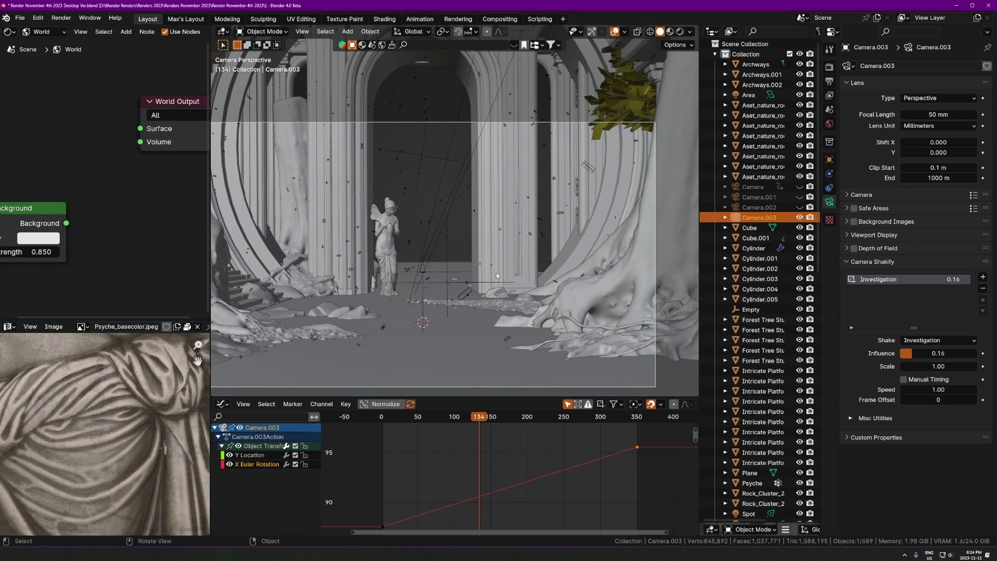
{"action": "middle_click_drag", "start_coordinate": [442, 252], "coordinate": [467, 244], "text": "shift"}
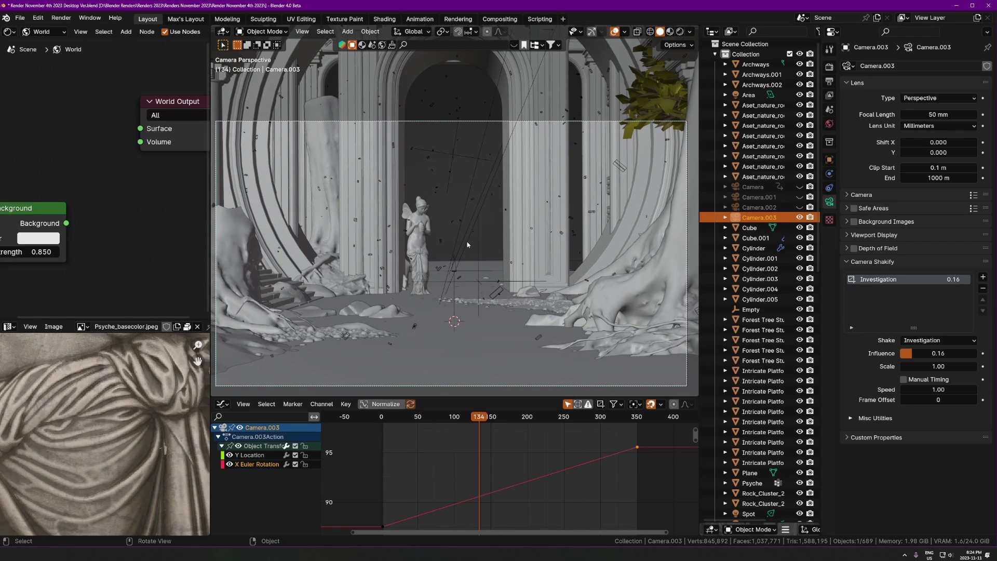
{"action": "scroll", "coordinate": [467, 245], "scroll_direction": "down", "scroll_amount": 2}
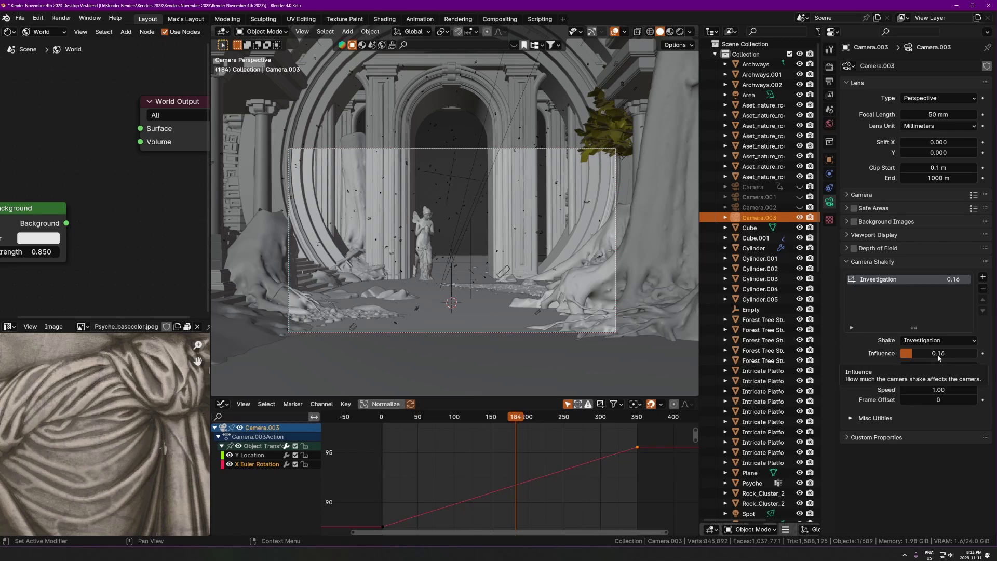
{"action": "key", "text": "space"}
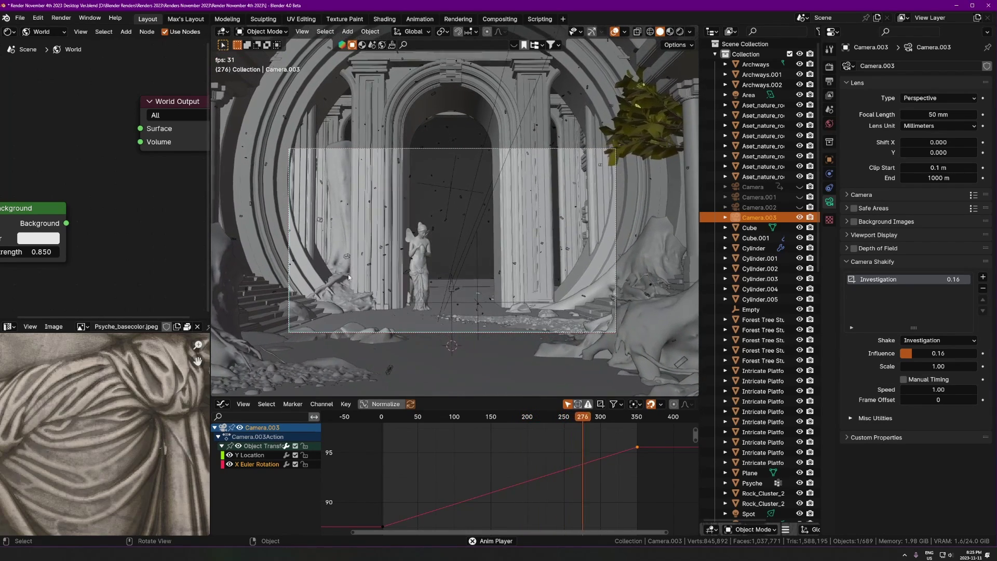
- Return to frame 5, switch the shake preset to Walk to the Store, and replay the fly-in
{"action": "key", "text": "space"}
{"action": "left_click", "coordinate": [385, 417]}
{"action": "left_click", "coordinate": [938, 340]}
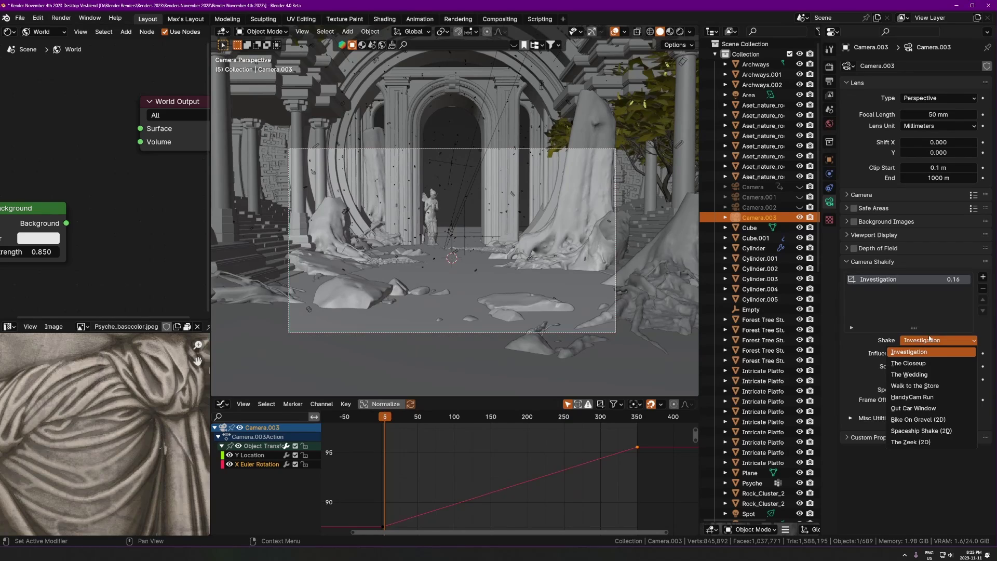
{"action": "left_click", "coordinate": [924, 380]}
{"action": "left_click", "coordinate": [938, 340]}
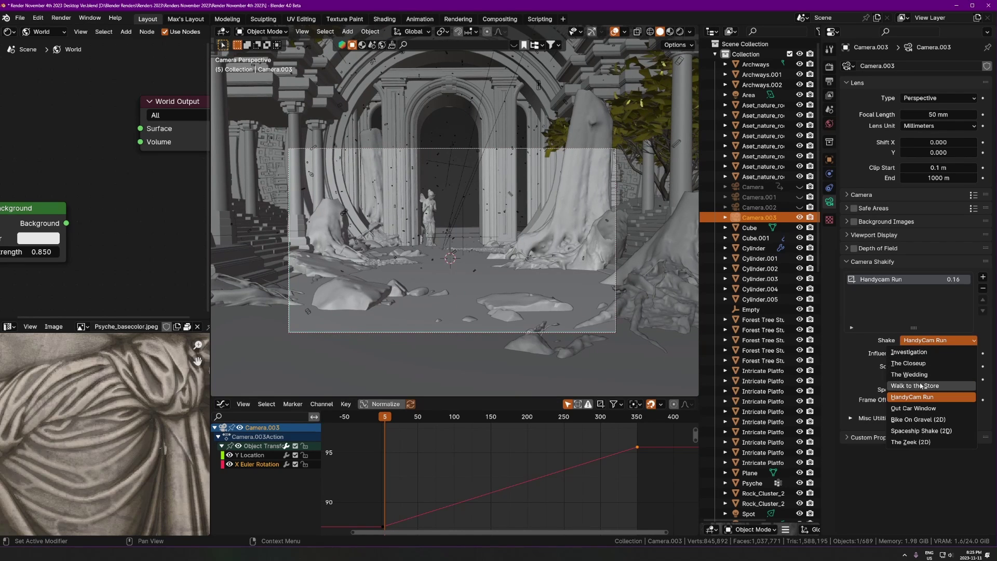
{"action": "left_click", "coordinate": [922, 387]}
{"action": "key", "text": "space"}
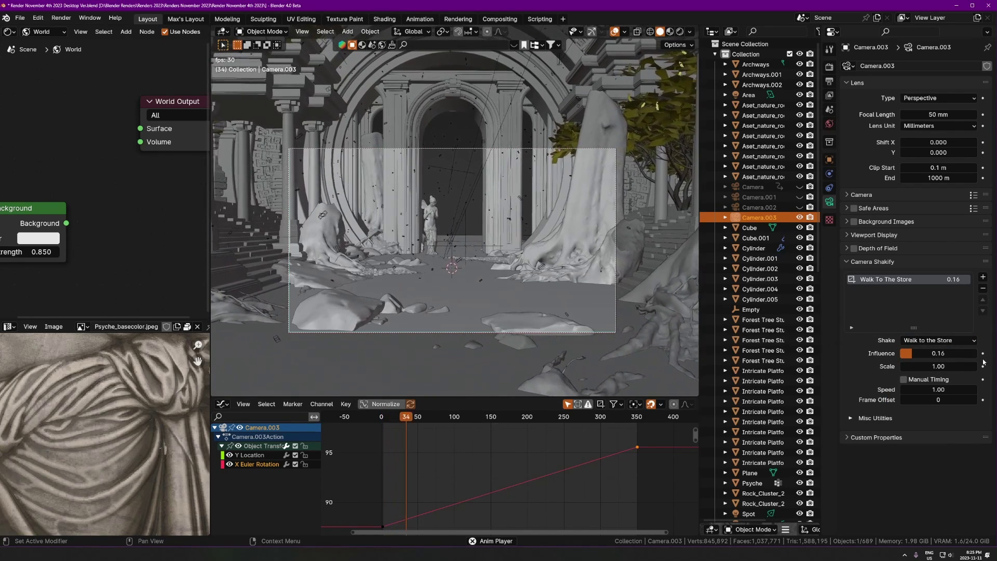
{"action": "left_click_drag", "start_coordinate": [915, 354], "coordinate": [923, 356]}
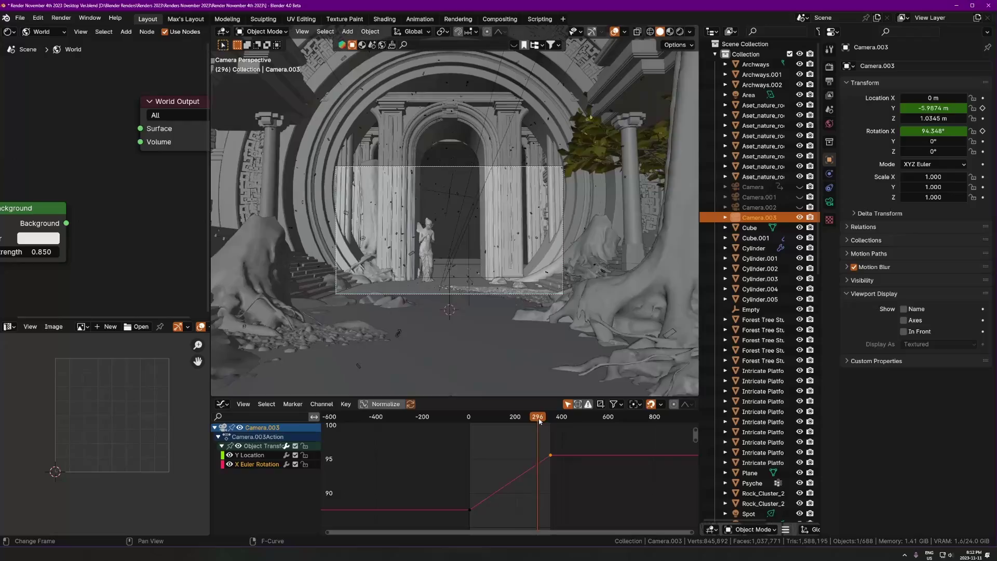
- Scrub the playhead forward through Camera.003's approach to the archway
{"action": "left_click_drag", "start_coordinate": [534, 423], "coordinate": [505, 418]}
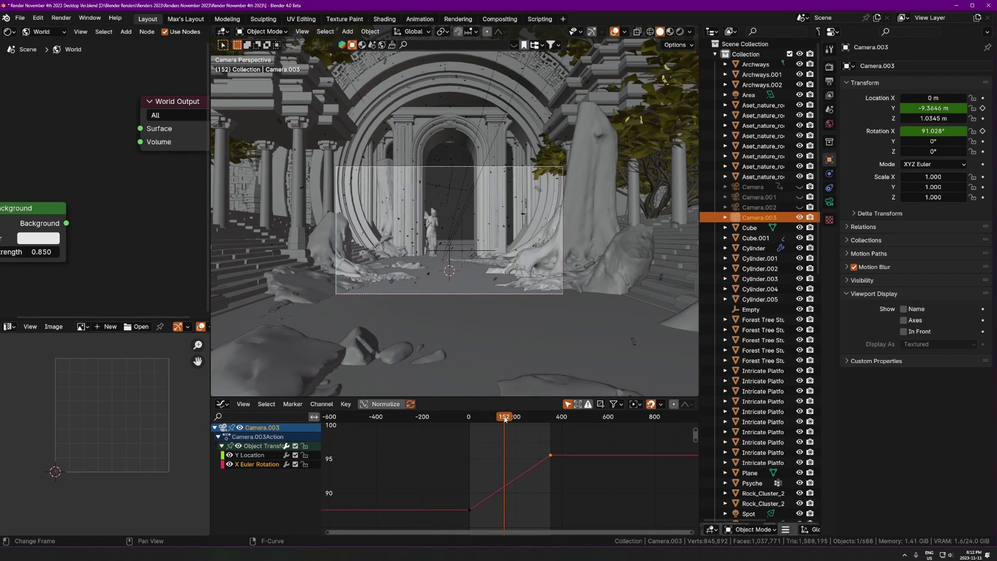
{"action": "left_click_drag", "start_coordinate": [506, 418], "coordinate": [506, 419]}
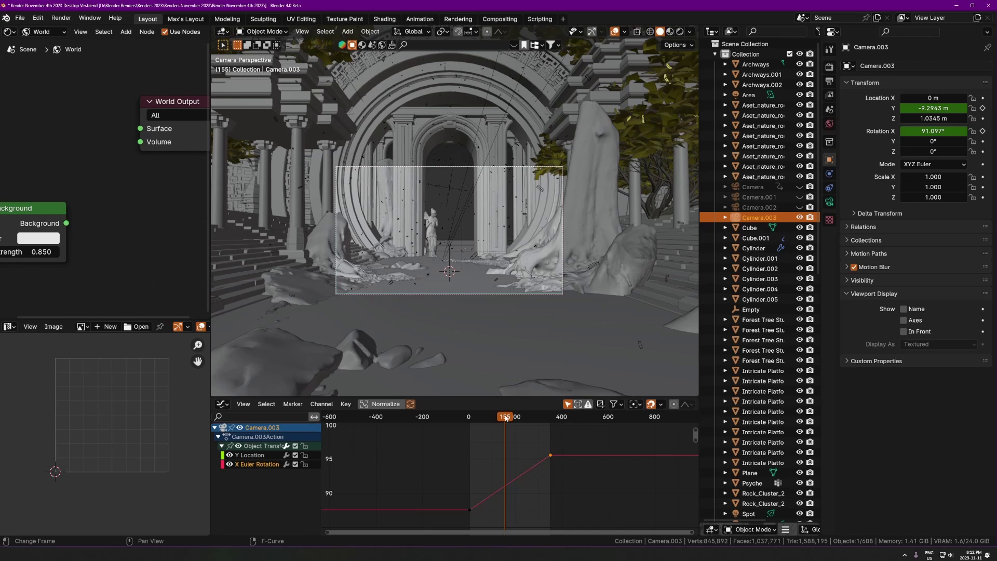
- Isolate Cube.001 and Camera.003 in local view and look through the camera
{"action": "left_click", "coordinate": [428, 185]}
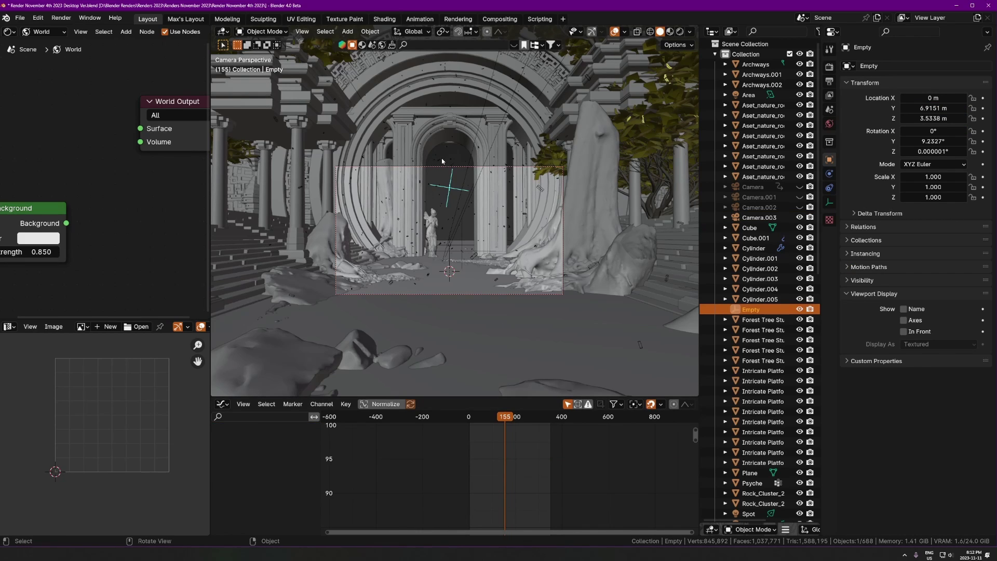
{"action": "left_click", "coordinate": [456, 241]}
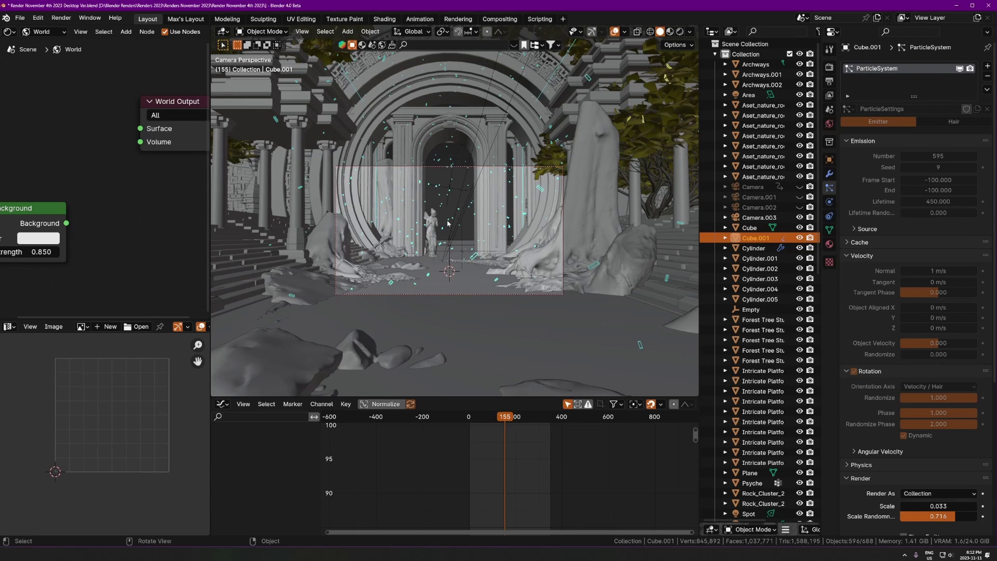
{"action": "middle_click_drag", "start_coordinate": [448, 216], "coordinate": [469, 164]}
{"action": "left_click", "coordinate": [455, 224], "text": "shift"}
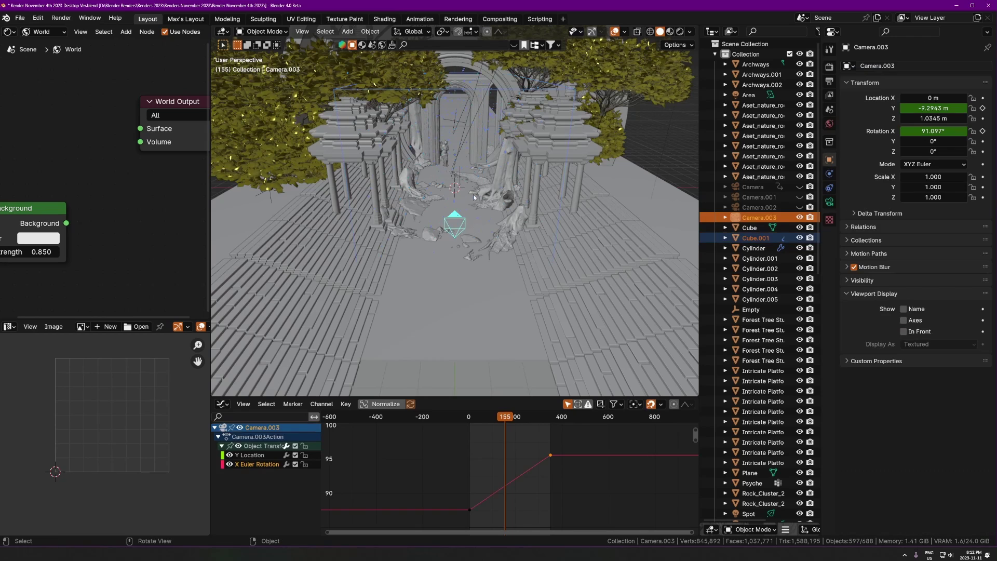
{"action": "key", "text": "KP_Divide"}
{"action": "key", "text": "KP_0"}
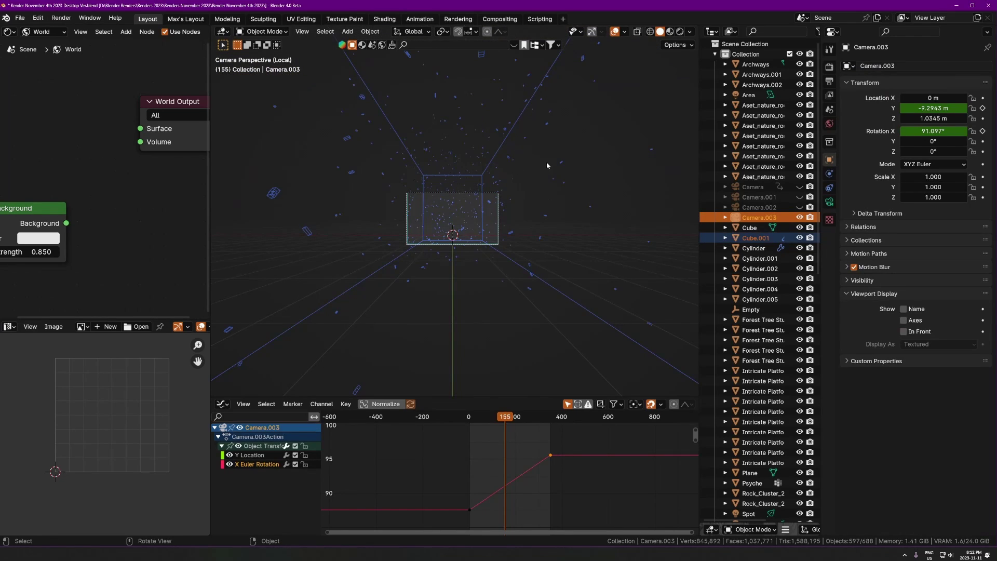
- Zoom out to frame the whole emitter box and play the drifting dust particles
{"action": "scroll", "coordinate": [497, 210], "scroll_direction": "up", "scroll_amount": 2}
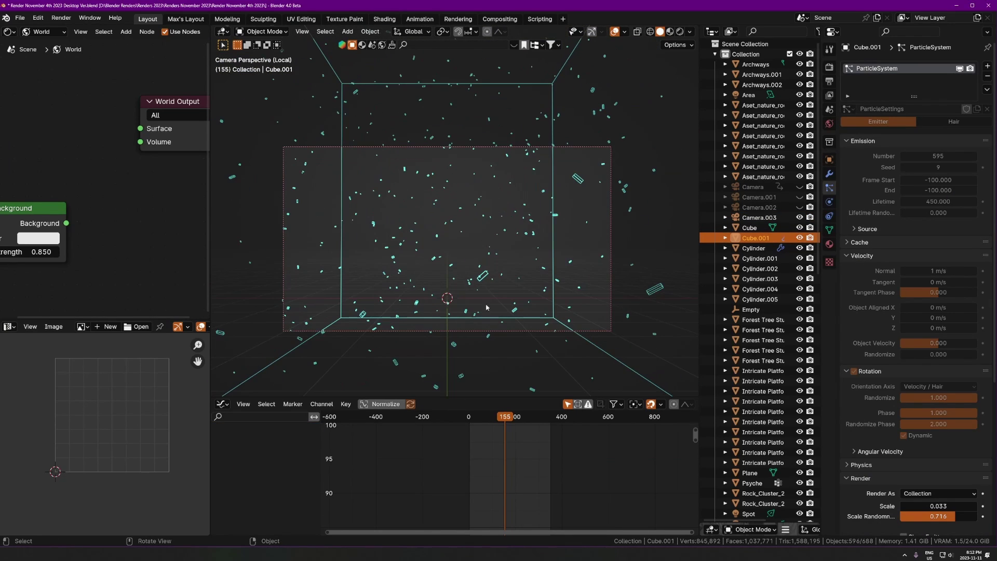
{"action": "scroll", "coordinate": [529, 262], "scroll_direction": "up", "scroll_amount": 5}
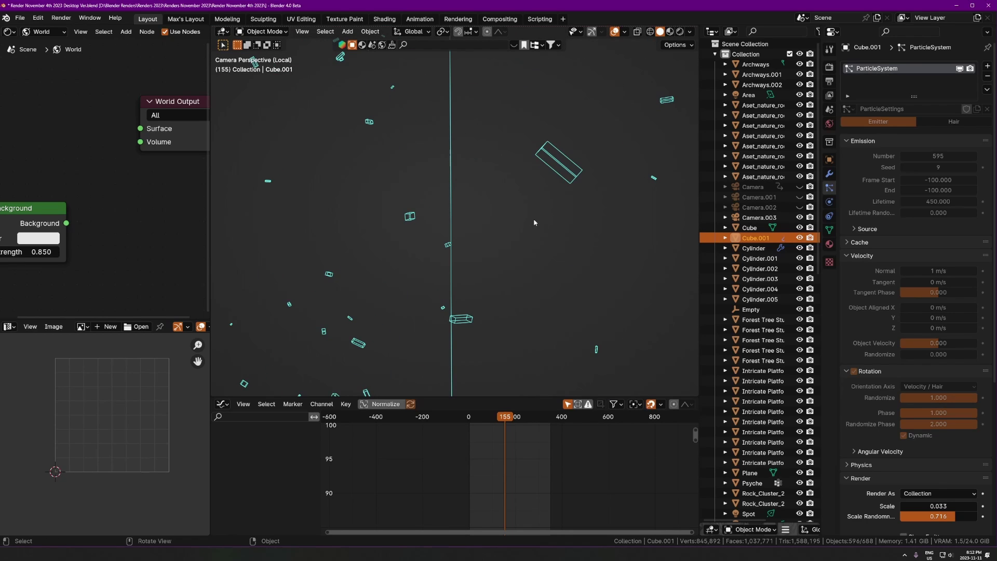
{"action": "middle_click_drag", "start_coordinate": [534, 222], "coordinate": [453, 277], "text": "ctrl"}
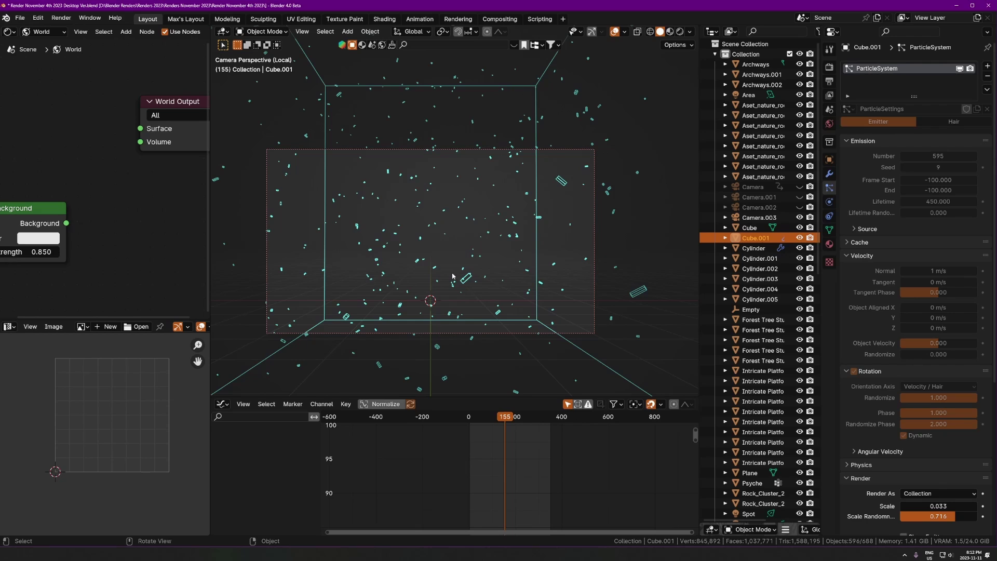
{"action": "scroll", "coordinate": [454, 296], "scroll_direction": "up", "scroll_amount": 2}
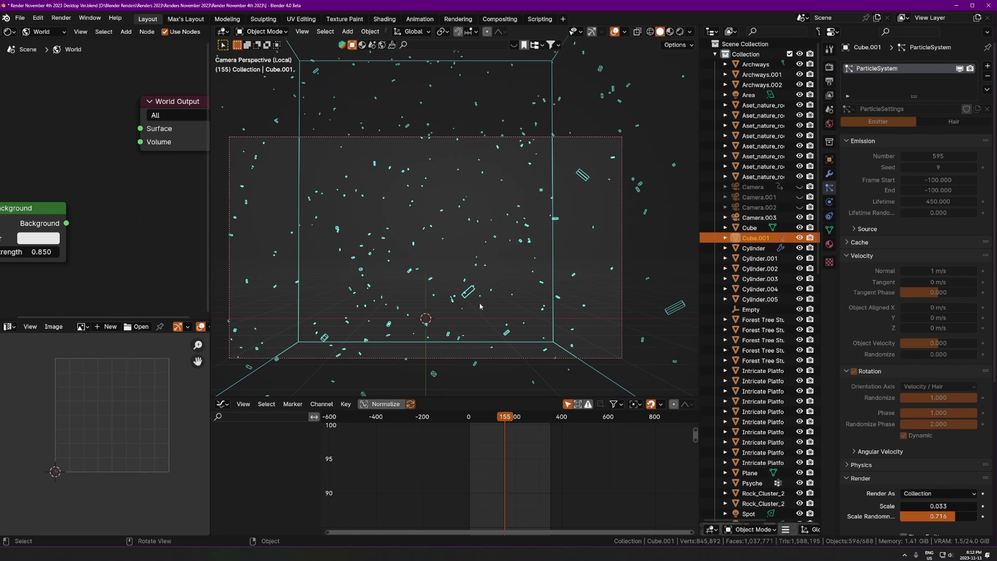
{"action": "key", "text": "space"}
{"action": "key", "text": "space"}
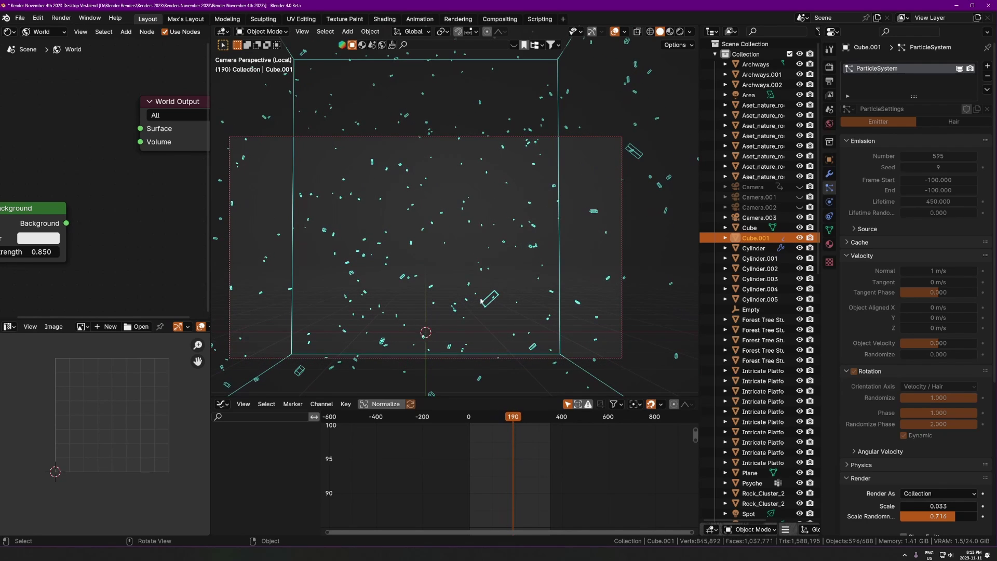
- Play and stop the particle animation in an orthographic view of the emitter
{"action": "key", "text": "KP_7"}
{"action": "key", "text": "KP_Decimal"}
{"action": "key", "text": "space"}
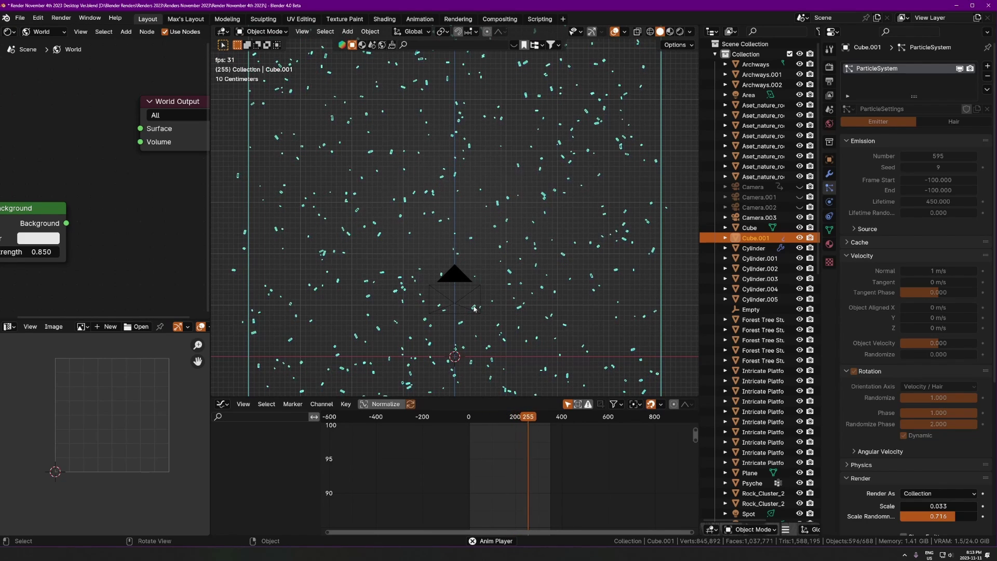
{"action": "key", "text": "space"}
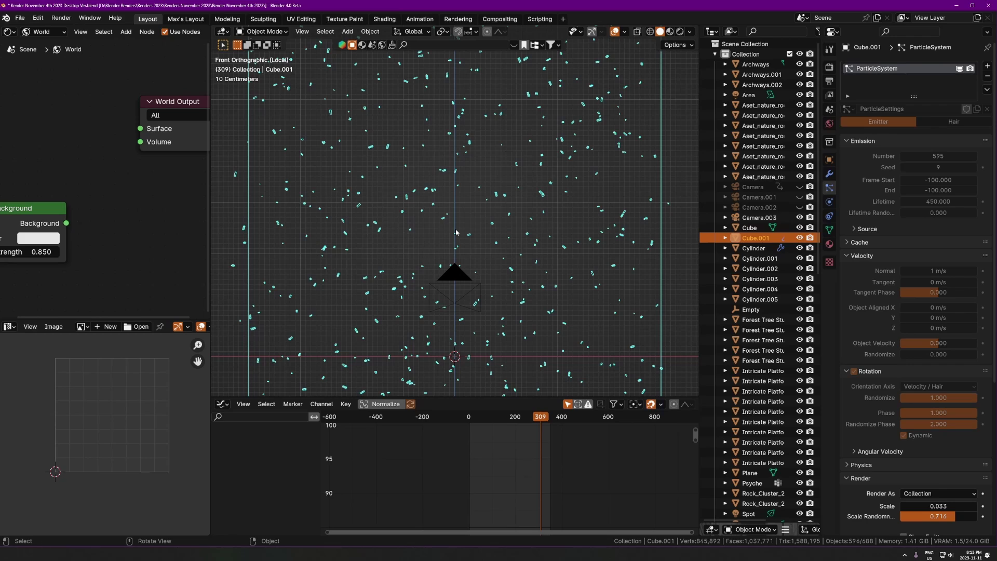
- Rewind to the start and replay the dust particles through the camera
{"action": "key", "text": "shift+Left"}
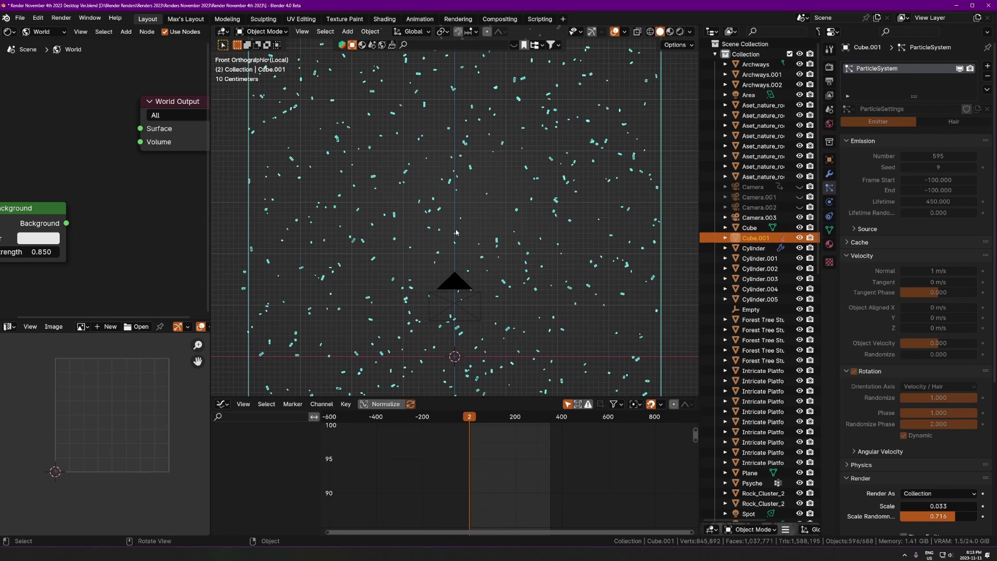
{"action": "key", "text": "KP_0"}
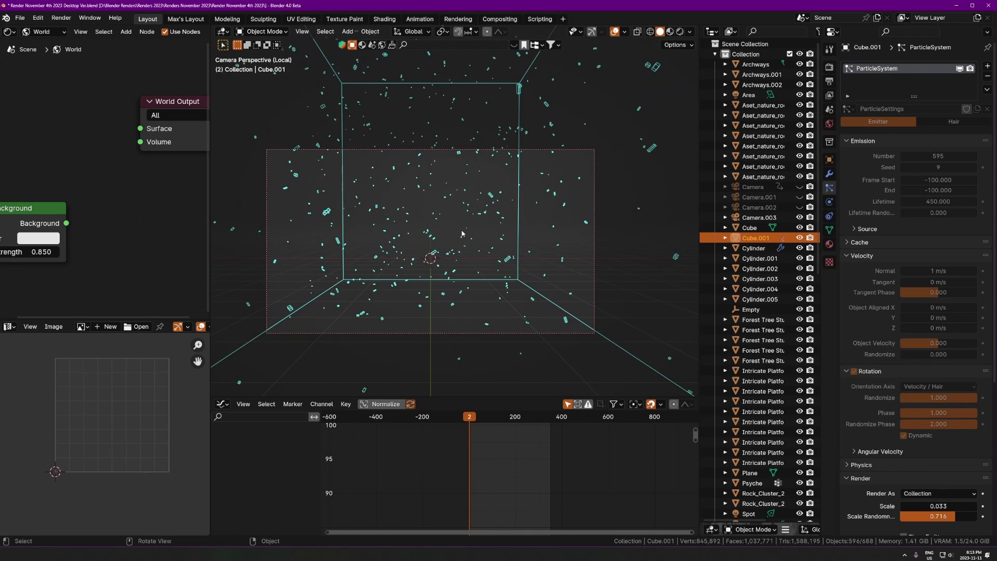
{"action": "key", "text": "space"}
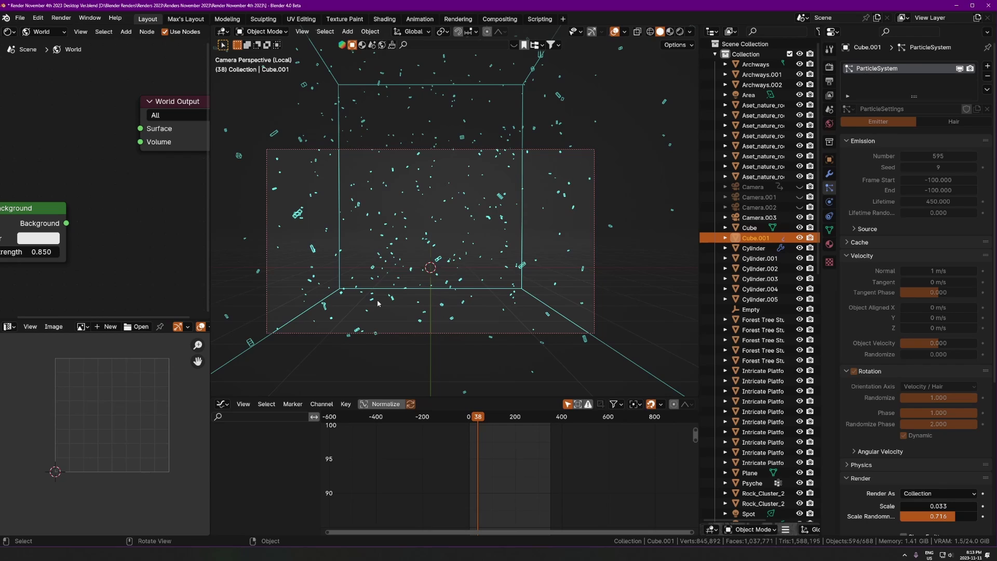
{"action": "scroll", "coordinate": [376, 252], "scroll_direction": "down", "scroll_amount": 1}
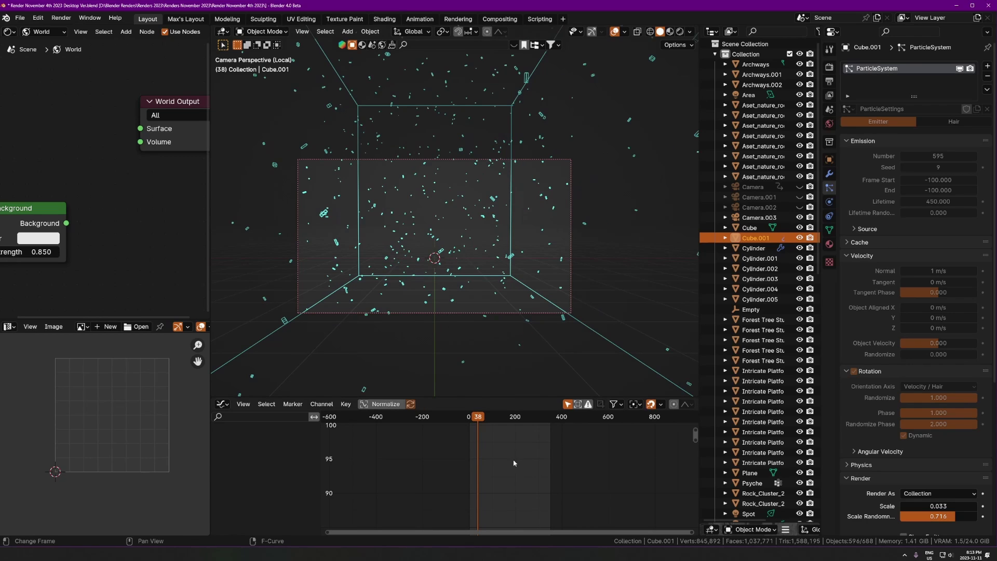
{"action": "middle_click_drag", "start_coordinate": [508, 463], "coordinate": [543, 481], "text": "ctrl"}
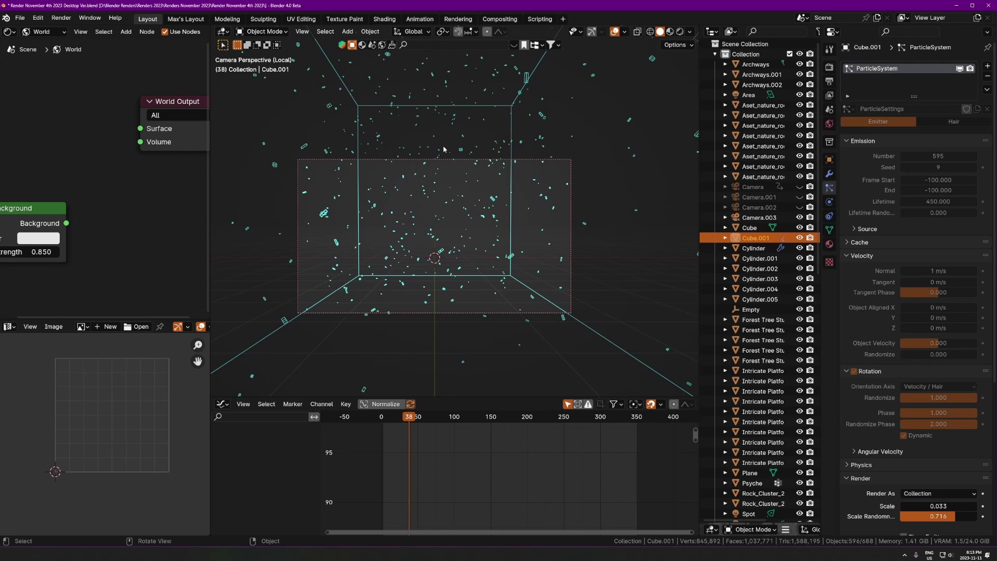
{"action": "middle_click_drag", "start_coordinate": [420, 235], "coordinate": [439, 256]}
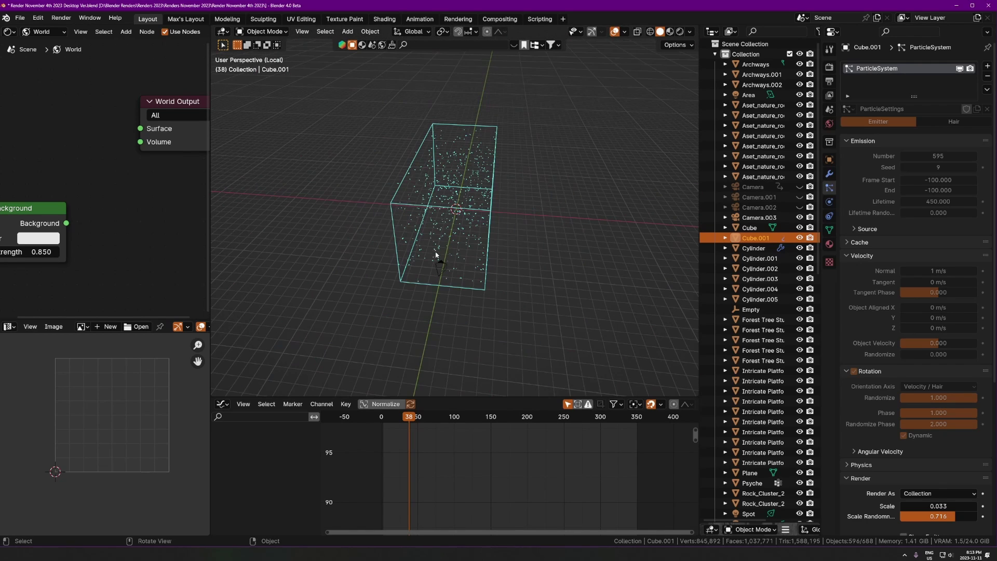
- Add a new cube mesh to the scene beside the dust emitter
{"action": "key", "text": "shift+a"}
{"action": "mouse_move", "coordinate": [457, 98]}
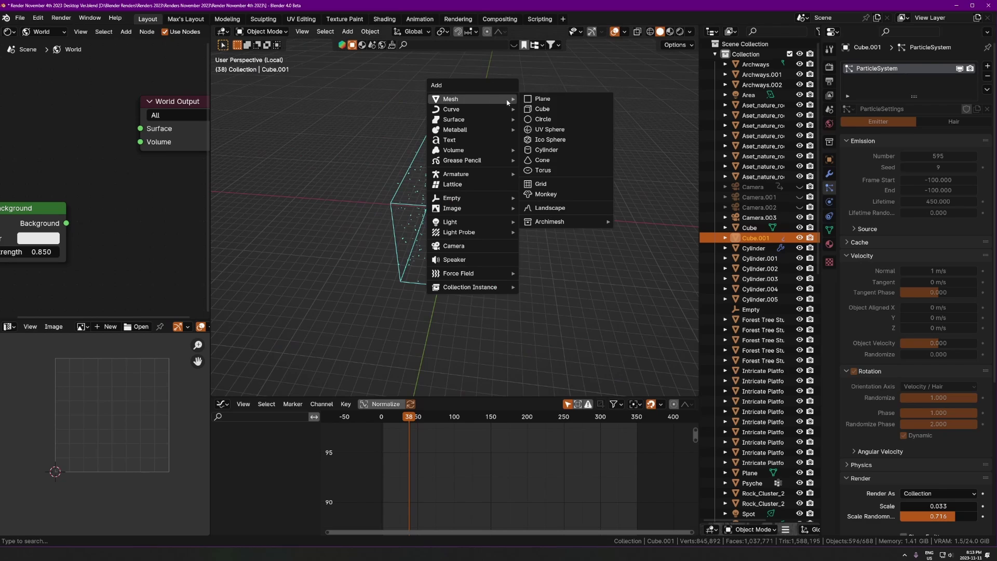
{"action": "left_click", "coordinate": [538, 110]}
{"action": "middle_click_drag", "start_coordinate": [545, 134], "coordinate": [472, 230]}
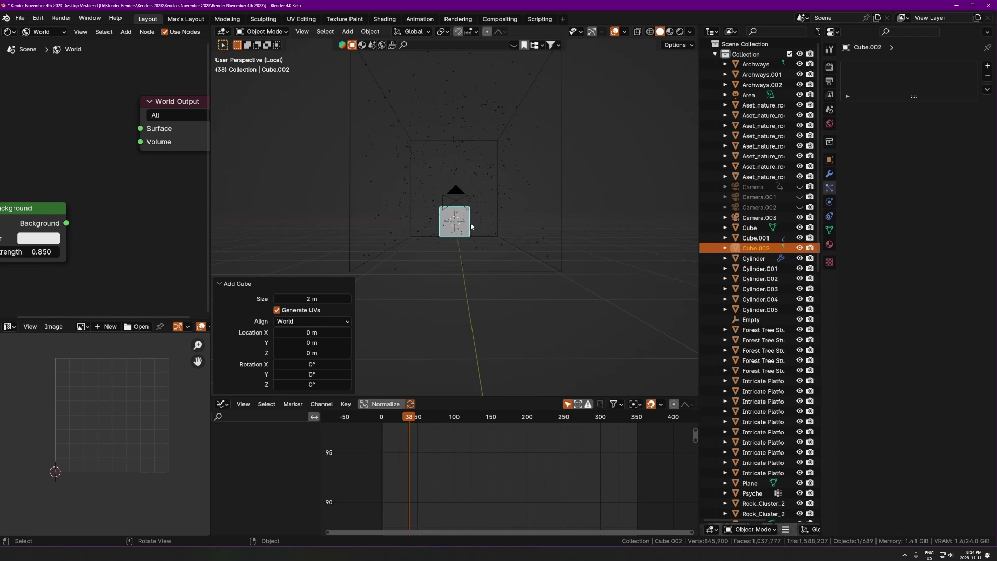
{"action": "middle_click_drag", "start_coordinate": [472, 226], "coordinate": [500, 245]}
- Move the cube left to X -8.5128 m, enlarge it, and stretch it 2.397 along Y
{"action": "key", "text": "g"}
{"action": "key", "text": "x"}
{"action": "left_click", "coordinate": [358, 241]}
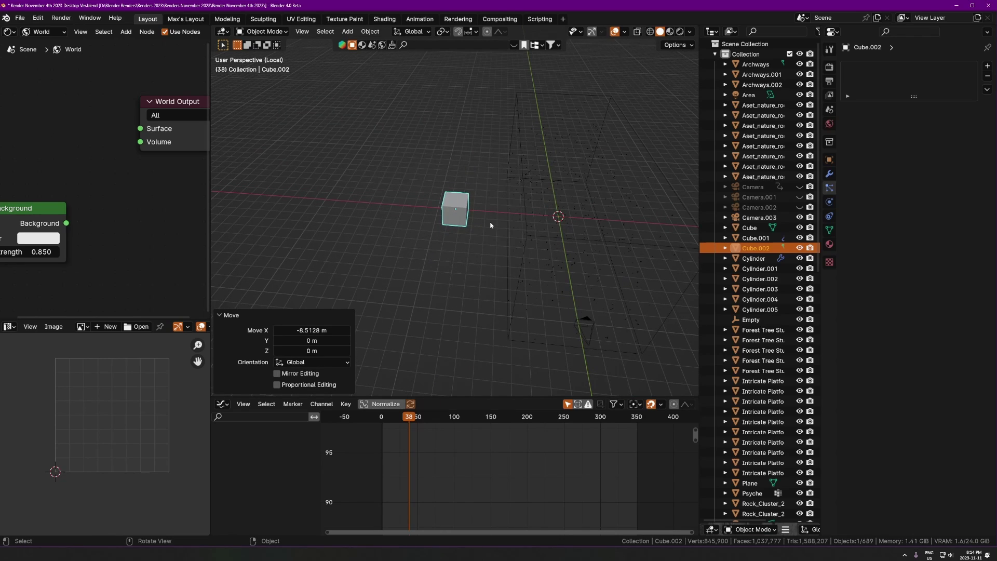
{"action": "key", "text": "s"}
{"action": "left_click", "coordinate": [587, 202]}
{"action": "key", "text": "s"}
{"action": "key", "text": "y"}
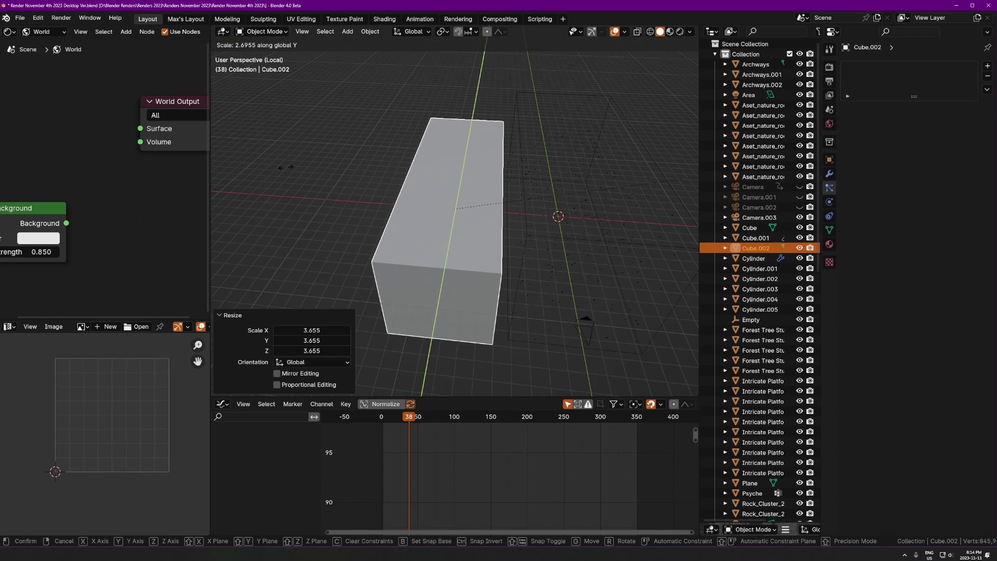
{"action": "left_click", "coordinate": [279, 202]}
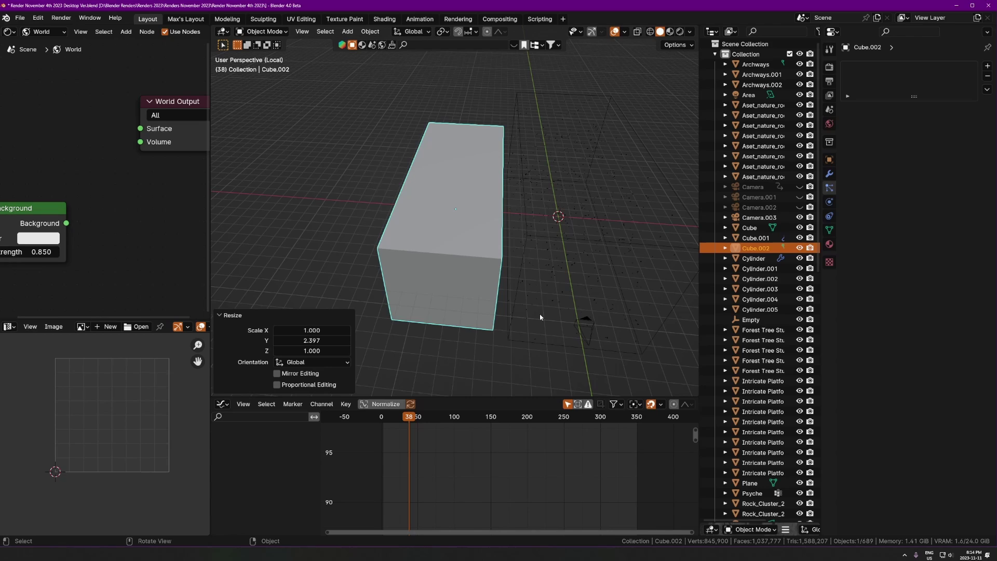
{"action": "middle_click_drag", "start_coordinate": [540, 317], "coordinate": [480, 267]}
{"action": "left_click", "coordinate": [552, 291]}
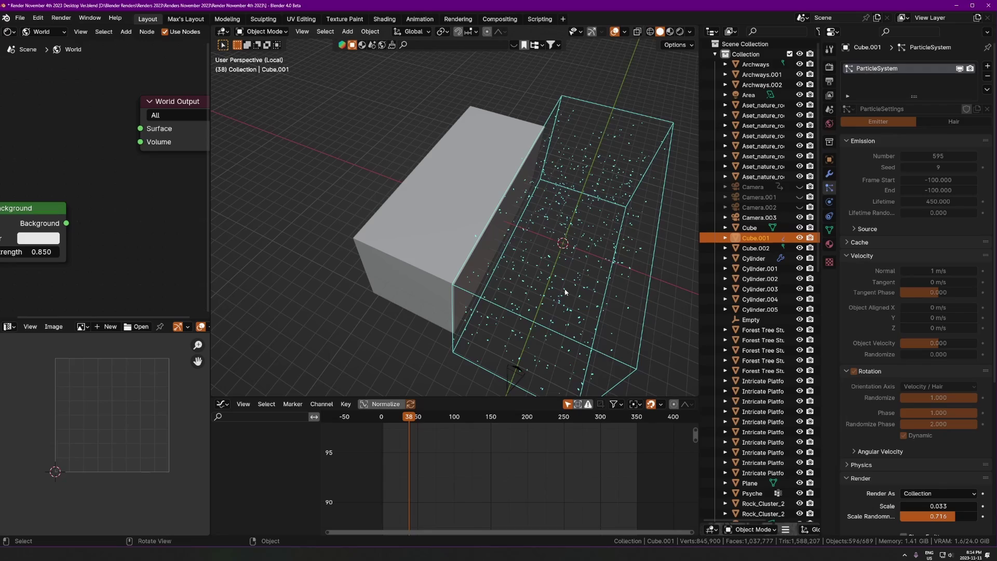
- Leave local view, select Cube.002, and isolate the long box on its own
{"action": "key", "text": "KP_Divide"}
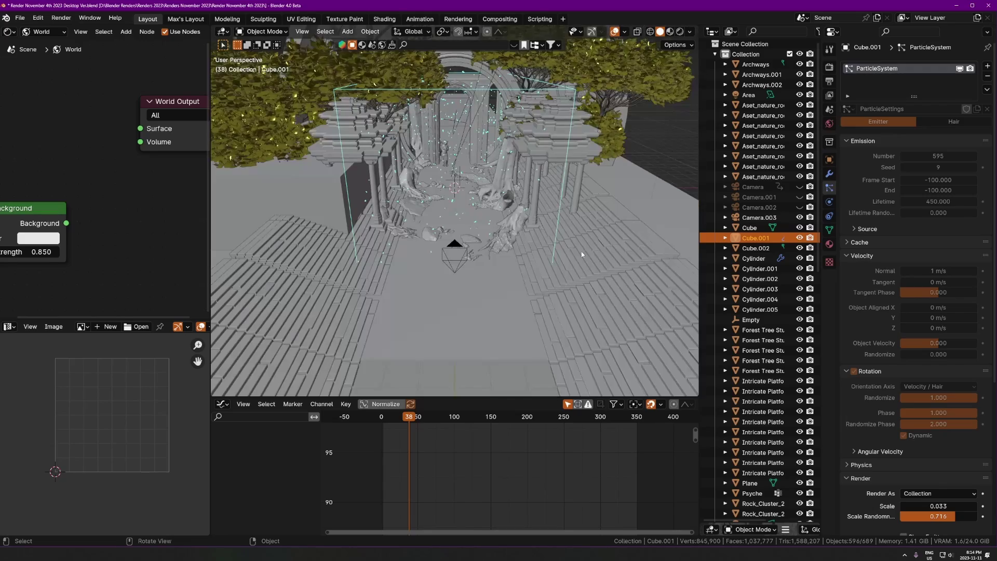
{"action": "scroll", "coordinate": [425, 302], "scroll_direction": "up", "scroll_amount": 4}
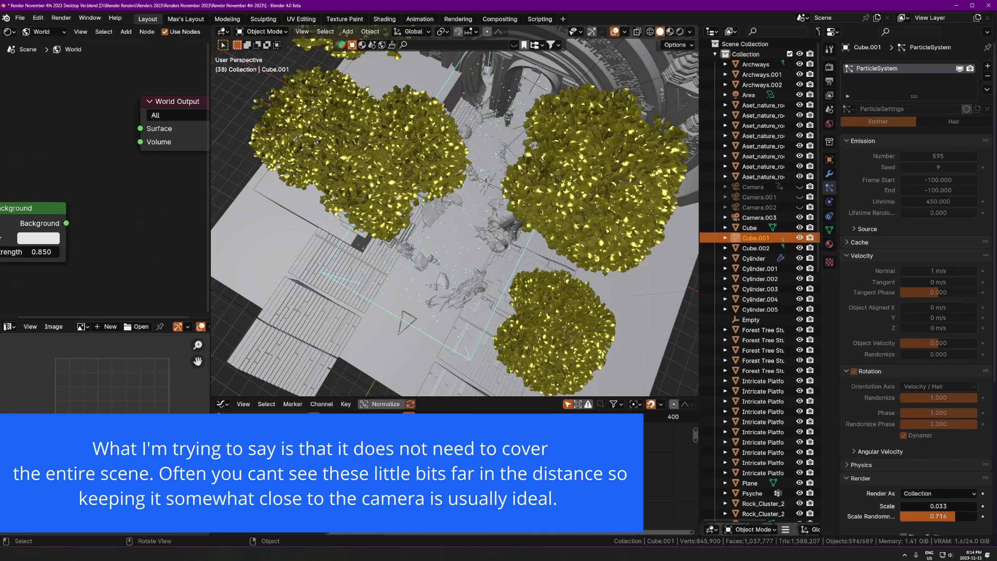
{"action": "middle_click_drag", "start_coordinate": [415, 322], "coordinate": [439, 290], "text": "ctrl"}
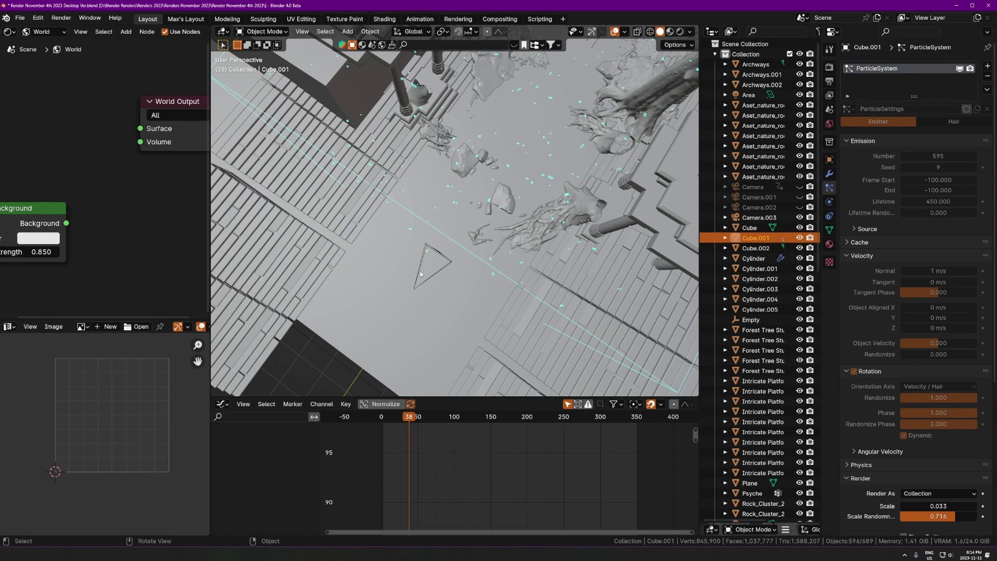
{"action": "scroll", "coordinate": [379, 263], "scroll_direction": "down", "scroll_amount": 3}
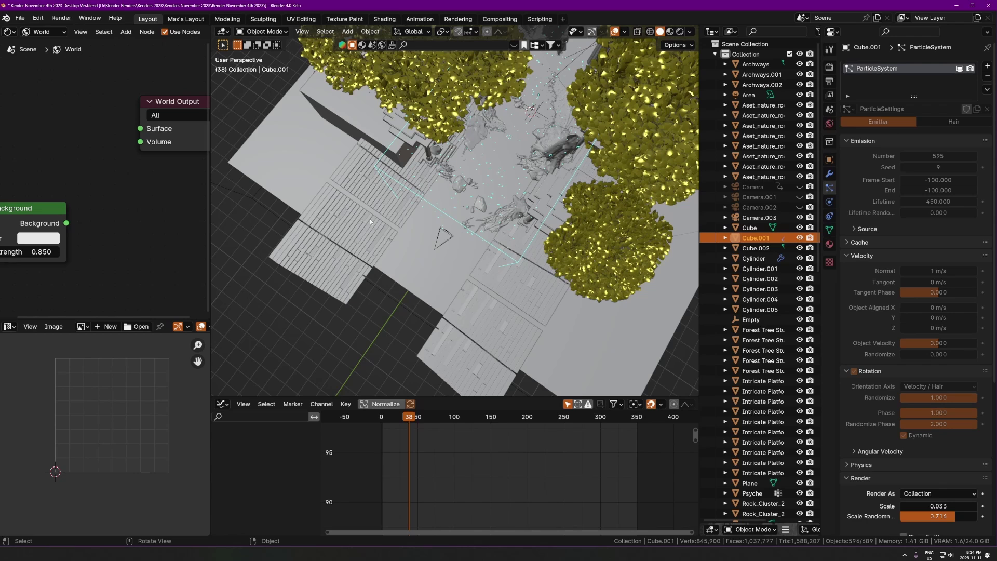
{"action": "middle_click_drag", "start_coordinate": [370, 221], "coordinate": [317, 165]}
{"action": "left_click", "coordinate": [317, 164]}
{"action": "key", "text": "KP_Divide"}
{"action": "middle_click_drag", "start_coordinate": [407, 276], "coordinate": [421, 219]}
- Raise Cube.002 about 2.44 m along Z and display it as Bounds only
{"action": "key", "text": "g"}
{"action": "key", "text": "z"}
{"action": "left_click", "coordinate": [428, 229]}
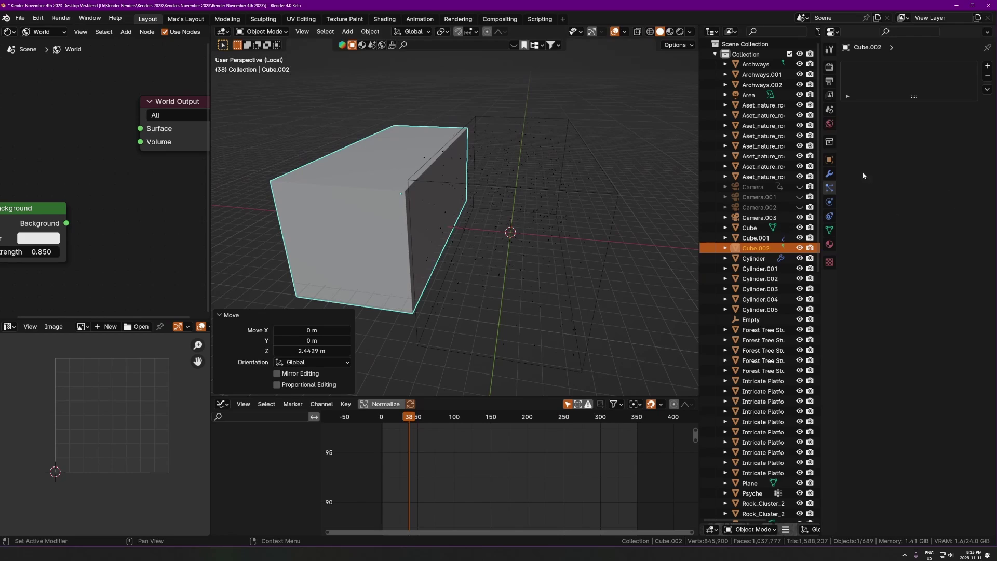
{"action": "left_click", "coordinate": [830, 161]}
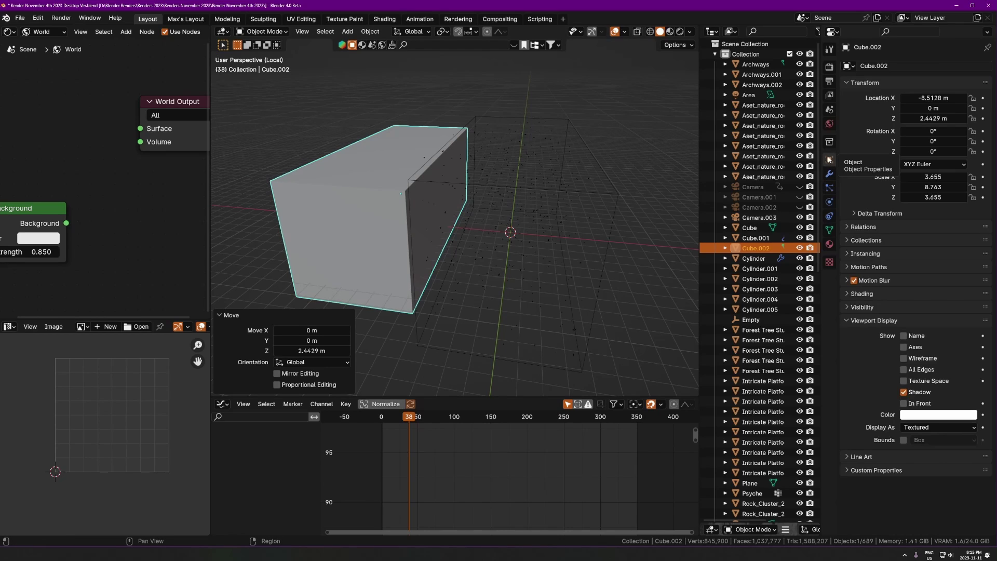
{"action": "left_click", "coordinate": [912, 429]}
{"action": "left_click", "coordinate": [920, 442]}
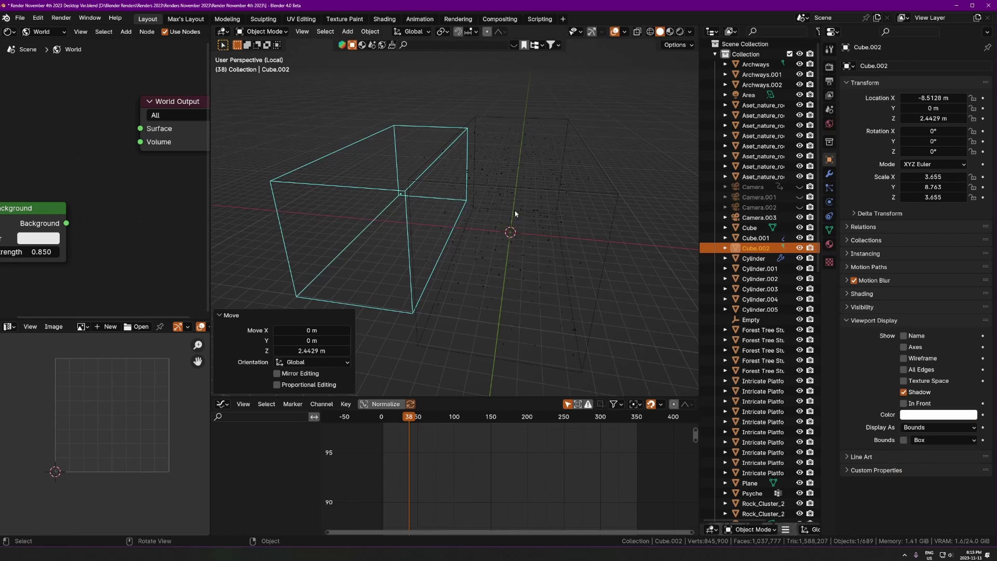
{"action": "middle_click_drag", "start_coordinate": [405, 195], "coordinate": [525, 228]}
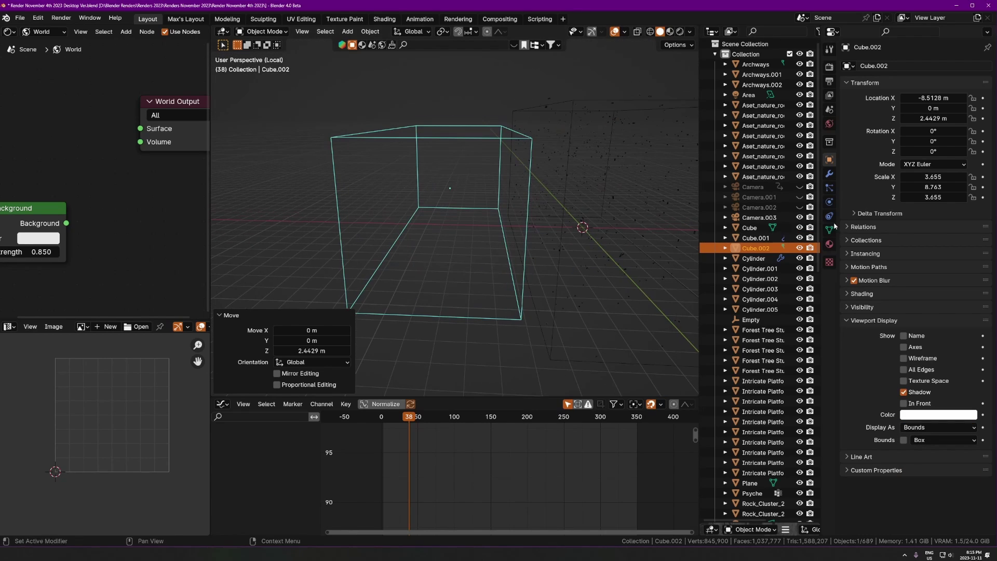
- Add a particle system to Cube.002 emitting from its Volume
{"action": "left_click", "coordinate": [829, 188]}
{"action": "left_click", "coordinate": [987, 67]}
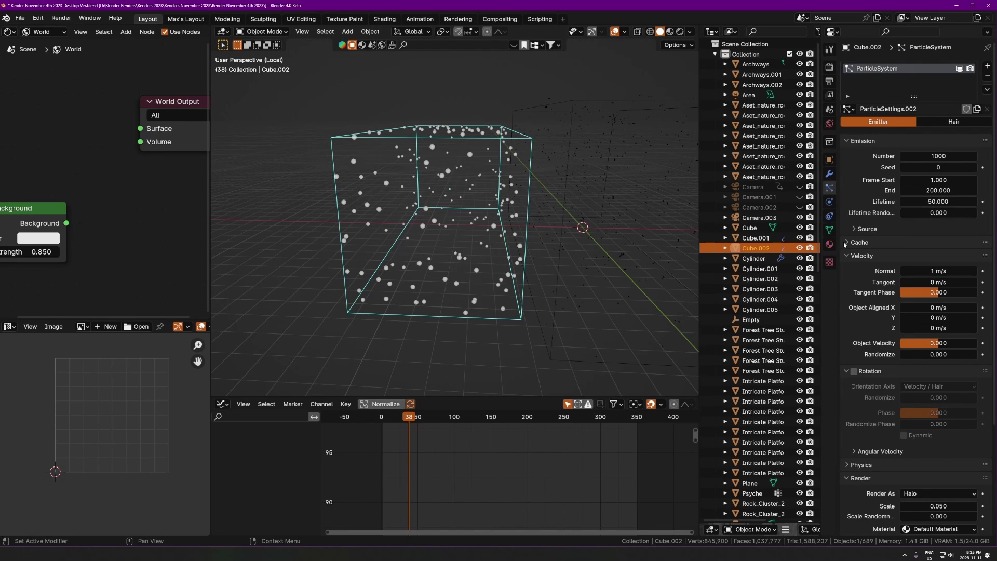
{"action": "left_click", "coordinate": [866, 229]}
{"action": "scroll", "coordinate": [505, 234], "scroll_direction": "up", "scroll_amount": 3}
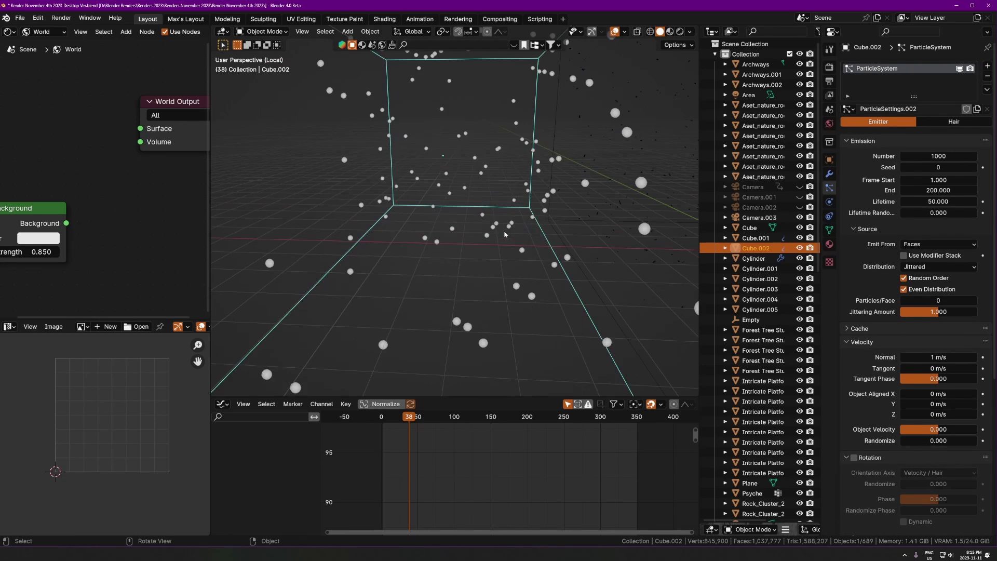
{"action": "middle_click_drag", "start_coordinate": [505, 234], "coordinate": [525, 297]}
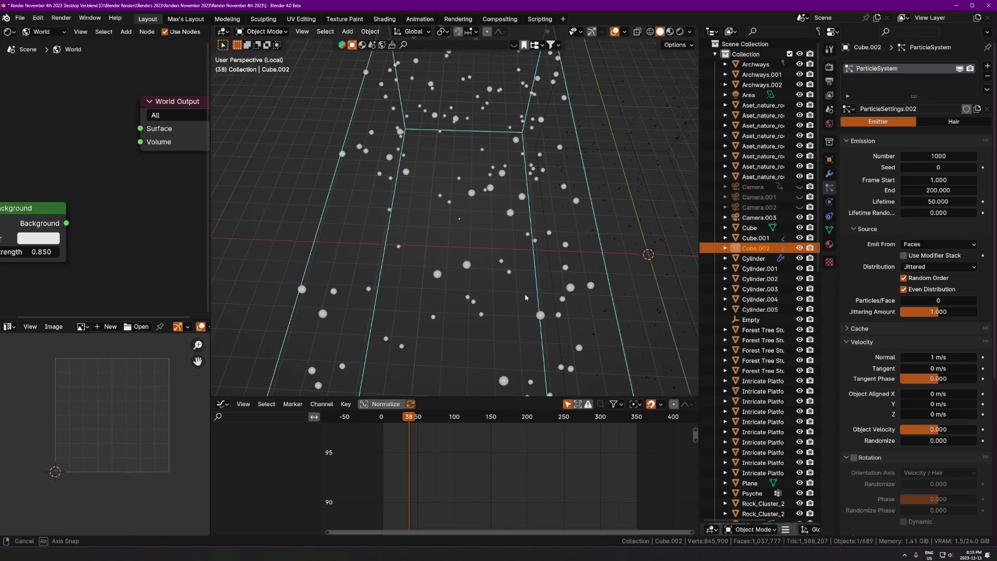
{"action": "left_click", "coordinate": [939, 244]}
{"action": "left_click", "coordinate": [929, 277]}
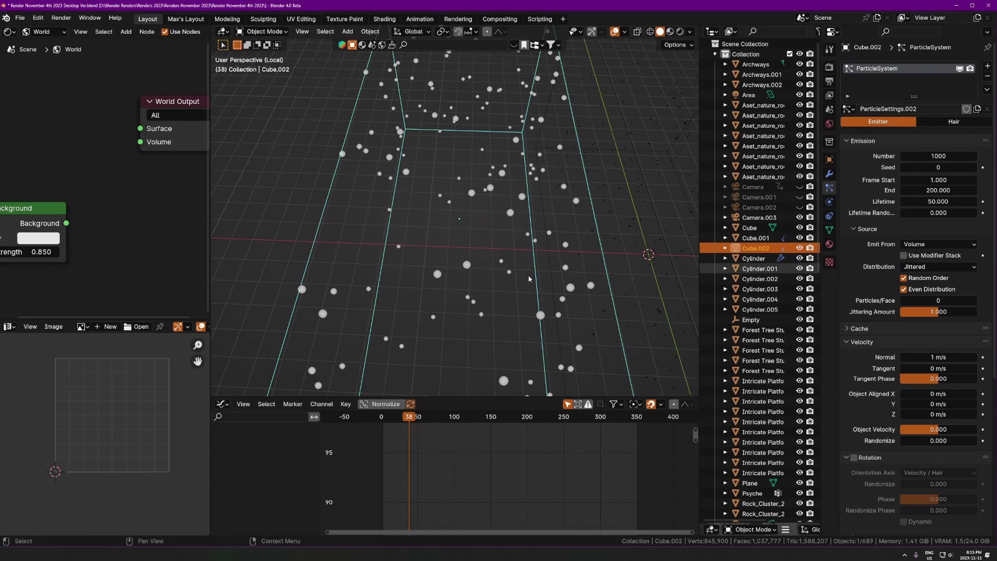
- Rewind the animation, view the particles from the front, and expand Field Weights
{"action": "scroll", "coordinate": [529, 279], "scroll_direction": "down", "scroll_amount": 5}
{"action": "key", "text": "shift+Left"}
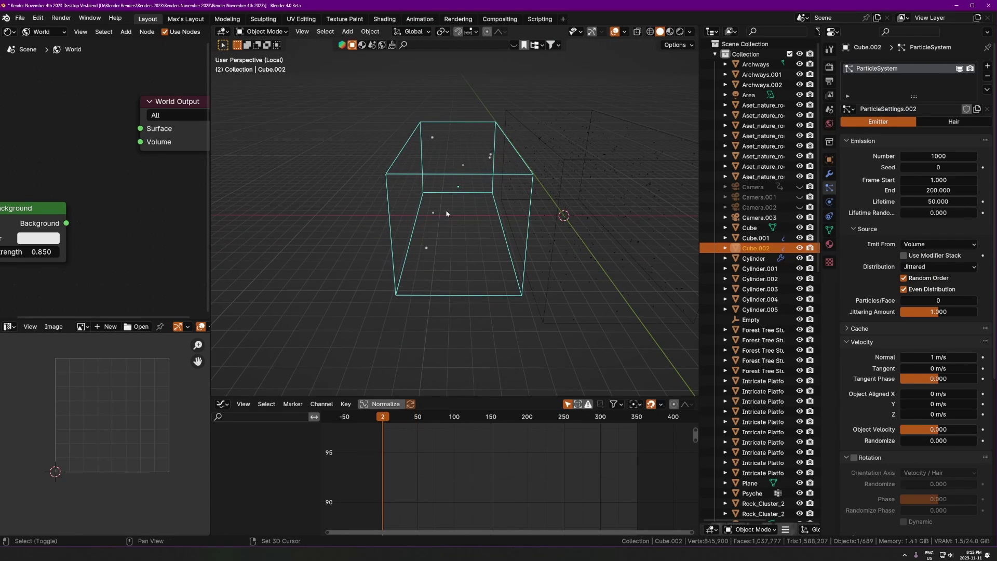
{"action": "middle_click_drag", "start_coordinate": [446, 214], "coordinate": [479, 192]}
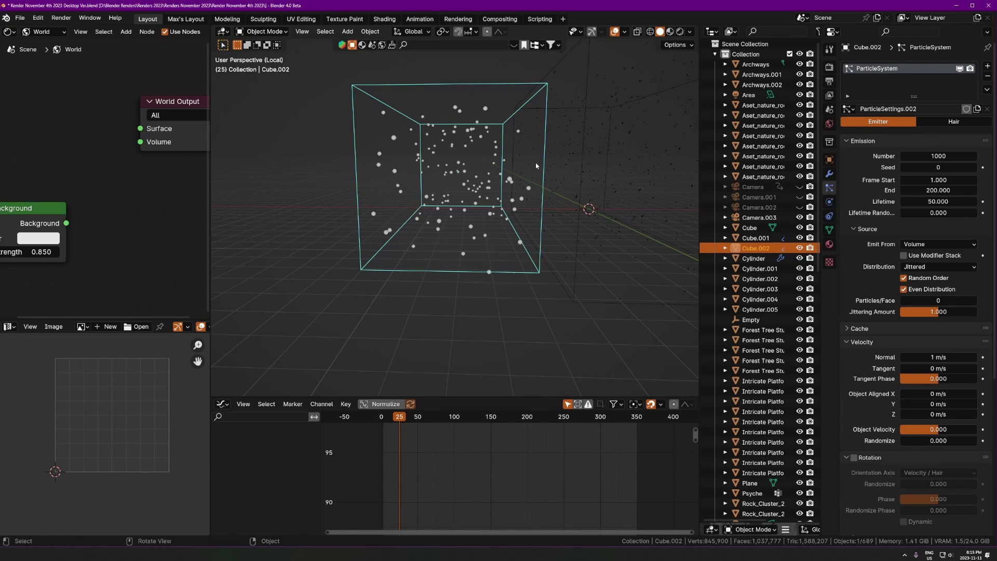
{"action": "scroll", "coordinate": [903, 254], "scroll_direction": "down", "scroll_amount": 10}
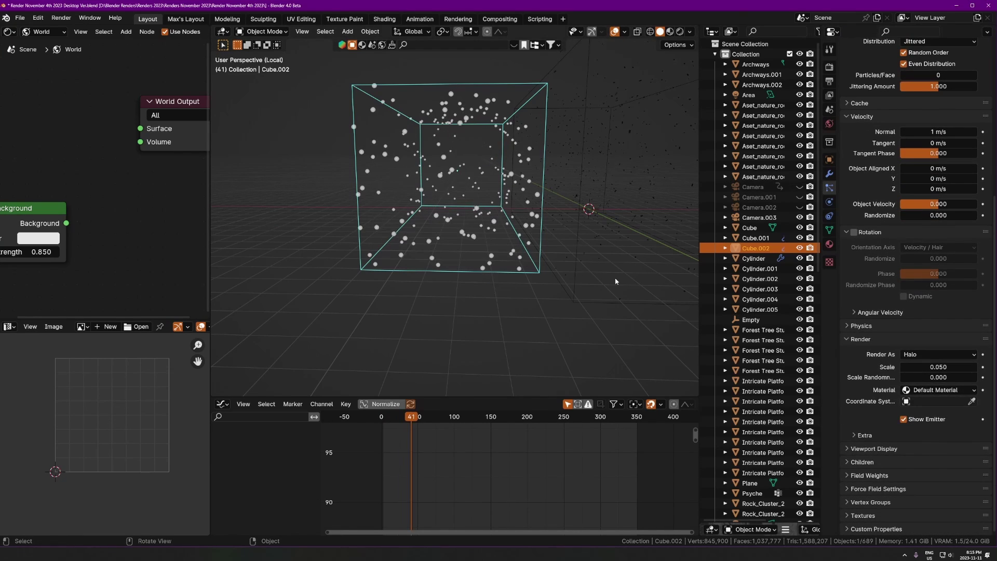
{"action": "left_click", "coordinate": [872, 476]}
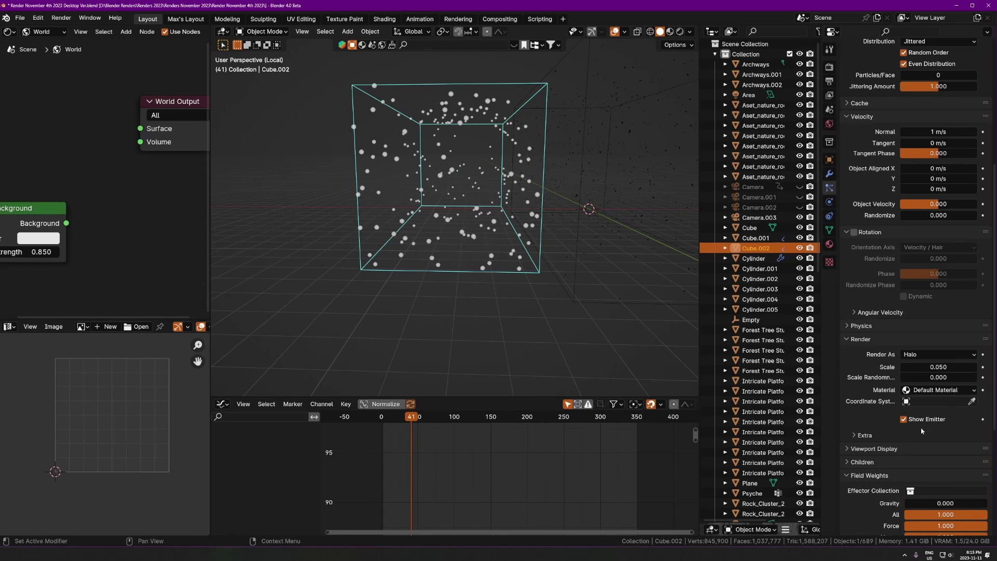
{"action": "scroll", "coordinate": [877, 353], "scroll_direction": "up", "scroll_amount": 10}
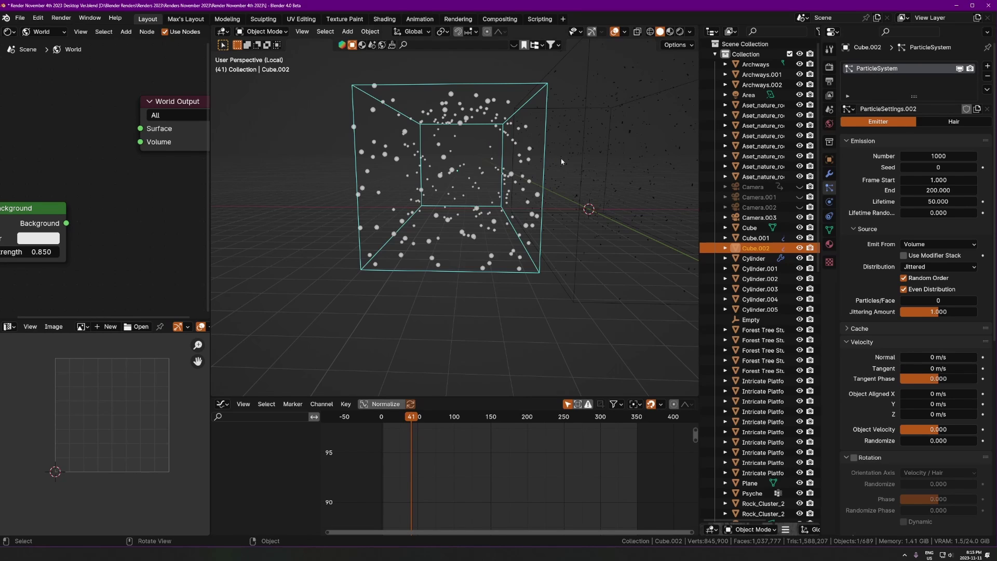
- Set particle Lifetime to 400 and emission Frame Start and End both to -1
{"action": "key", "text": "space"}
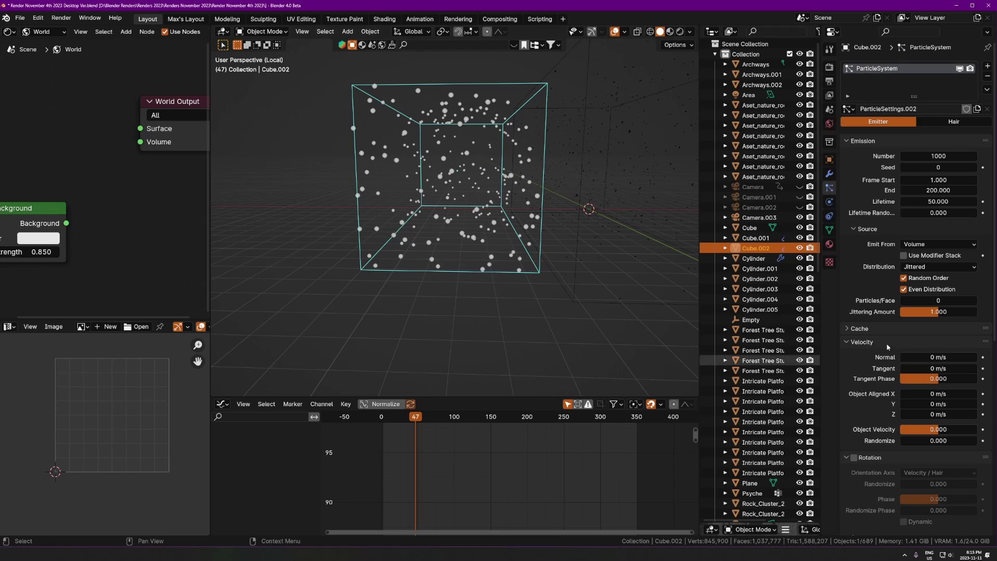
{"action": "left_click", "coordinate": [931, 201]}
{"action": "type", "text": "400"}
{"action": "key", "text": "Return"}
{"action": "left_click", "coordinate": [932, 181]}
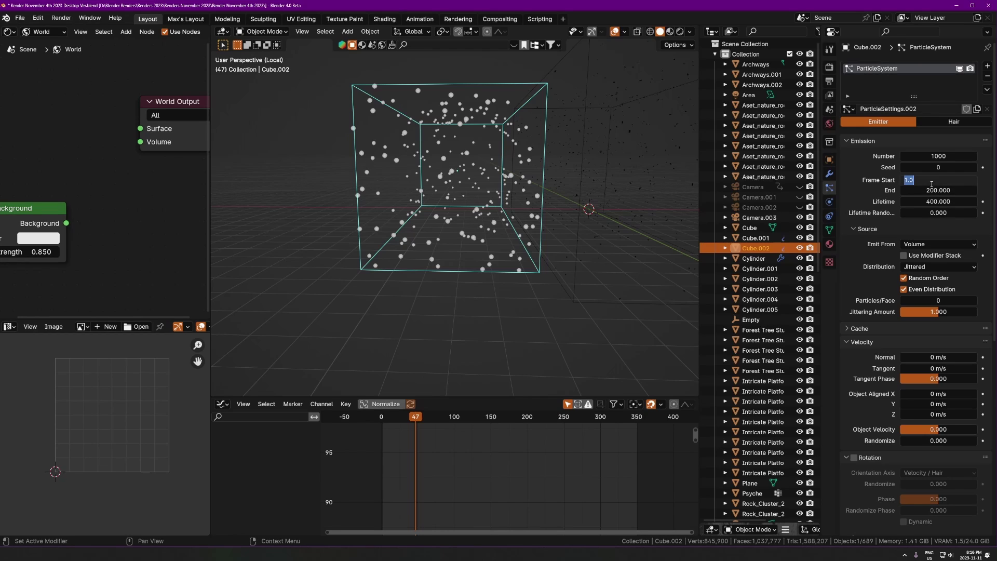
{"action": "type", "text": "-1"}
{"action": "key", "text": "Return"}
{"action": "left_click", "coordinate": [934, 190]}
{"action": "type", "text": "-1"}
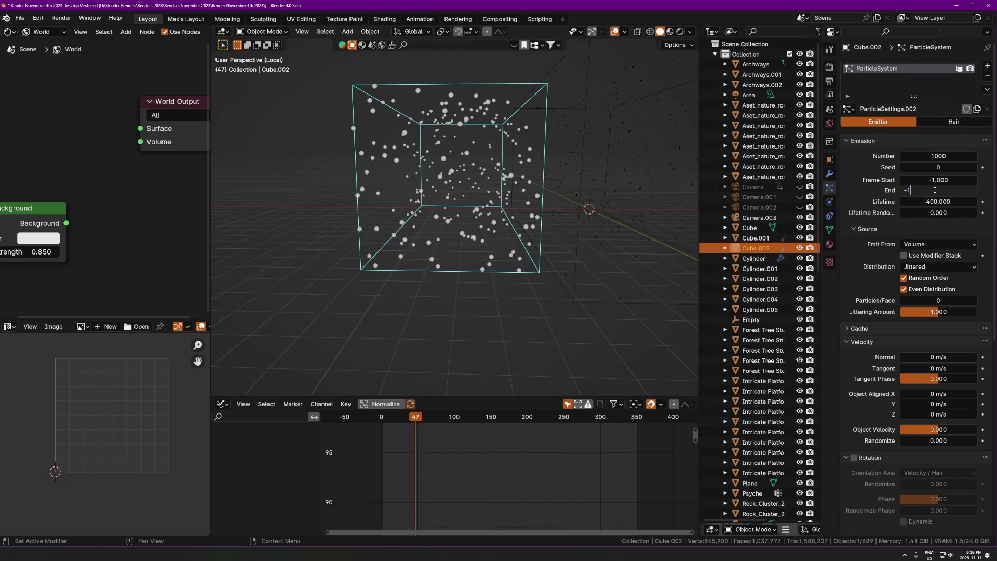
{"action": "key", "text": "Return"}
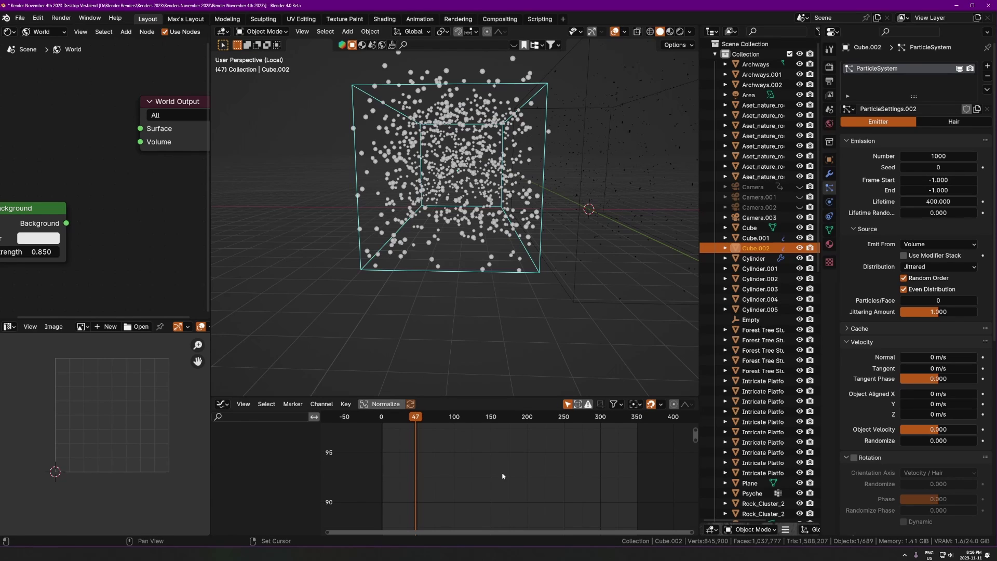
- Rewind and step the animation forward to preview dust filling the box
{"action": "key", "text": "shift+Left"}
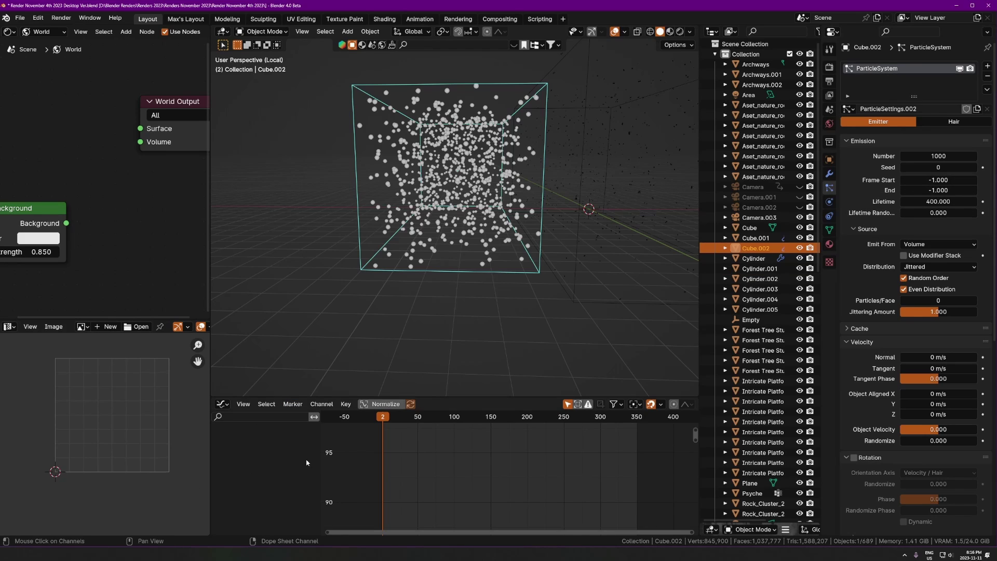
{"action": "left_click", "coordinate": [383, 421]}
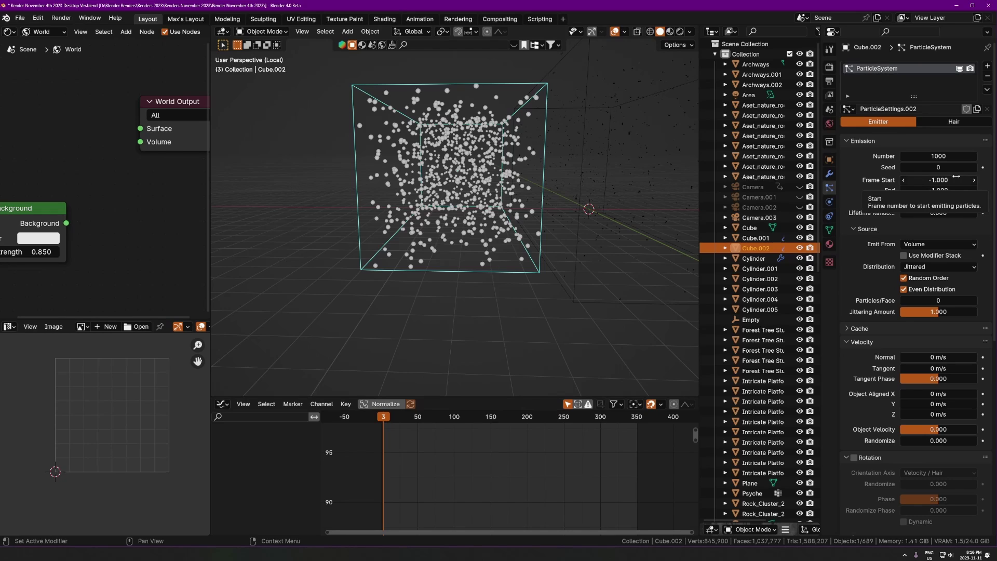
{"action": "key", "text": "space"}
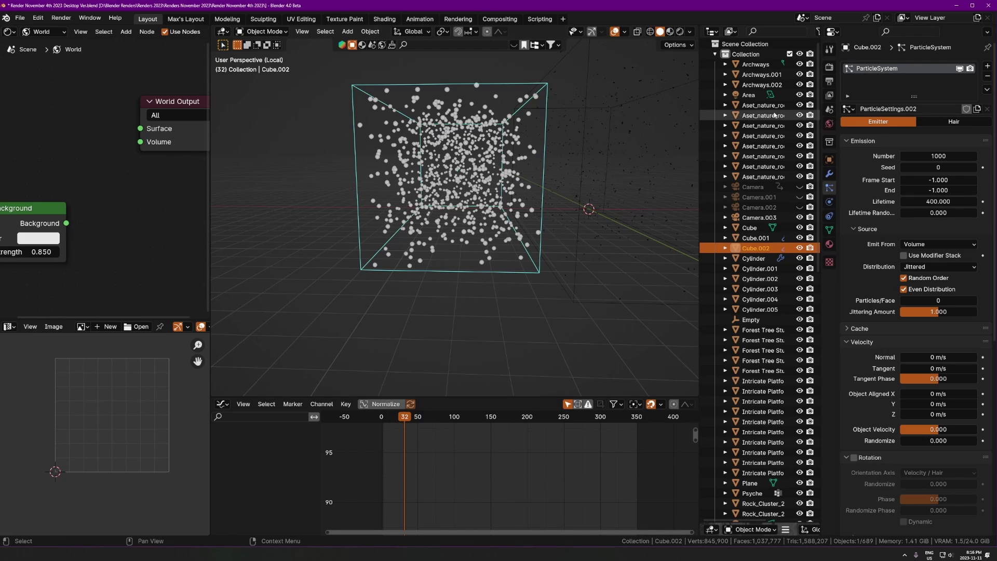
{"action": "middle_click_drag", "start_coordinate": [541, 270], "coordinate": [471, 221]}
{"action": "scroll", "coordinate": [425, 169], "scroll_direction": "up", "scroll_amount": 3}
- Add a Turbulence force field and shift it -18.084 m along X
{"action": "key", "text": "shift+a"}
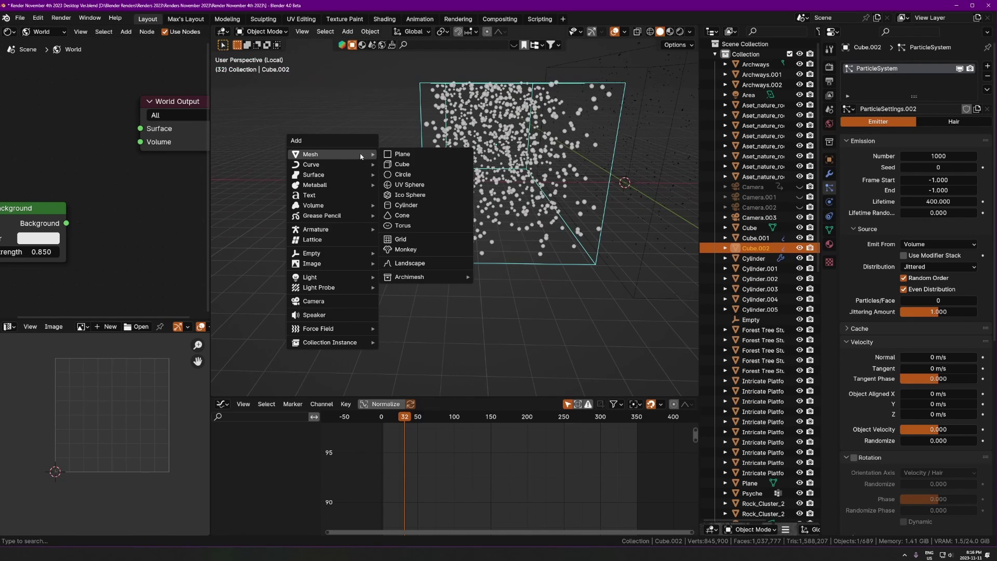
{"action": "mouse_move", "coordinate": [334, 328]}
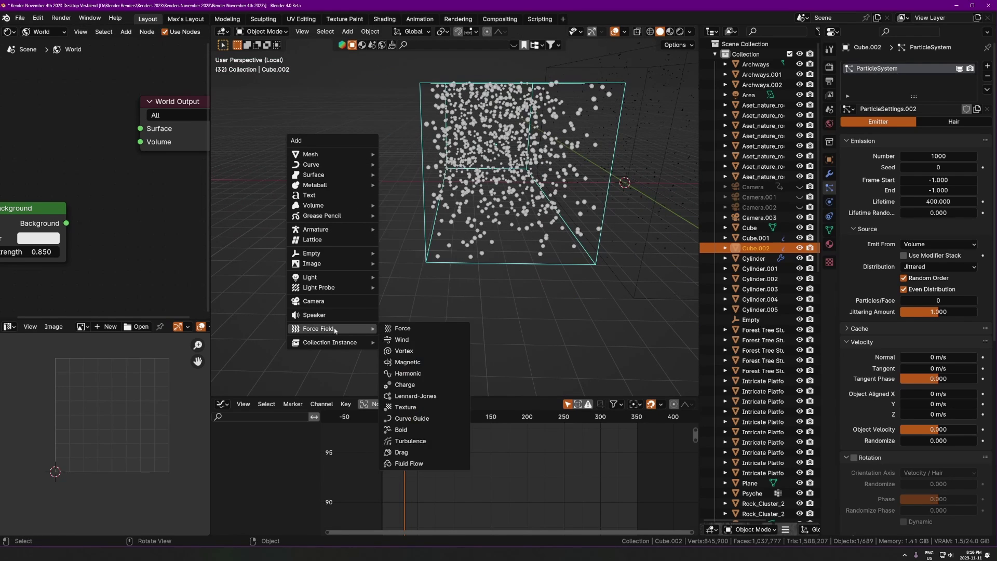
{"action": "left_click", "coordinate": [409, 441]}
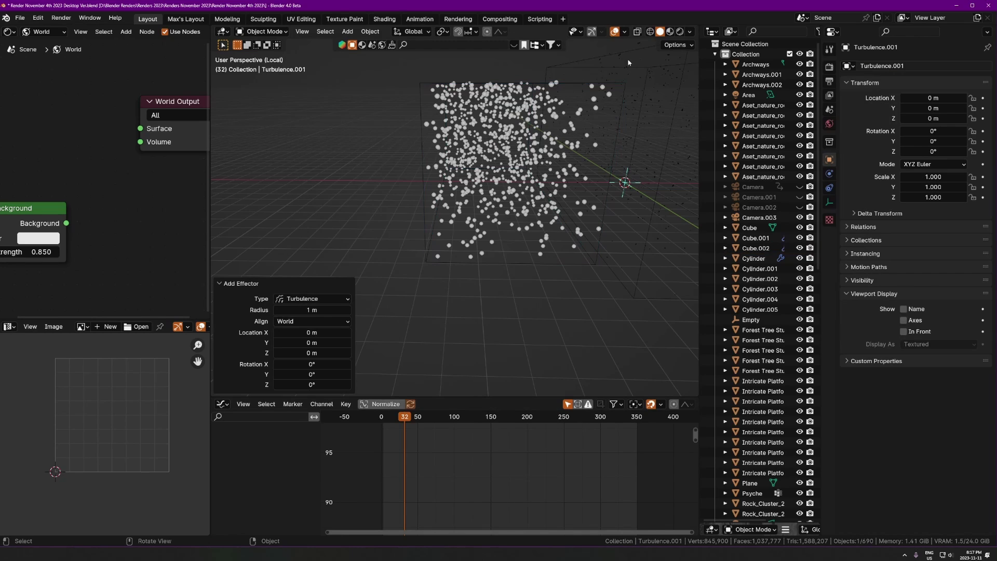
{"action": "key", "text": "g"}
{"action": "key", "text": "x"}
{"action": "key", "text": "Return"}
- Set the turbulence field's Flow to 1 in its physics settings
{"action": "left_click", "coordinate": [829, 174]}
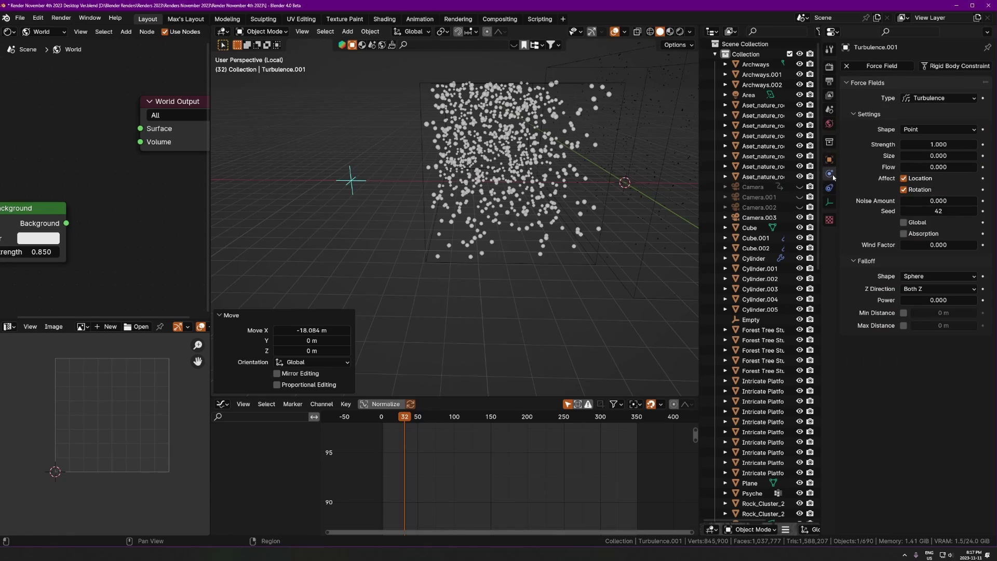
{"action": "left_click", "coordinate": [937, 167]}
{"action": "type", "text": "1"}
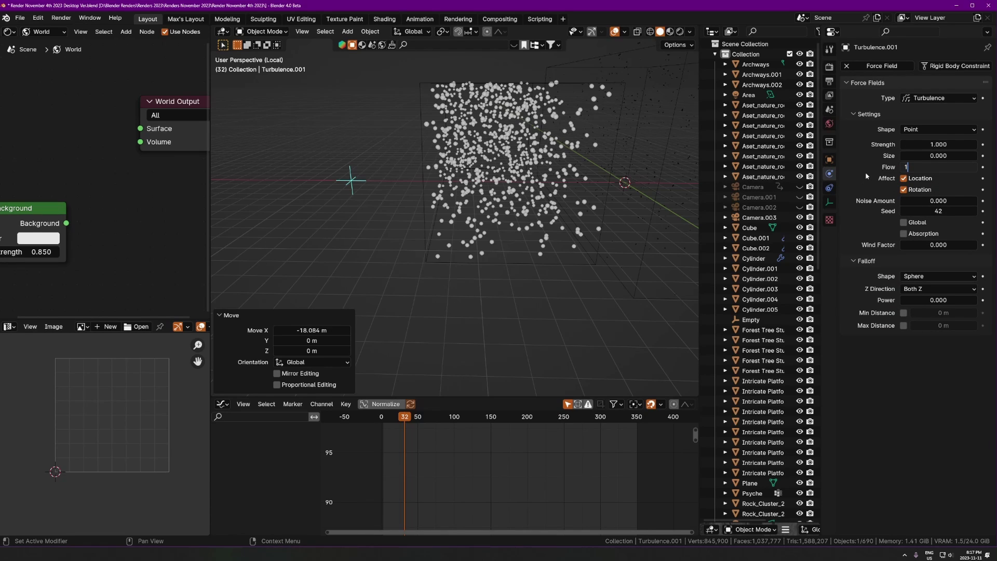
{"action": "key", "text": "Return"}
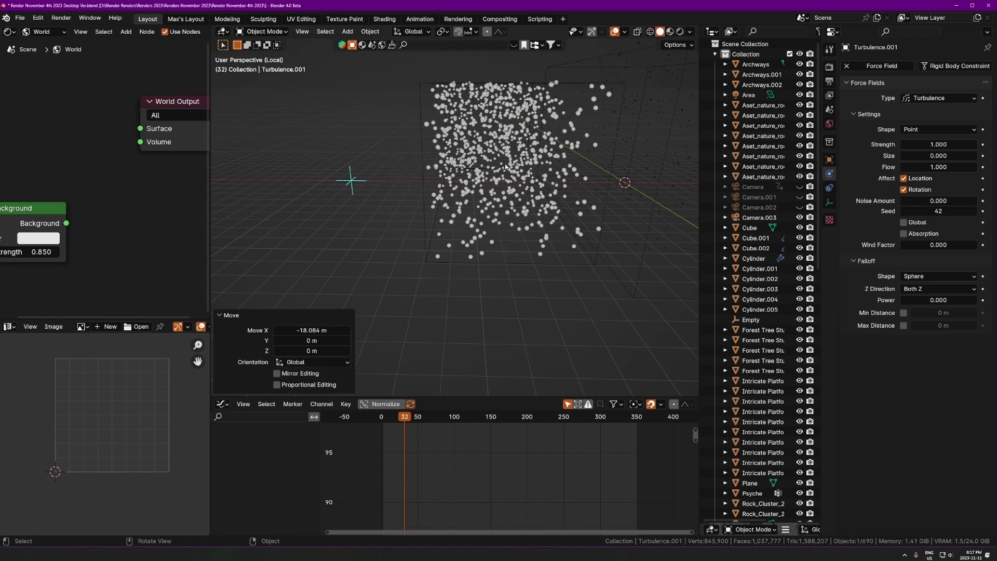
- Select Cube.002 and play the animation to preview its dust particles
{"action": "left_click", "coordinate": [494, 203]}
{"action": "scroll", "coordinate": [491, 242], "scroll_direction": "up", "scroll_amount": 3}
{"action": "key", "text": "space"}
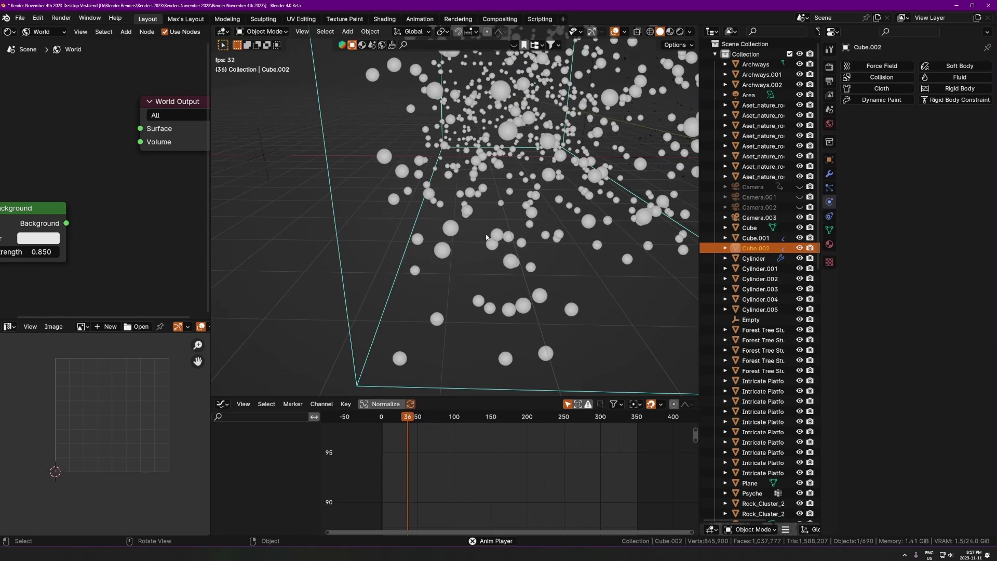
{"action": "scroll", "coordinate": [475, 207], "scroll_direction": "down", "scroll_amount": 4}
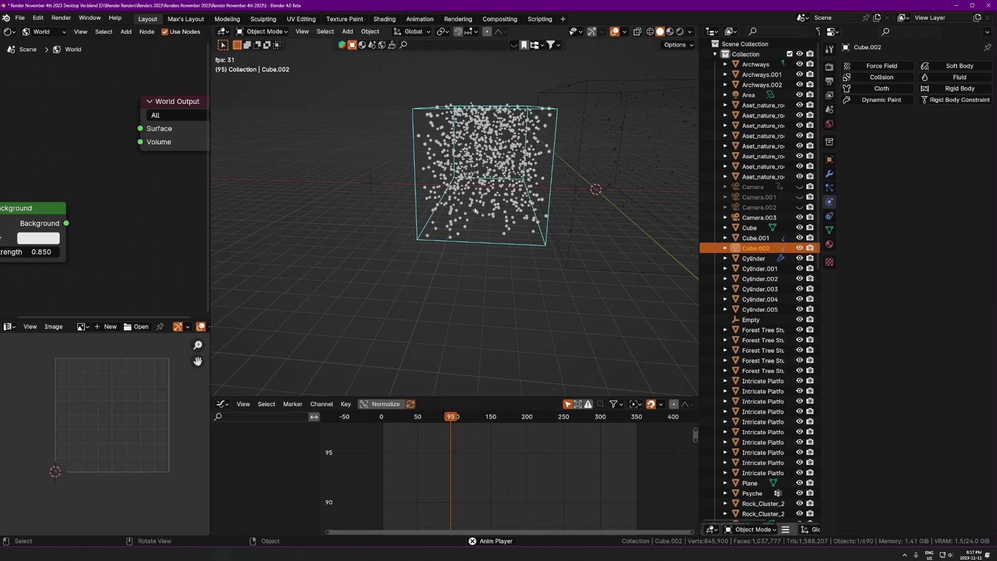
{"action": "scroll", "coordinate": [475, 207], "scroll_direction": "up", "scroll_amount": 4}
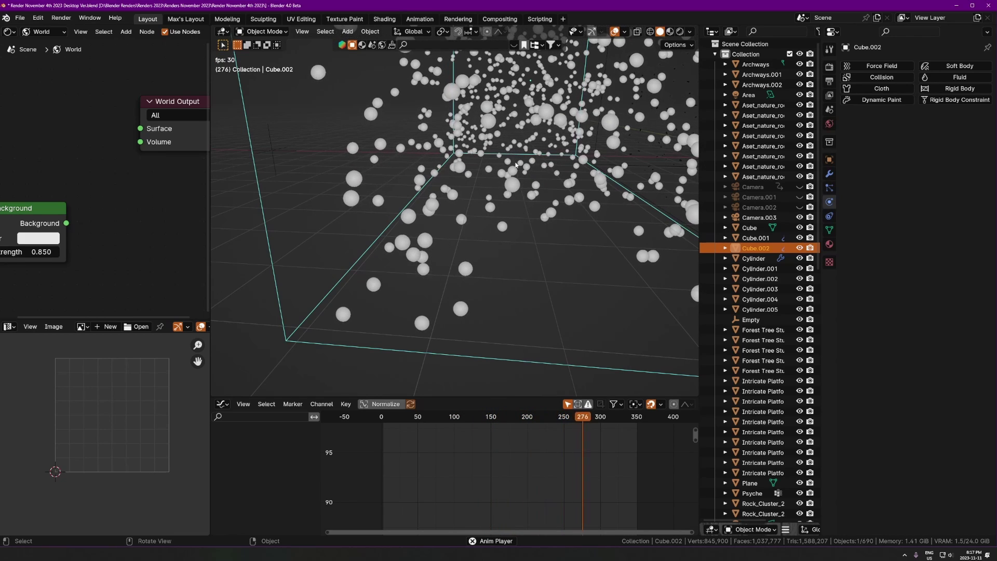
{"action": "key", "text": "space"}
- Enable rotation on Cube.002's particles with Randomize raised to 0.670
{"action": "left_click", "coordinate": [829, 187]}
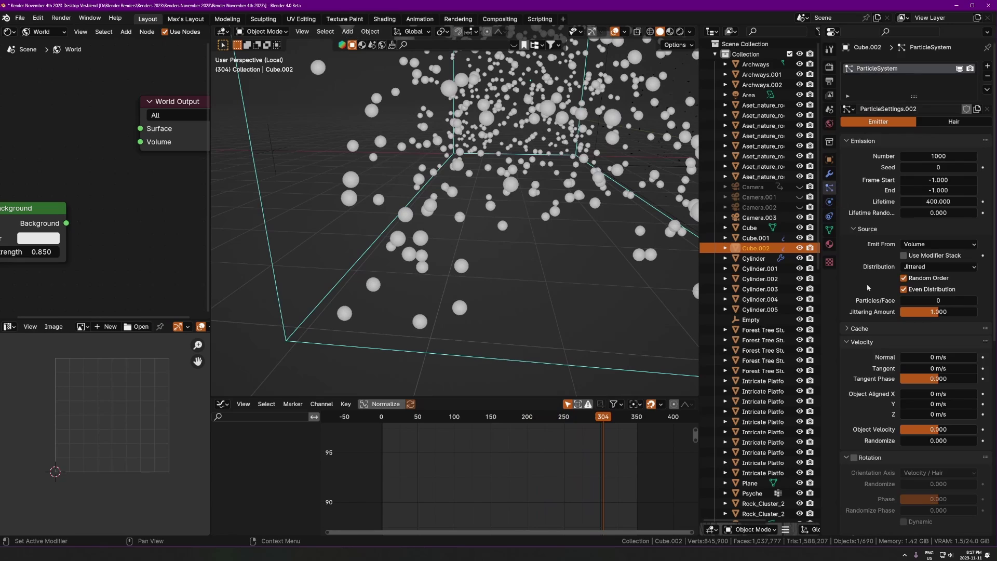
{"action": "scroll", "coordinate": [870, 384], "scroll_direction": "down", "scroll_amount": 2}
{"action": "left_click", "coordinate": [862, 299]}
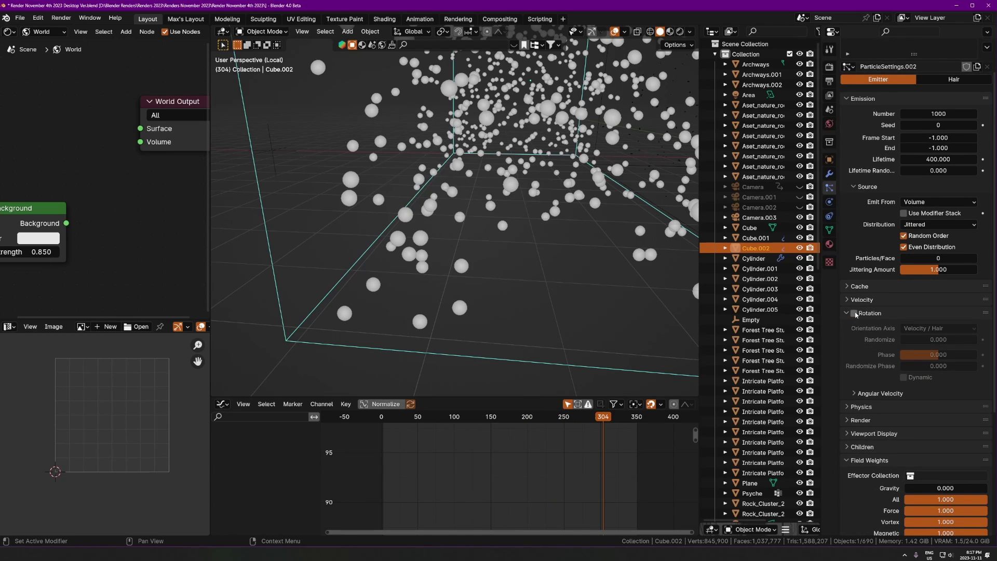
{"action": "left_click", "coordinate": [854, 313]}
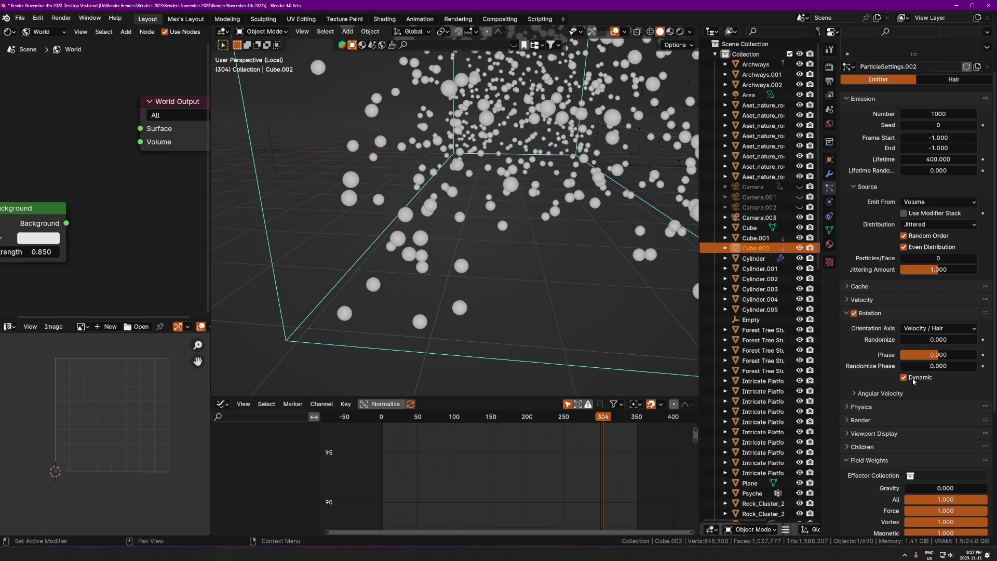
{"action": "left_click_drag", "start_coordinate": [929, 340], "coordinate": [976, 366]}
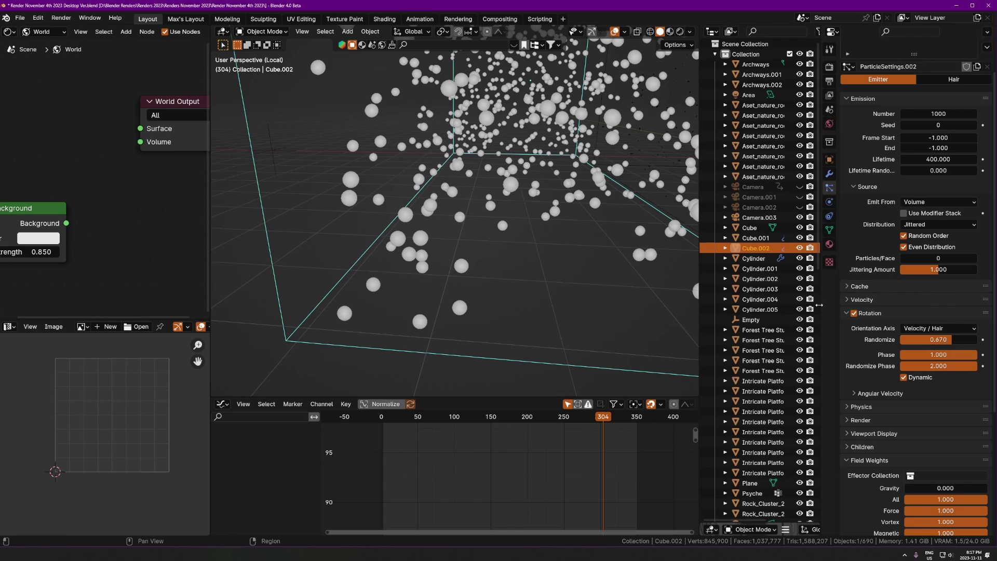
{"action": "left_click", "coordinate": [882, 313]}
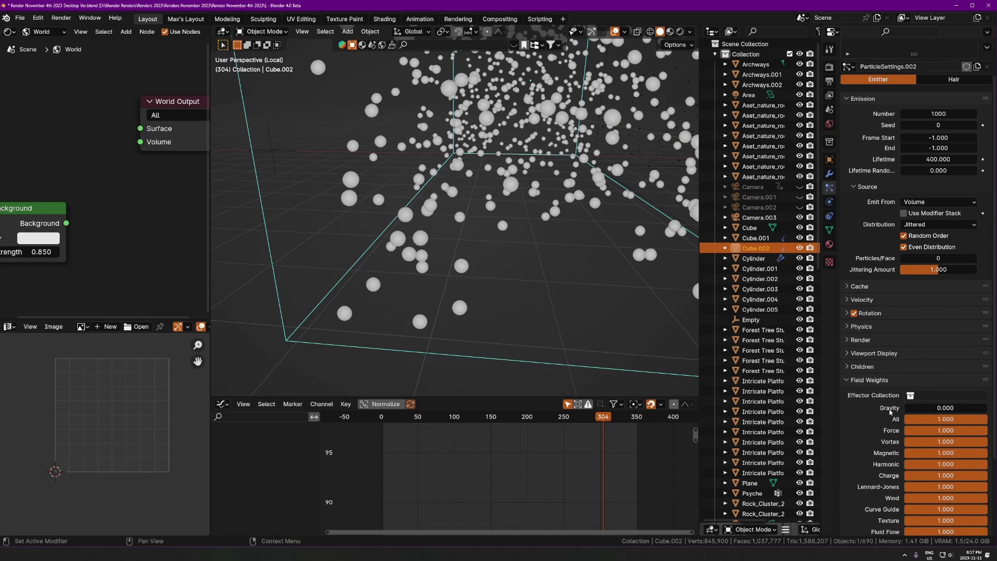
- Check the particle Render settings and keep Render As set to Halo
{"action": "left_click", "coordinate": [872, 379]}
{"action": "left_click", "coordinate": [874, 383]}
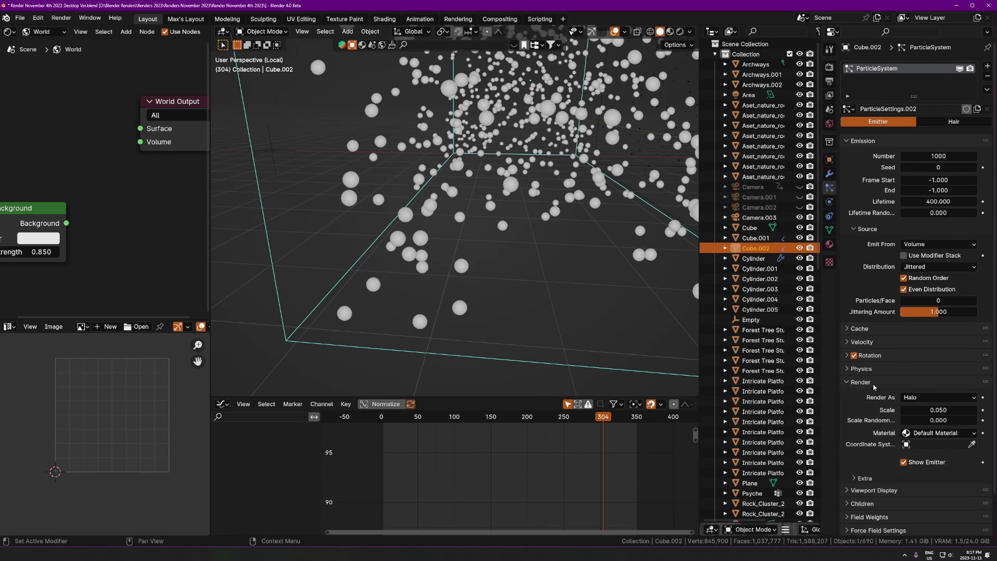
{"action": "left_click", "coordinate": [919, 399]}
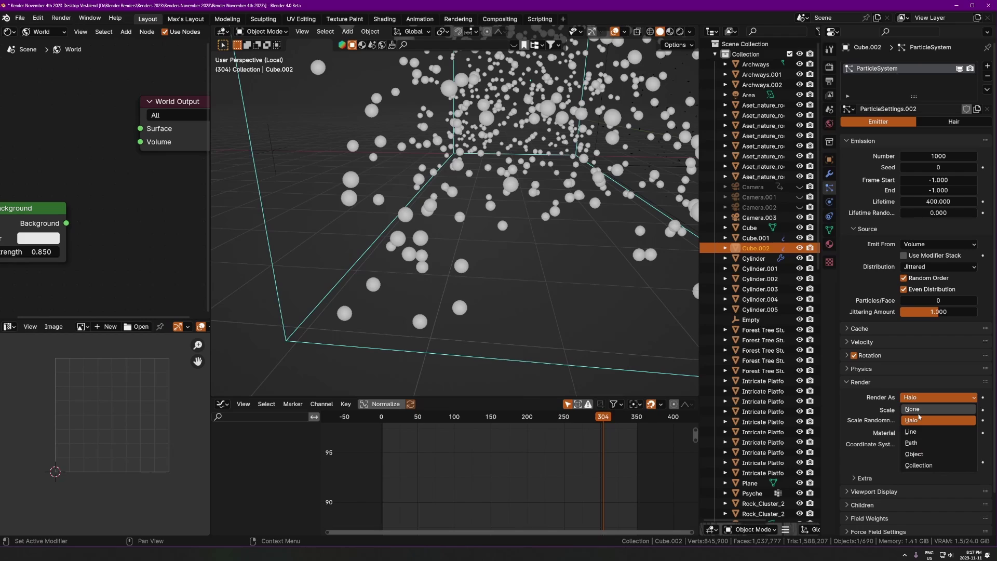
{"action": "left_click", "coordinate": [918, 418]}
{"action": "left_click", "coordinate": [929, 397]}
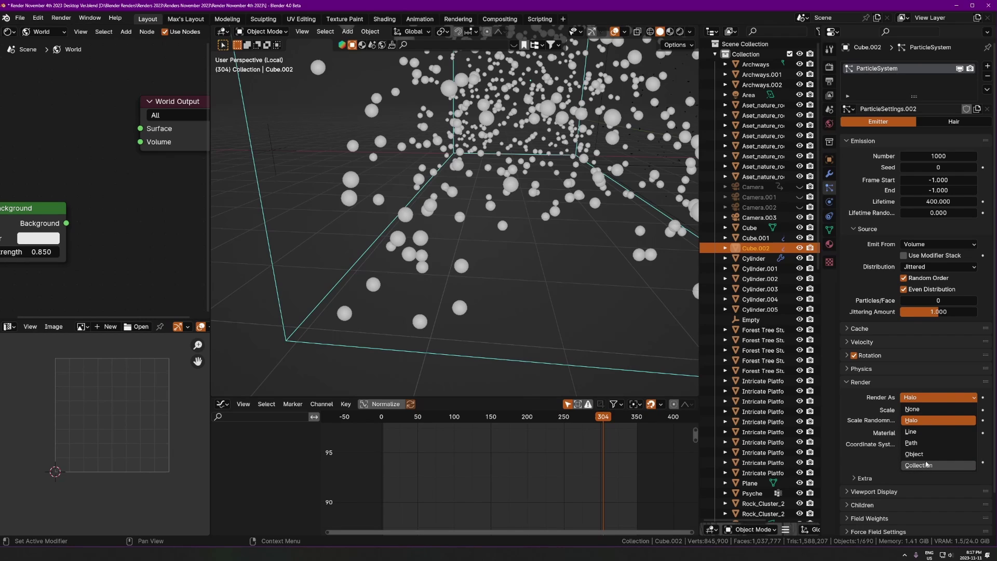
{"action": "key", "text": "Escape"}
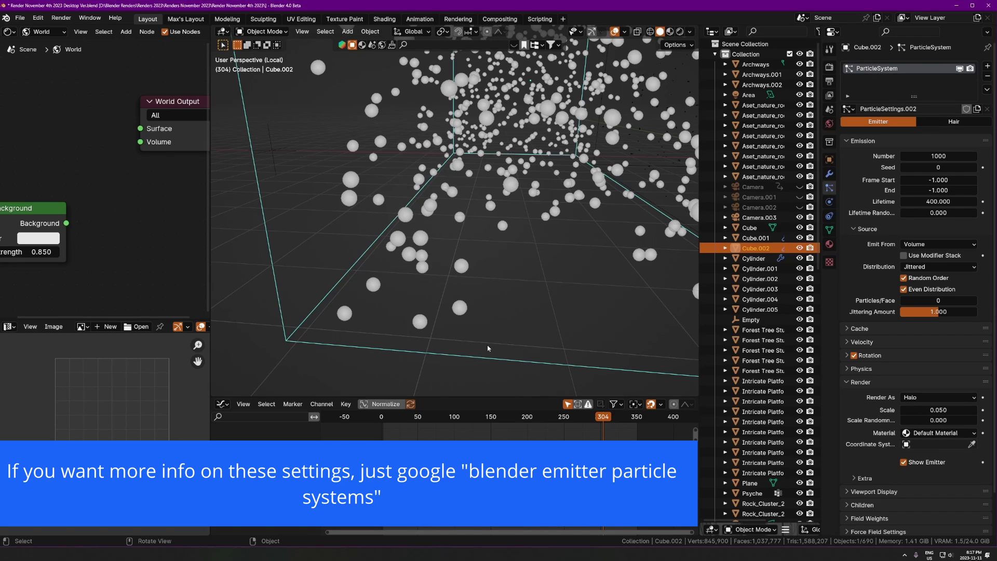
{"action": "scroll", "coordinate": [345, 205], "scroll_direction": "down", "scroll_amount": 10}
{"action": "key", "text": "shift+a"}
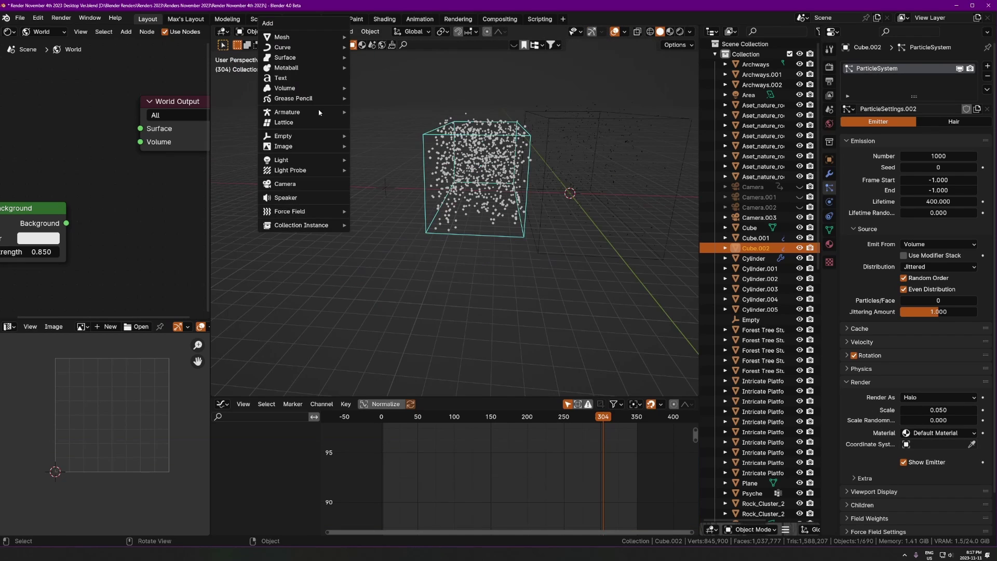
{"action": "left_click", "coordinate": [374, 36]}
{"action": "key", "text": "g"}
{"action": "left_click", "coordinate": [384, 178]}
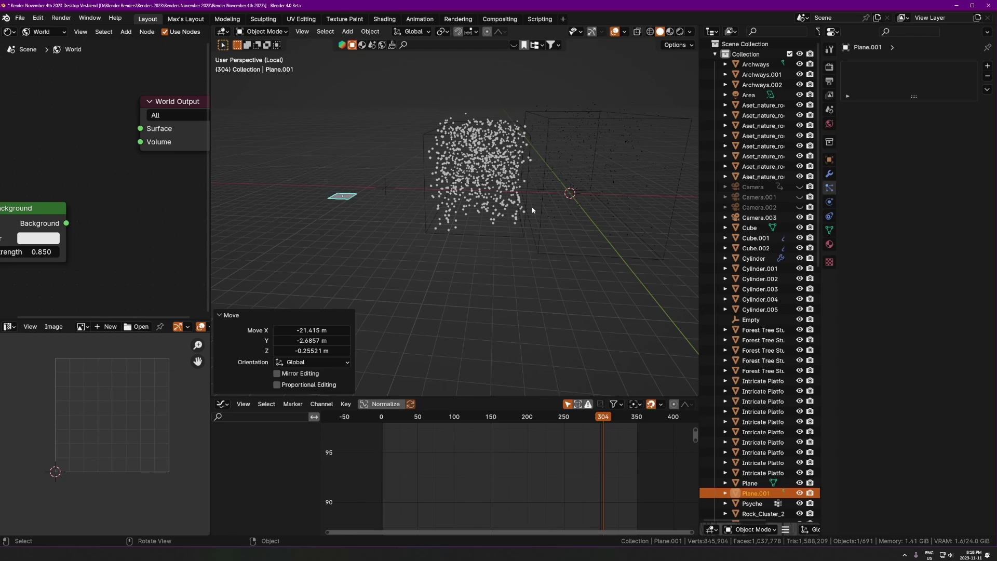
{"action": "key", "text": "Delete"}
{"action": "key", "text": "shift+a"}
{"action": "mouse_move", "coordinate": [364, 178]}
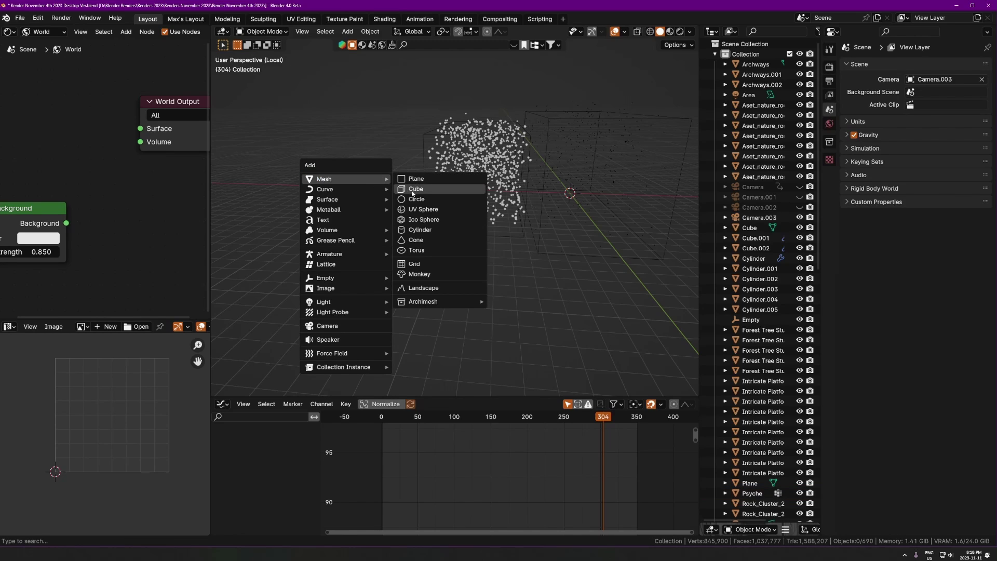
{"action": "left_click", "coordinate": [421, 220]}
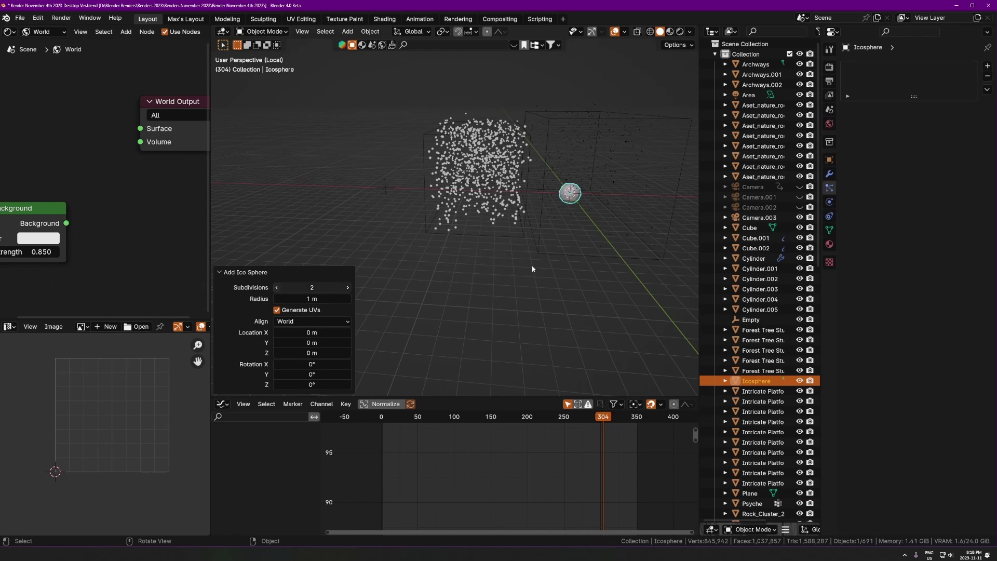
{"action": "middle_click_drag", "start_coordinate": [584, 198], "coordinate": [509, 213]}
{"action": "key", "text": "s"}
{"action": "left_click", "coordinate": [447, 223]}
{"action": "scroll", "coordinate": [436, 228], "scroll_direction": "down", "scroll_amount": 3}
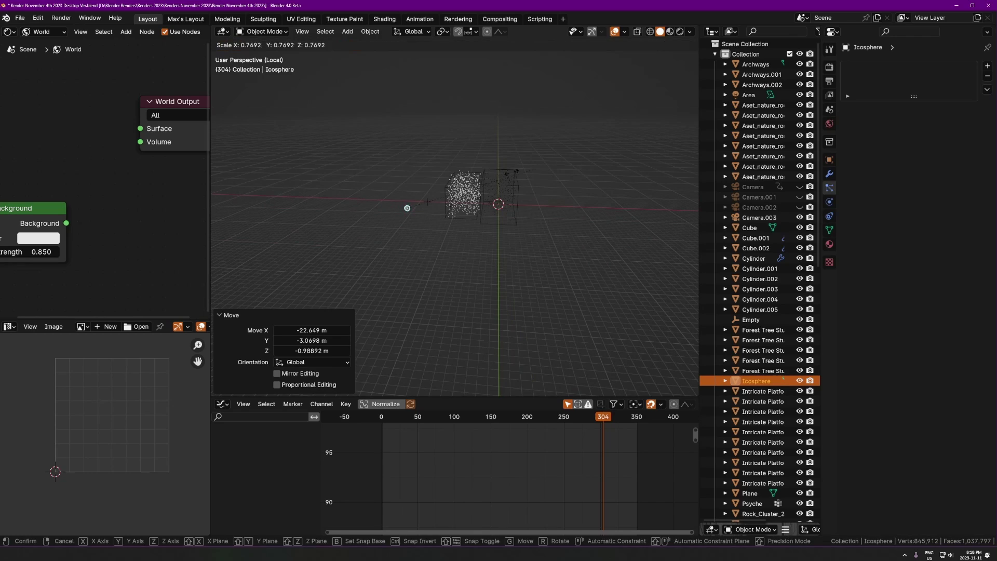
{"action": "scroll", "coordinate": [437, 229], "scroll_direction": "up", "scroll_amount": 5}
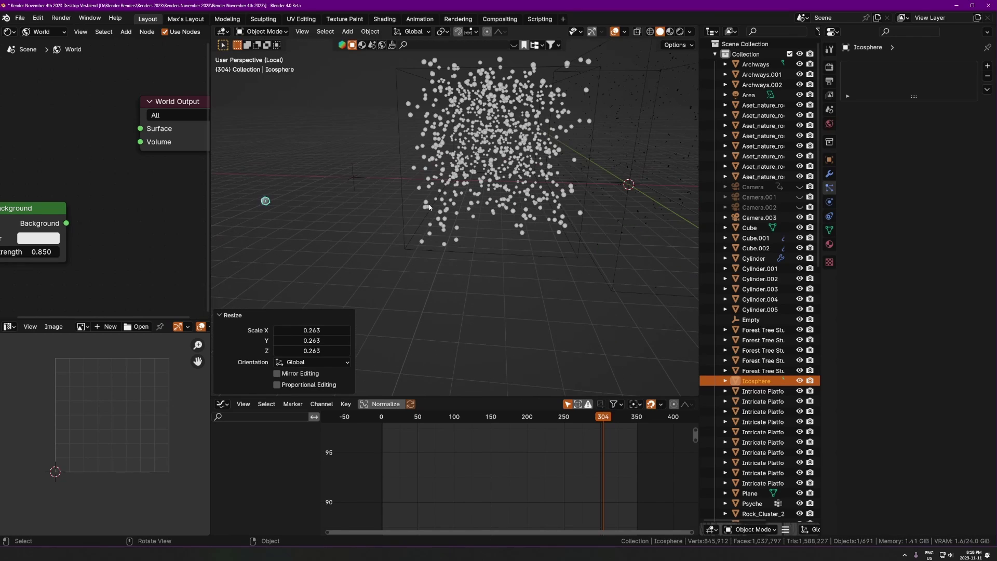
{"action": "key", "text": "x"}
{"action": "left_click", "coordinate": [332, 217]}
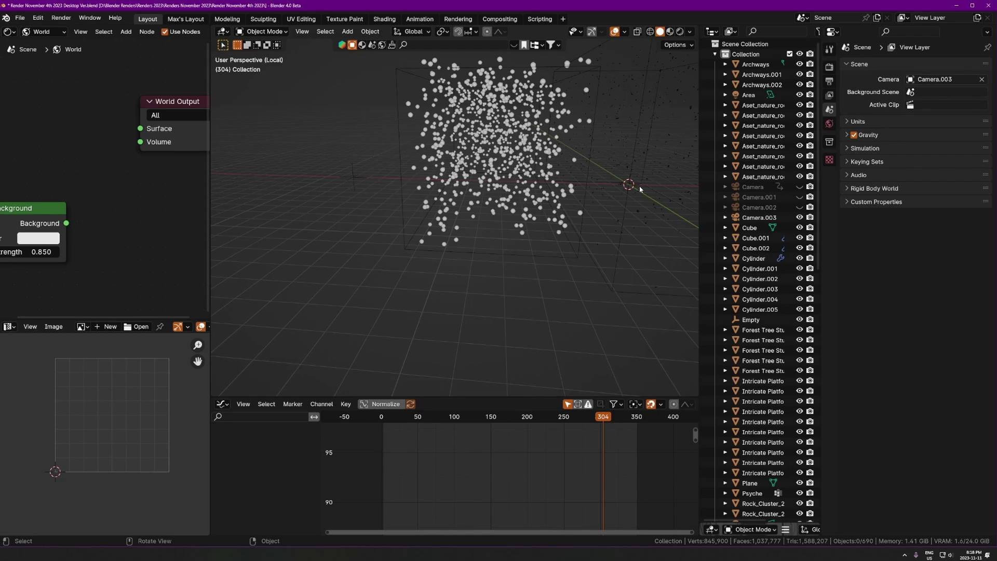
{"action": "scroll", "coordinate": [494, 192], "scroll_direction": "down", "scroll_amount": 3}
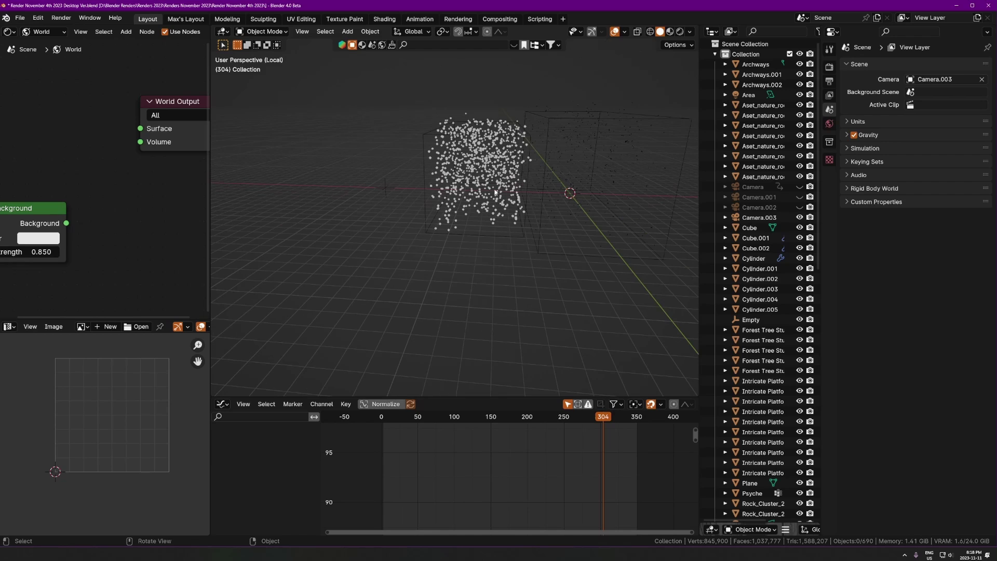
{"action": "left_click", "coordinate": [483, 150]}
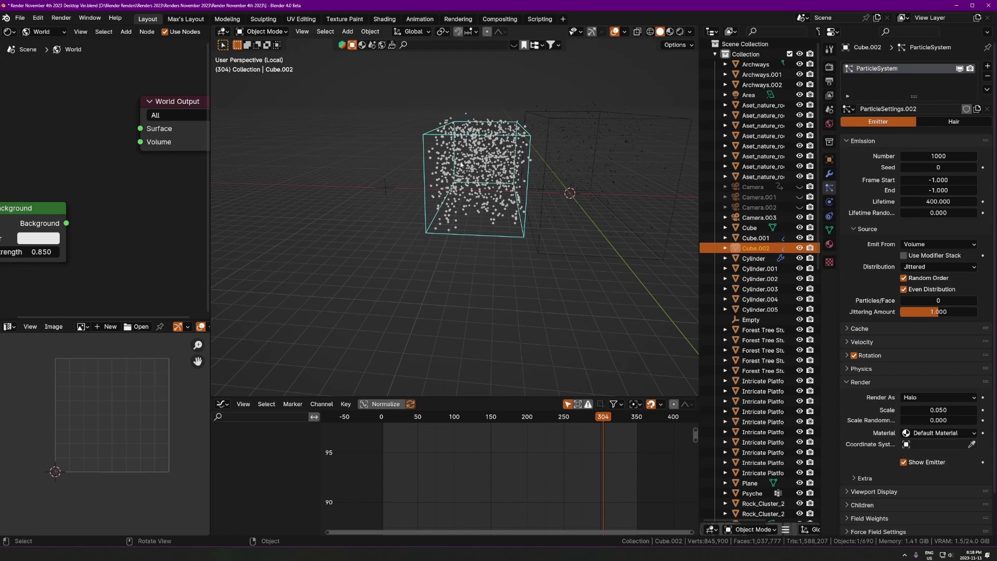
- Preview Cube.002's halo particles in playback, then delete Cube.002
{"action": "scroll", "coordinate": [461, 165], "scroll_direction": "up", "scroll_amount": 4}
{"action": "key", "text": "space"}
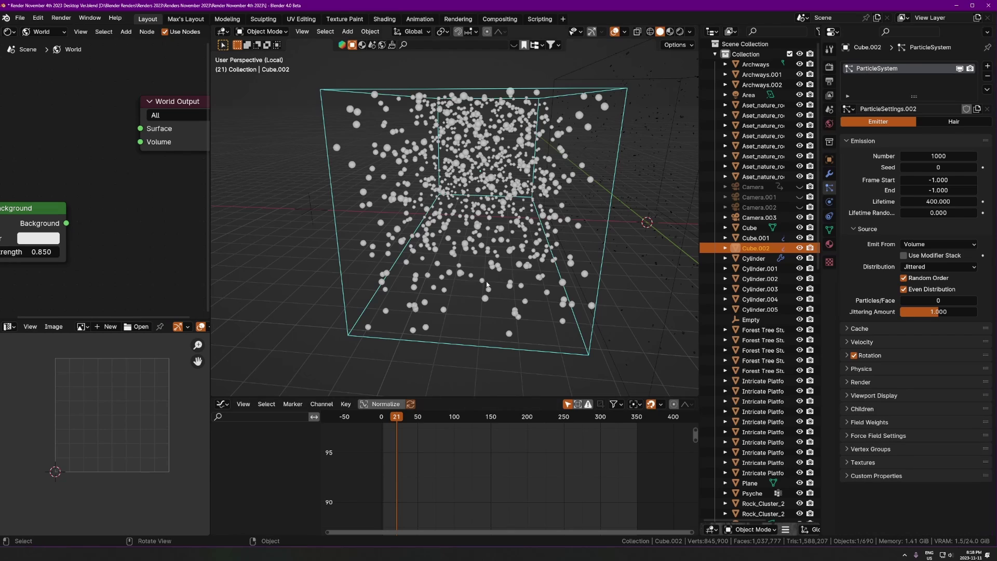
{"action": "scroll", "coordinate": [495, 245], "scroll_direction": "down", "scroll_amount": 3}
{"action": "key", "text": "Delete"}
{"action": "scroll", "coordinate": [502, 259], "scroll_direction": "down", "scroll_amount": 2}
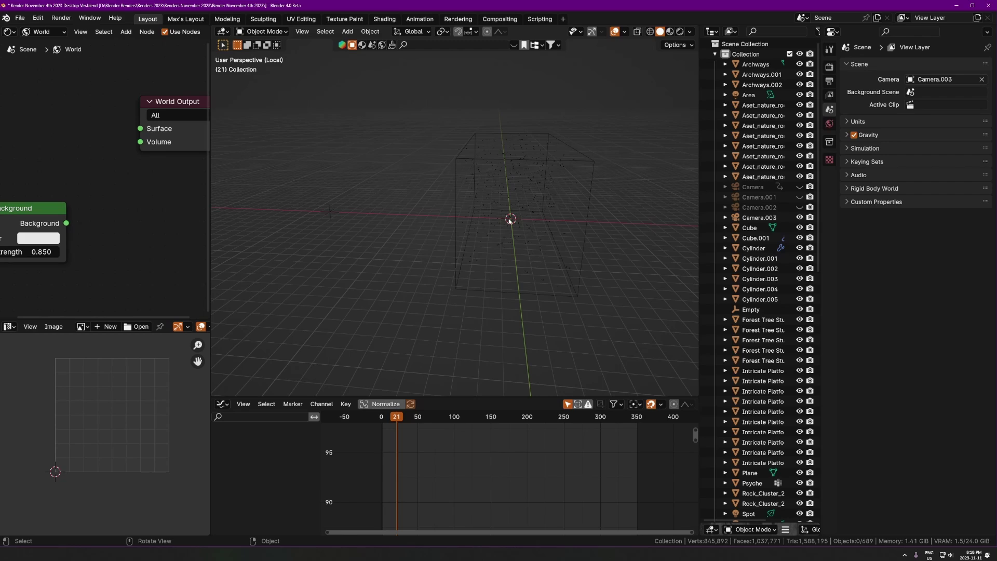
- Select the Cube.001 emitter box and leave local view to show the whole scene
{"action": "middle_click_drag", "start_coordinate": [510, 220], "coordinate": [455, 221]}
{"action": "left_click", "coordinate": [511, 197]}
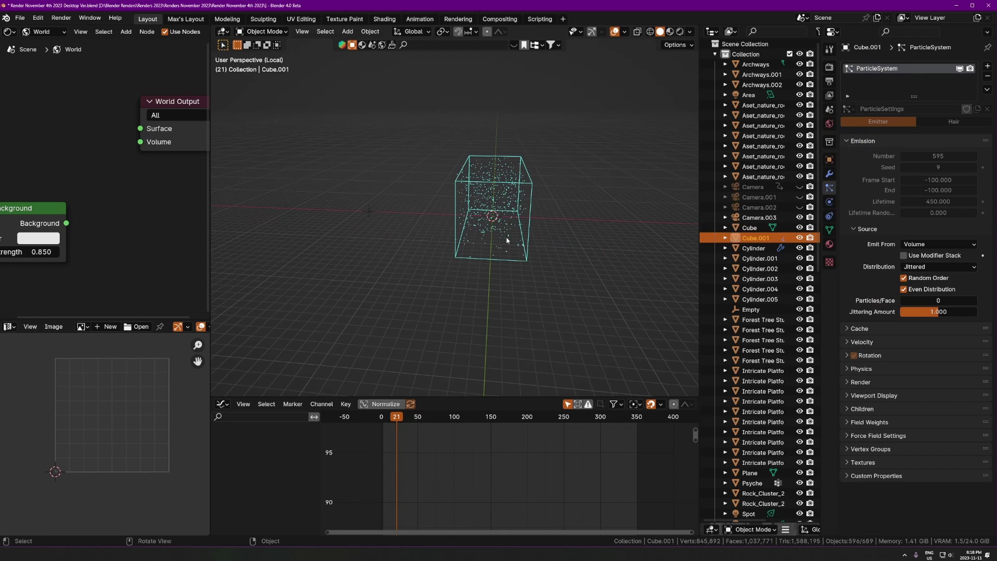
{"action": "scroll", "coordinate": [582, 258], "scroll_direction": "up", "scroll_amount": 5}
{"action": "middle_click_drag", "start_coordinate": [582, 258], "coordinate": [539, 212]}
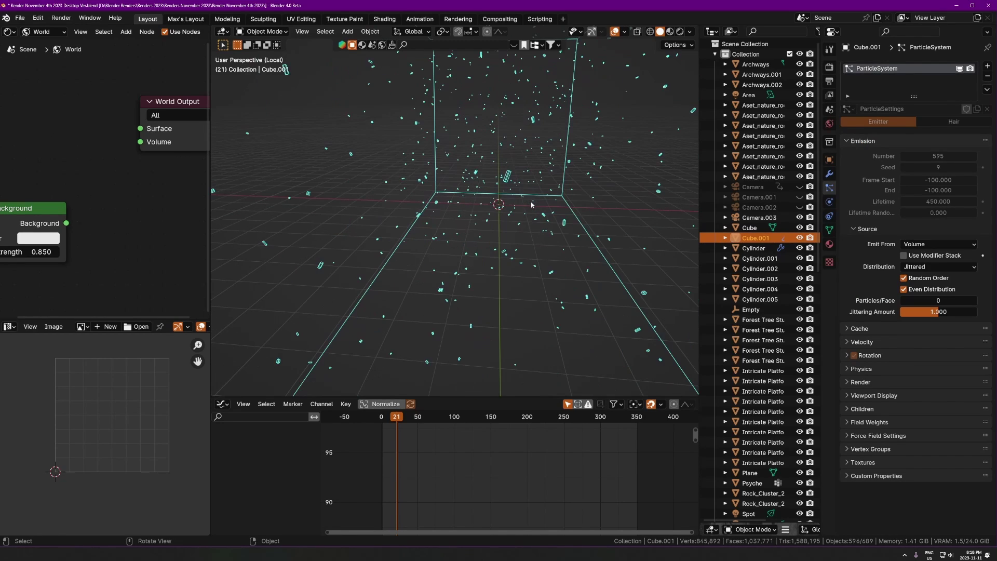
{"action": "key", "text": "KP_Divide"}
- Play the camera fly-in through the camera view, stopping at frame 117, then orbit out
{"action": "key", "text": "KP_0"}
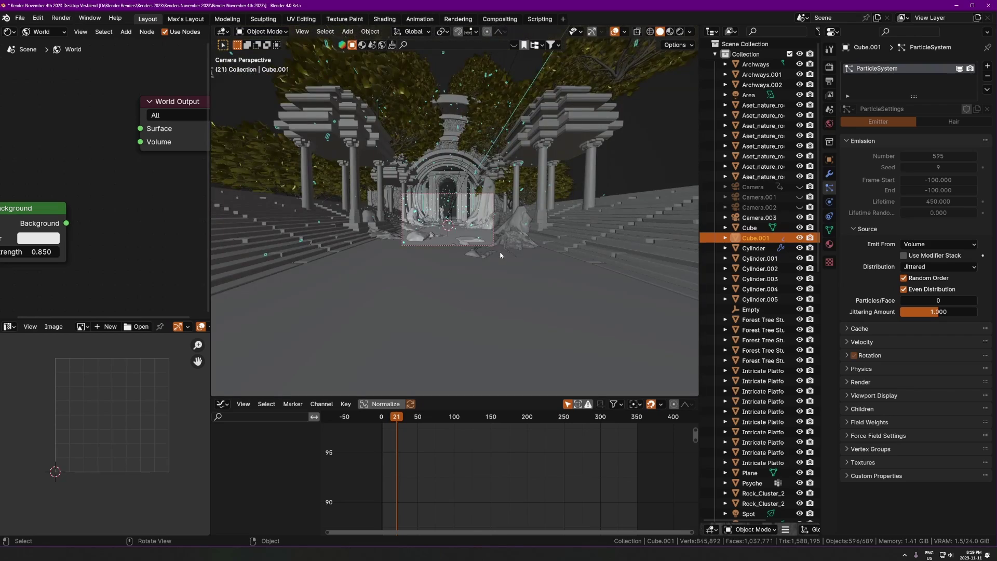
{"action": "key", "text": "space"}
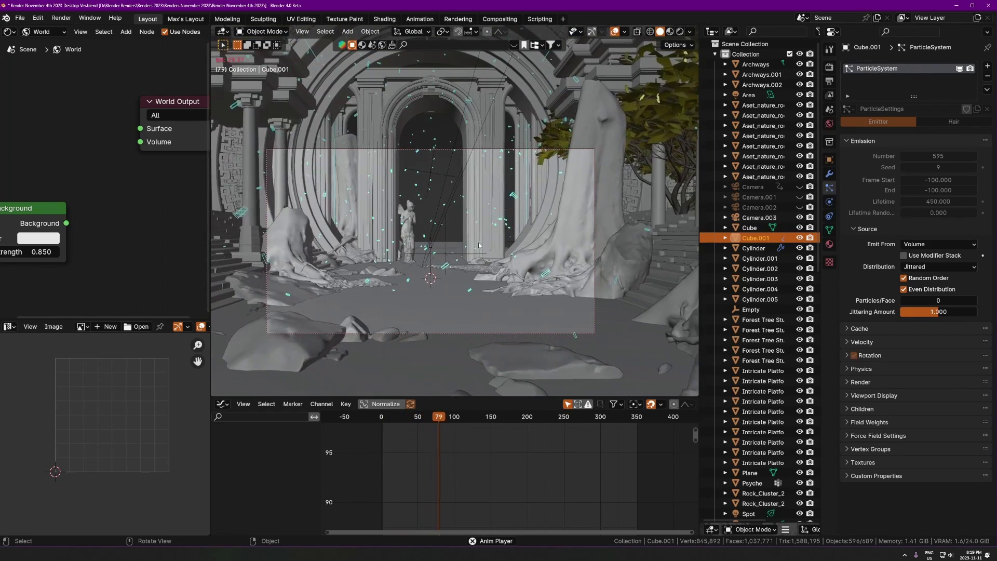
{"action": "key", "text": "space"}
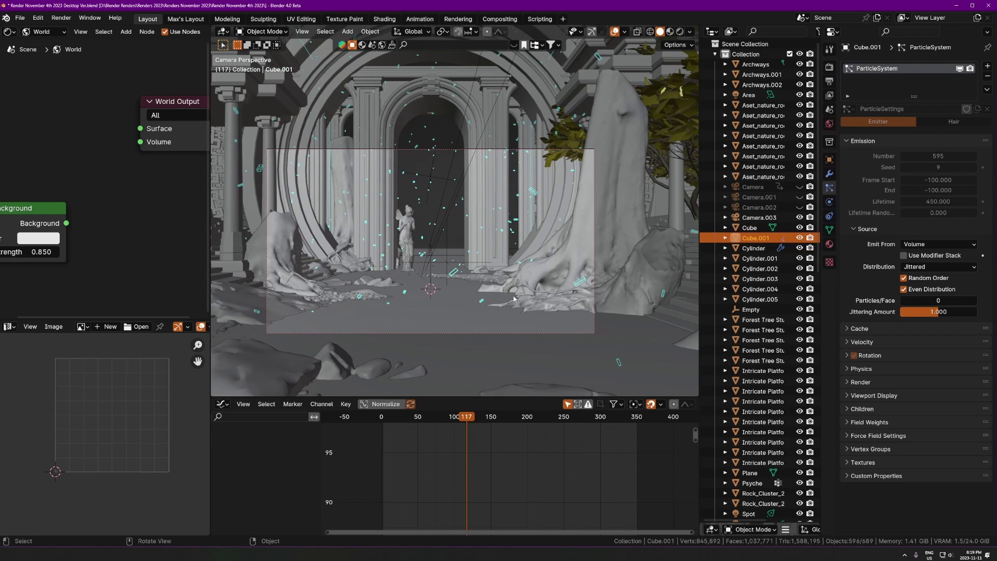
{"action": "scroll", "coordinate": [444, 232], "scroll_direction": "up", "scroll_amount": 1}
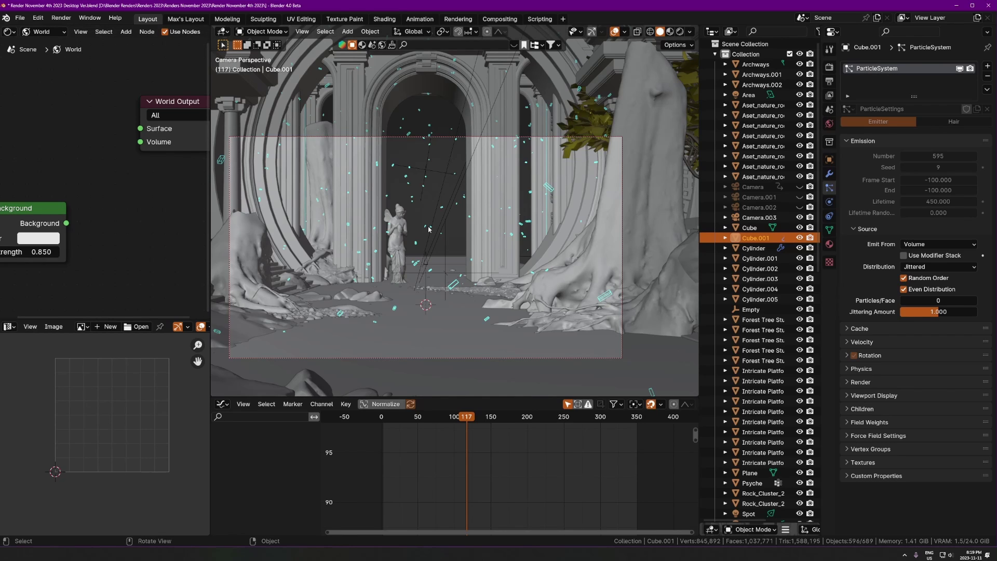
{"action": "key", "text": "KP_0"}
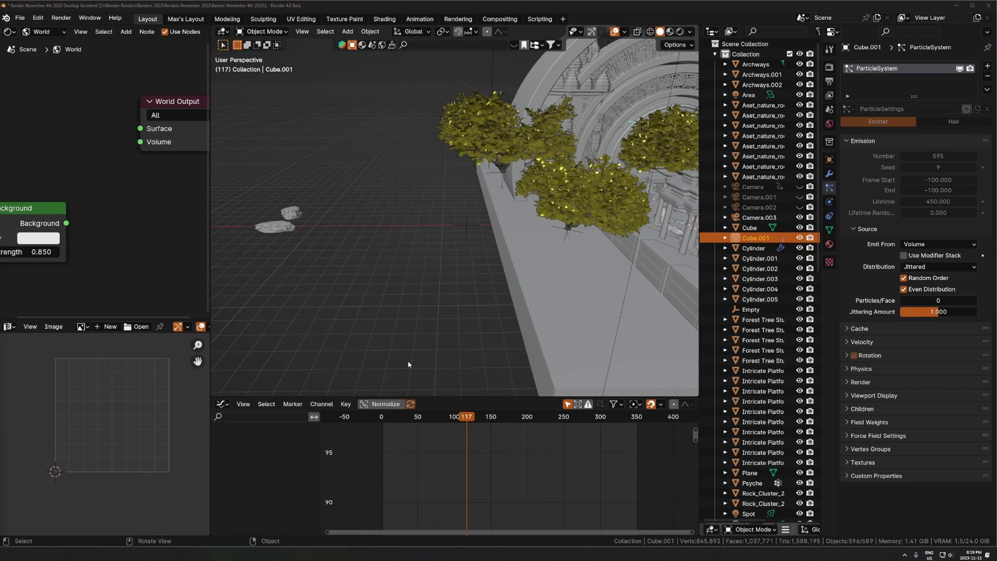
{"action": "middle_click_drag", "start_coordinate": [354, 373], "coordinate": [571, 324]}
{"action": "scroll", "coordinate": [541, 245], "scroll_direction": "up", "scroll_amount": 10}
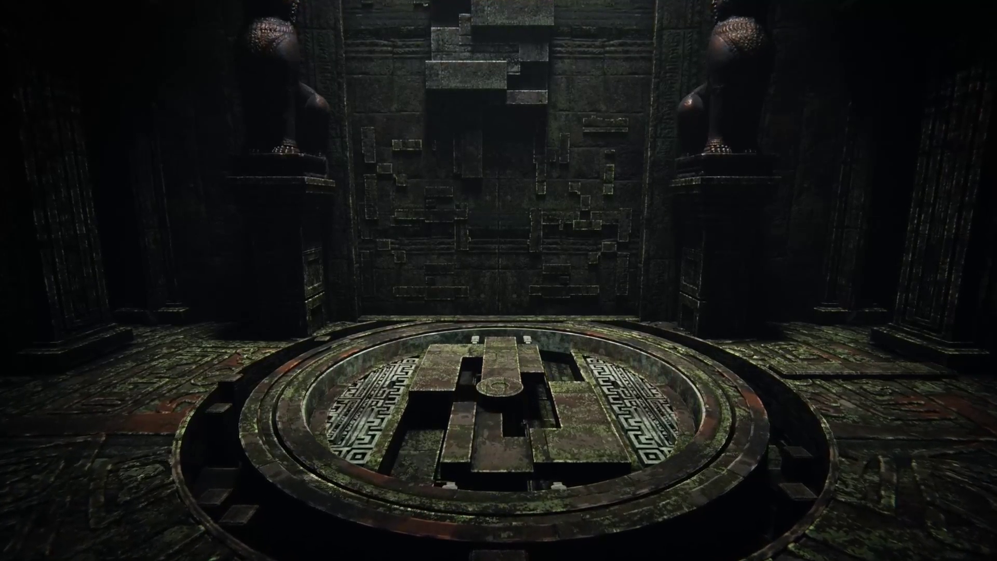
- Move Cube.050's Y Location keyframes 15 frames later and play back the sliding motion
{"action": "key", "text": "g"}
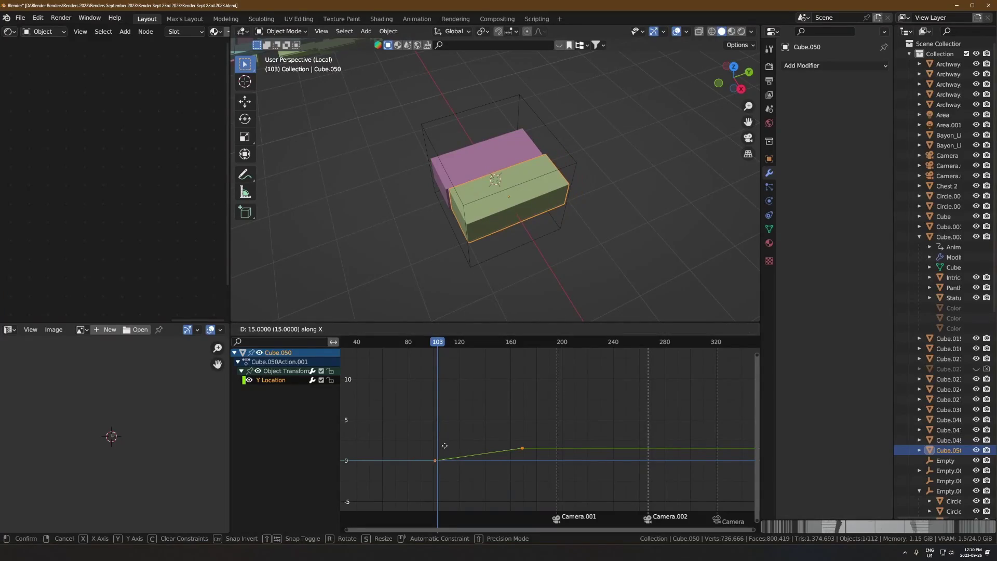
{"action": "left_click", "coordinate": [460, 460]}
{"action": "scroll", "coordinate": [460, 460], "scroll_direction": "up", "scroll_amount": 2}
{"action": "middle_click_drag", "start_coordinate": [460, 460], "coordinate": [606, 456], "text": "ctrl"}
{"action": "key", "text": "space"}
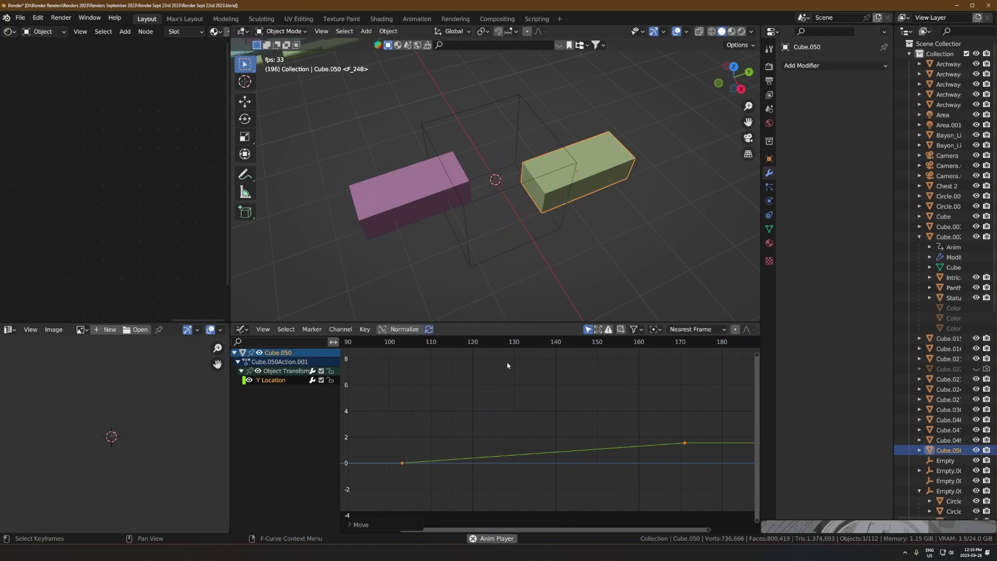
{"action": "key", "text": "space"}
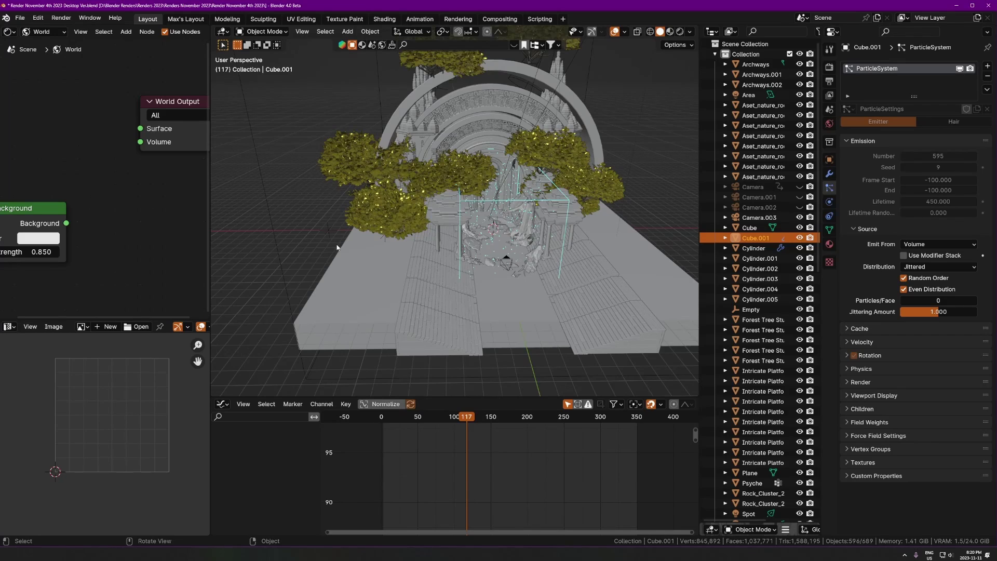
{"action": "scroll", "coordinate": [336, 247], "scroll_direction": "down", "scroll_amount": 3}
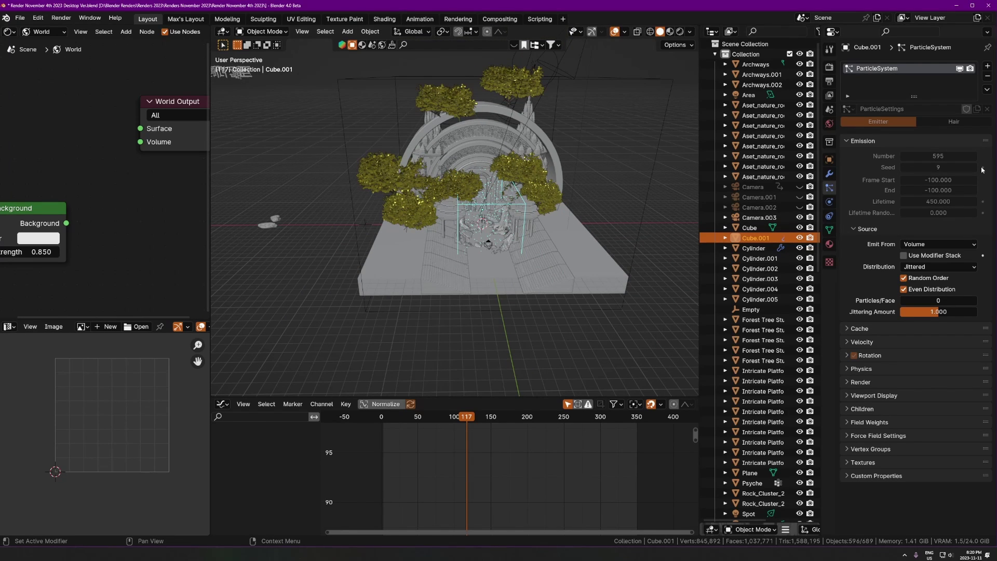
{"action": "scroll", "coordinate": [499, 257], "scroll_direction": "up", "scroll_amount": 6}
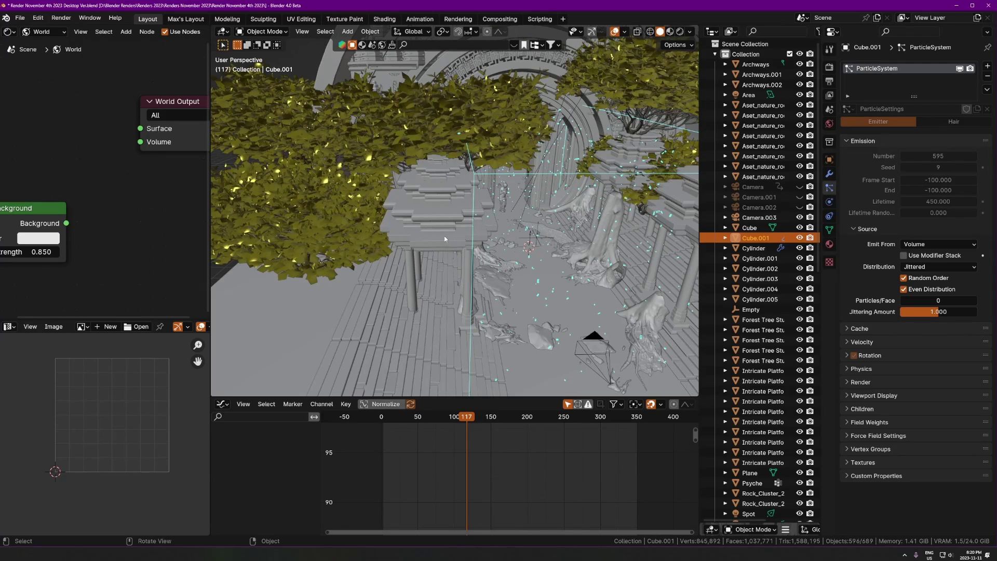
{"action": "left_click", "coordinate": [444, 239]}
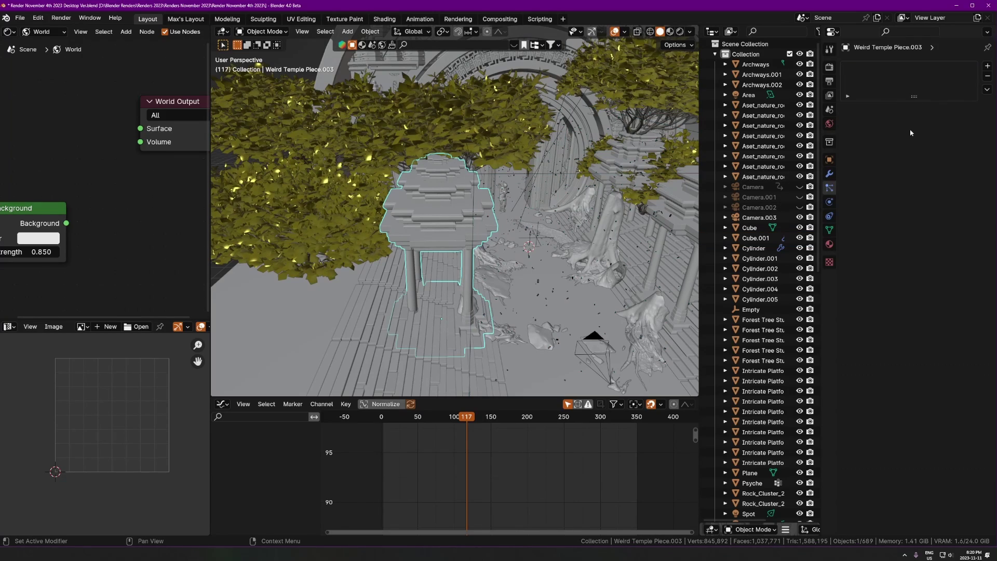
{"action": "left_click", "coordinate": [610, 240]}
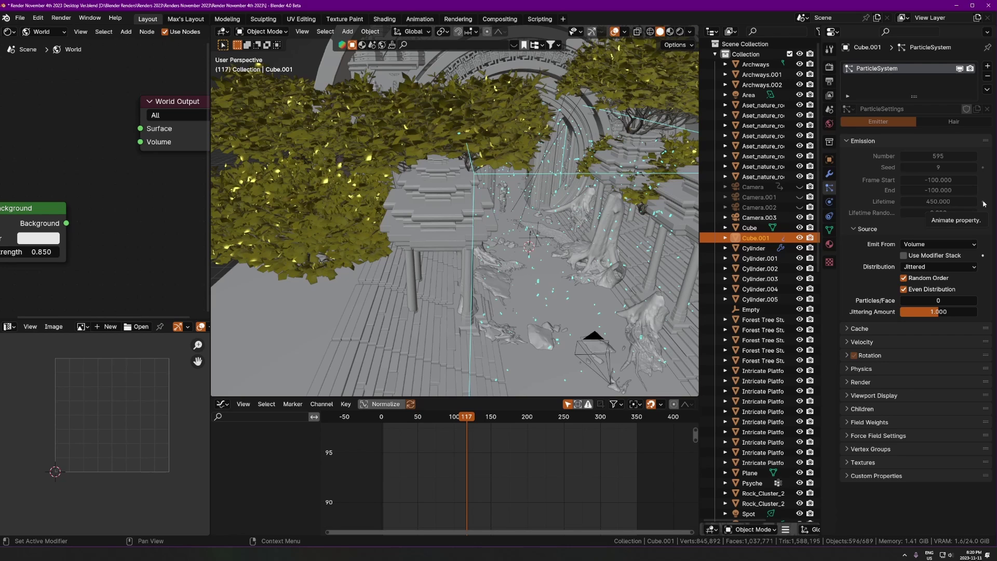
{"action": "scroll", "coordinate": [511, 284], "scroll_direction": "down", "scroll_amount": 3}
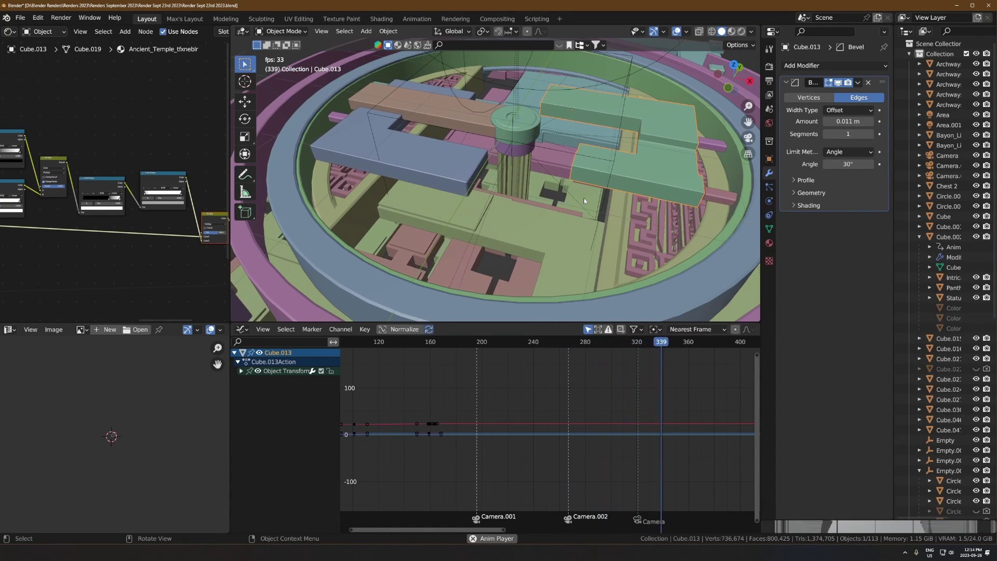
- Stop playback, swing the view away from the temple, and frame Empty.002
{"action": "key", "text": "space"}
{"action": "scroll", "coordinate": [545, 257], "scroll_direction": "down", "scroll_amount": 5}
{"action": "middle_click_drag", "start_coordinate": [563, 229], "coordinate": [600, 78]}
{"action": "left_click", "coordinate": [599, 78]}
{"action": "key", "text": "KP_Decimal"}
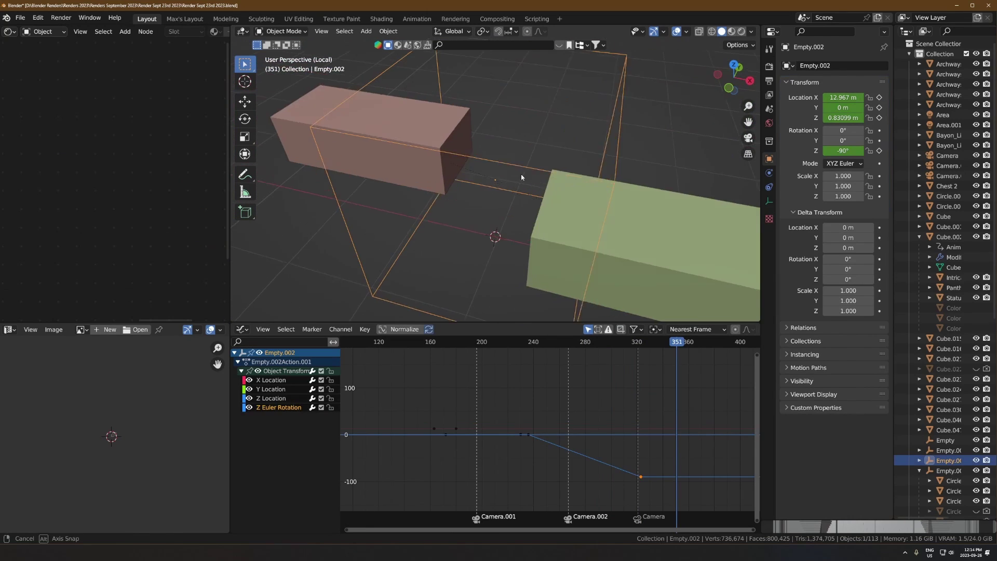
{"action": "left_click", "coordinate": [528, 343]}
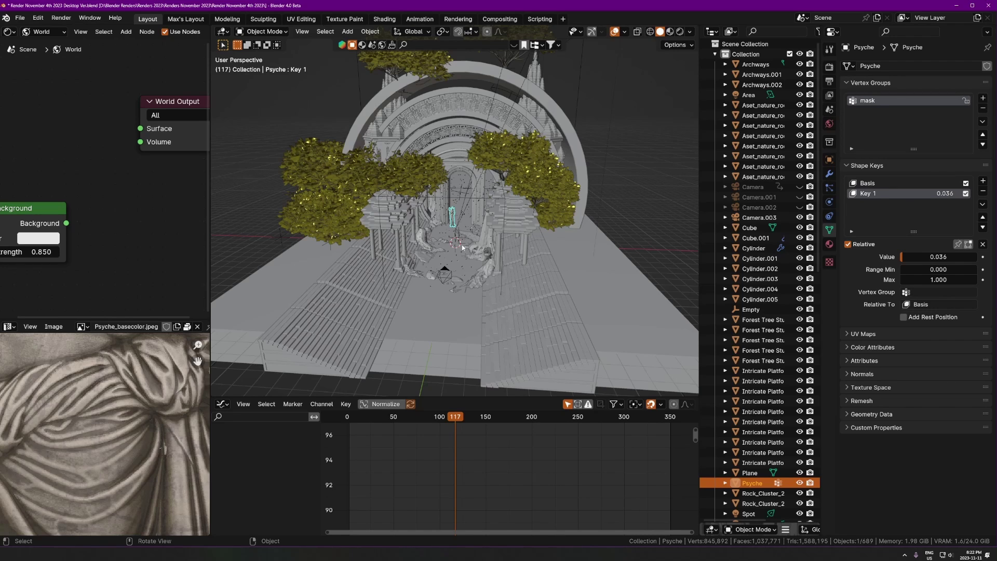
- Zoom around the Psyche figure, then switch to the camera view for the fly-in
{"action": "scroll", "coordinate": [465, 160], "scroll_direction": "down", "scroll_amount": 4}
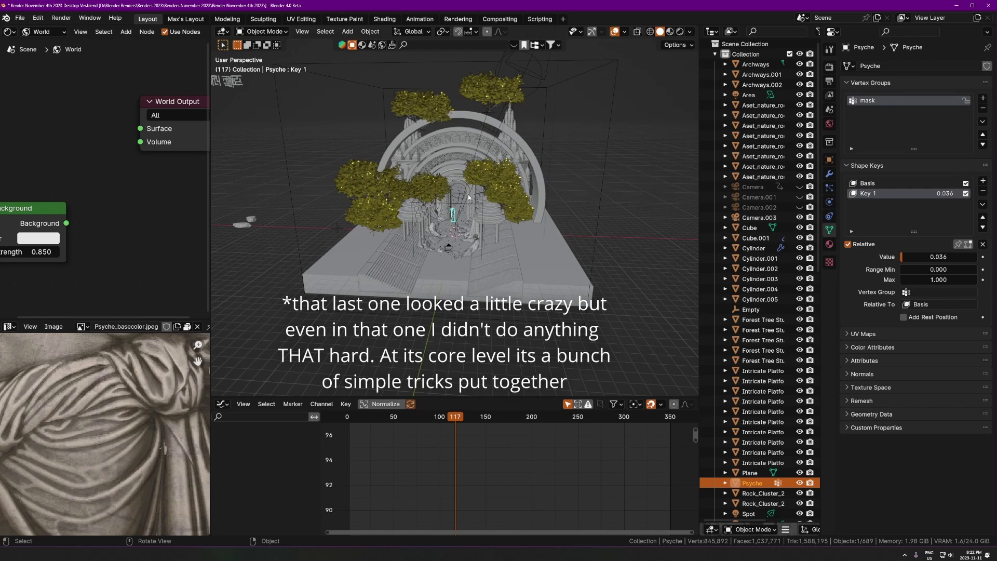
{"action": "scroll", "coordinate": [468, 194], "scroll_direction": "up", "scroll_amount": 6}
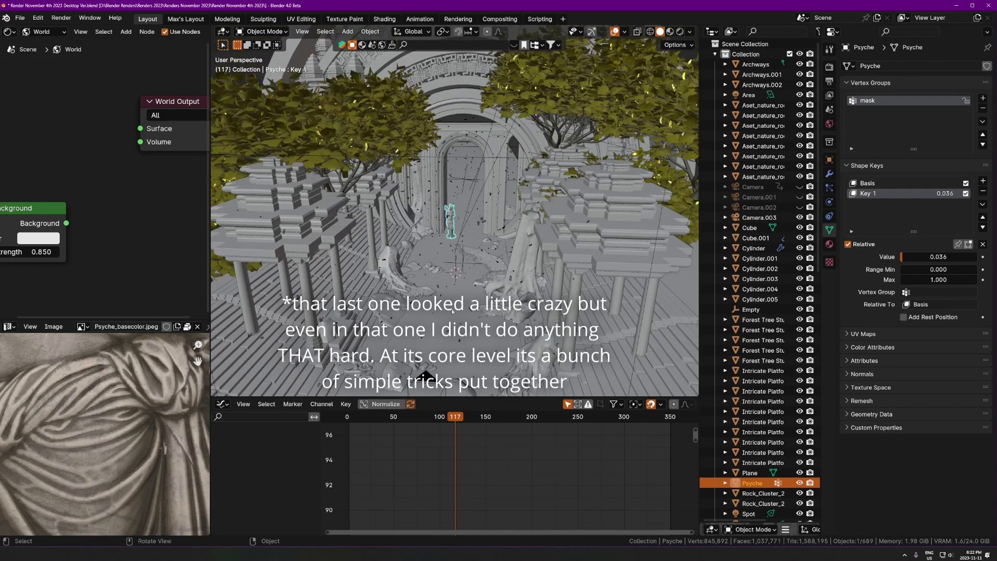
{"action": "key", "text": "KP_0"}
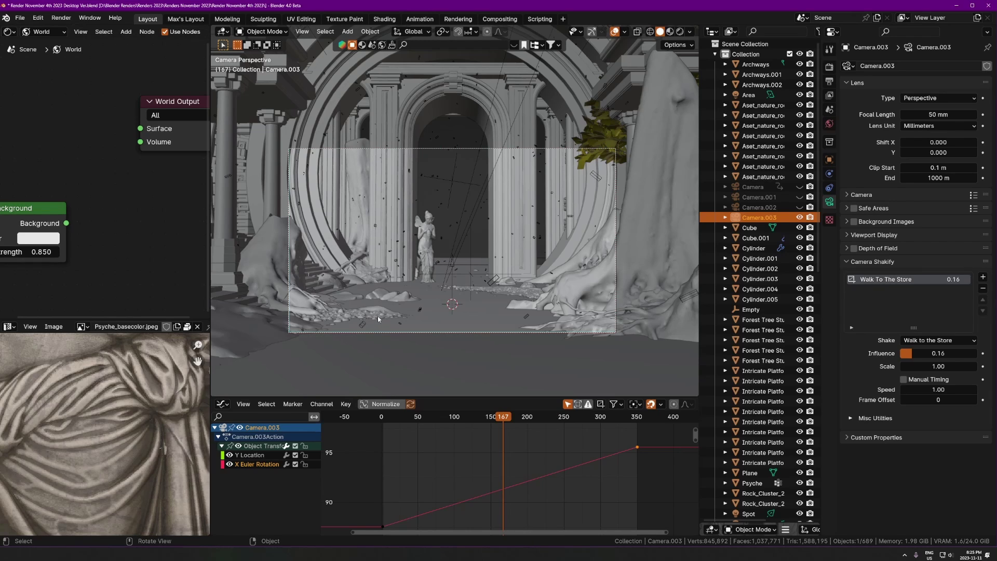
- Collapse Camera.003's Camera Shakify panel, re-expand it briefly, then collapse it again
{"action": "left_click", "coordinate": [866, 261]}
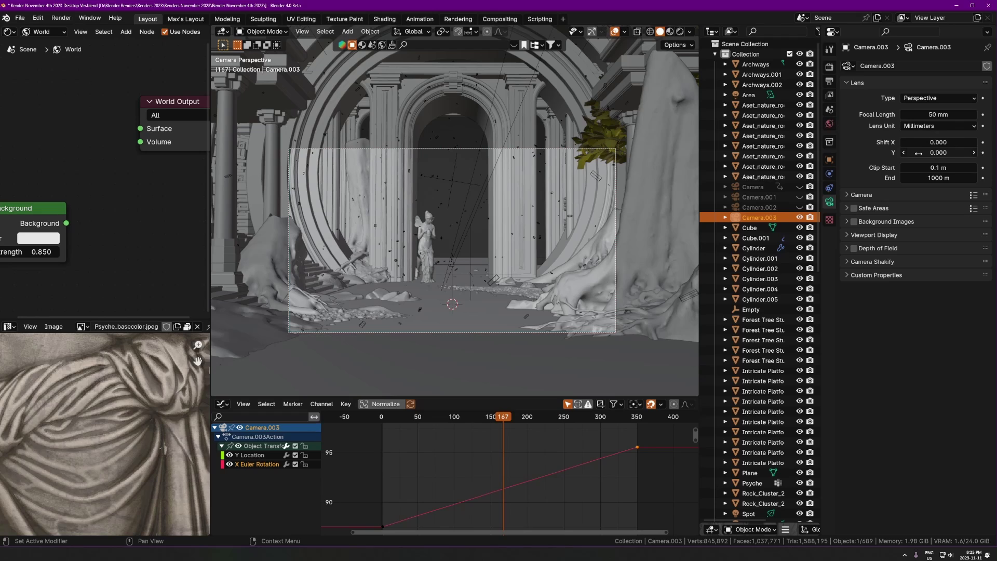
{"action": "left_click", "coordinate": [867, 262]}
{"action": "left_click", "coordinate": [867, 262]}
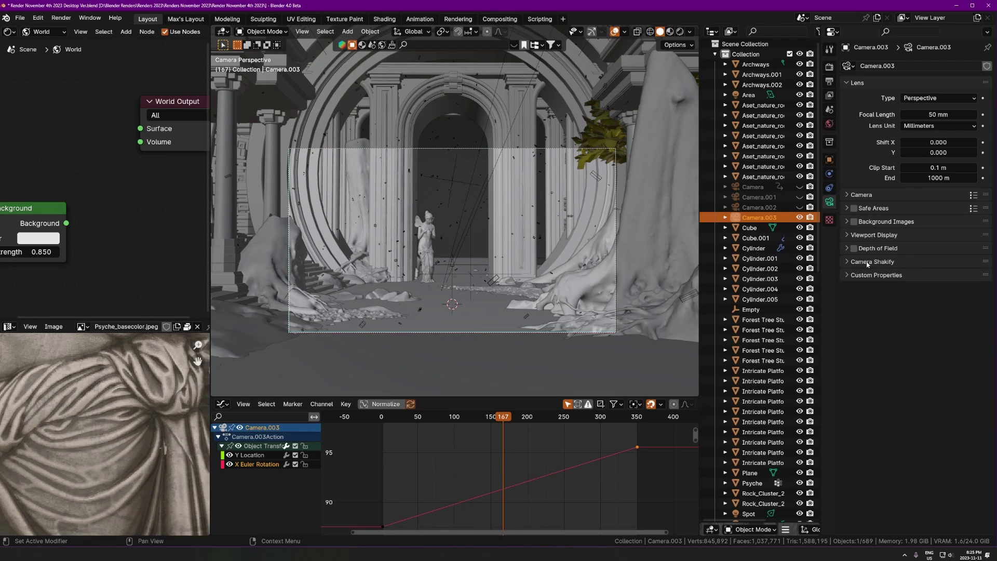